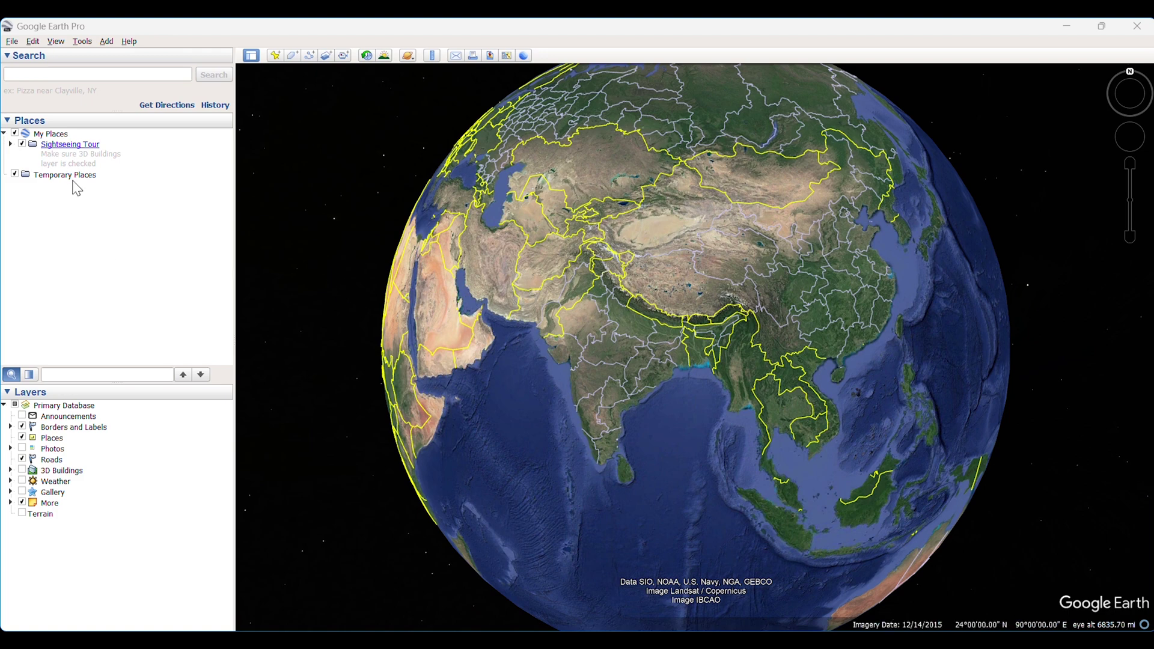
Create a new folder named 'Points' under Temporary Places
right_click(79, 175)
mouse_move(127, 187)
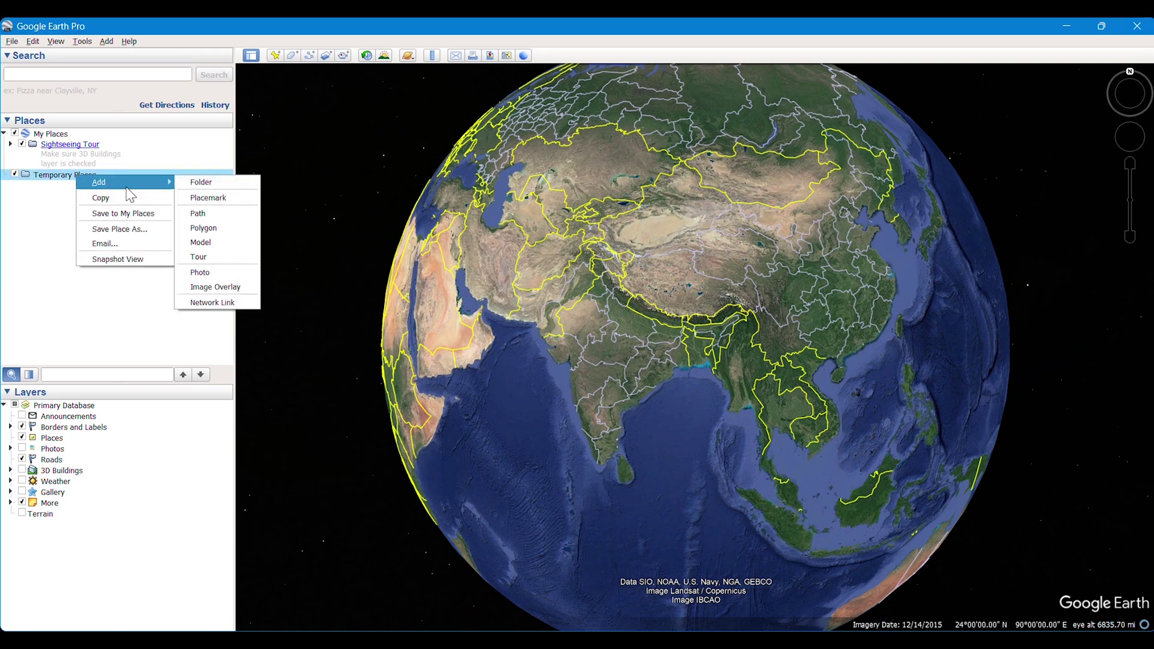
left_click(194, 184)
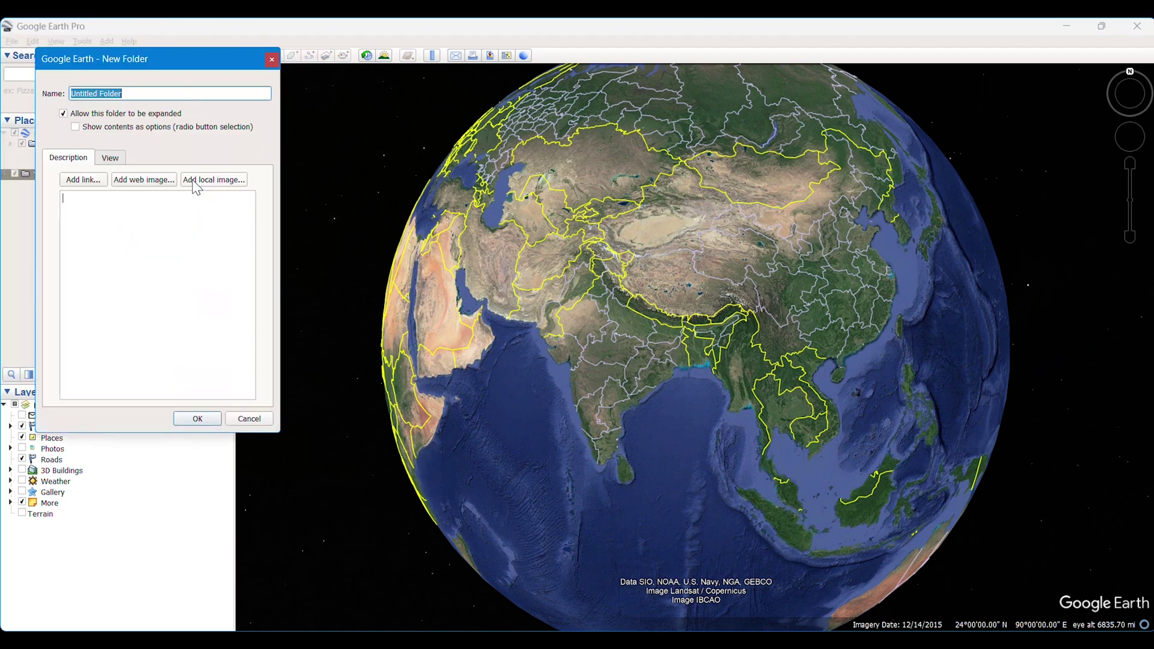
type("Points")
left_click(176, 248)
left_click(198, 419)
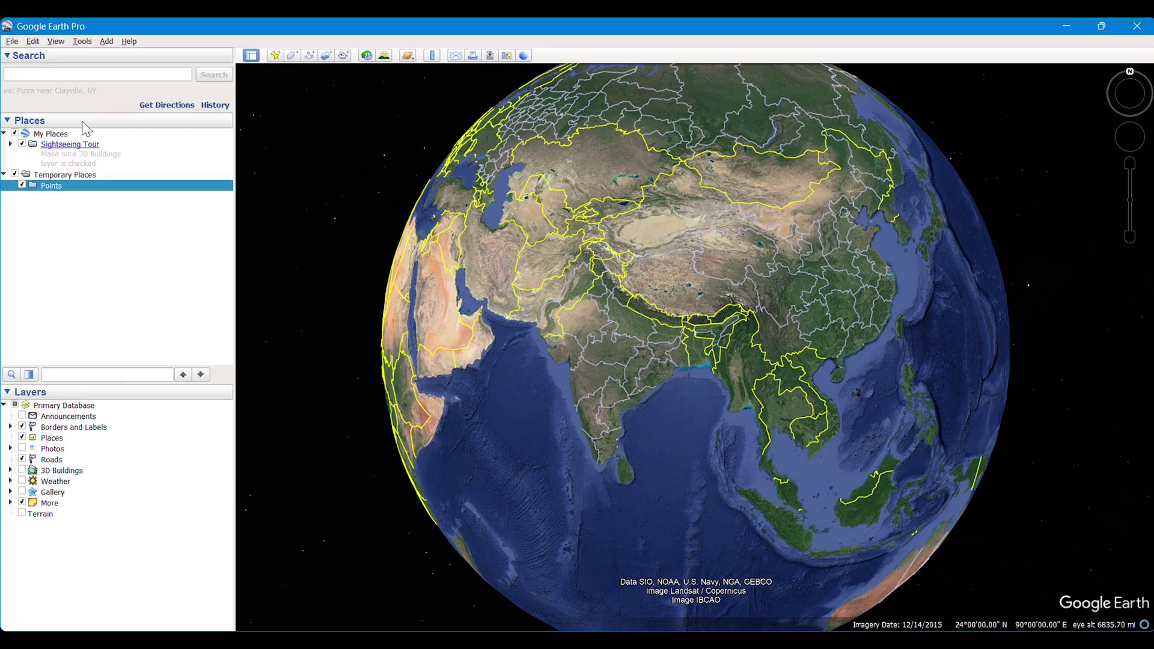
Search for 'Dhaka' and fly to the city
left_click(60, 134)
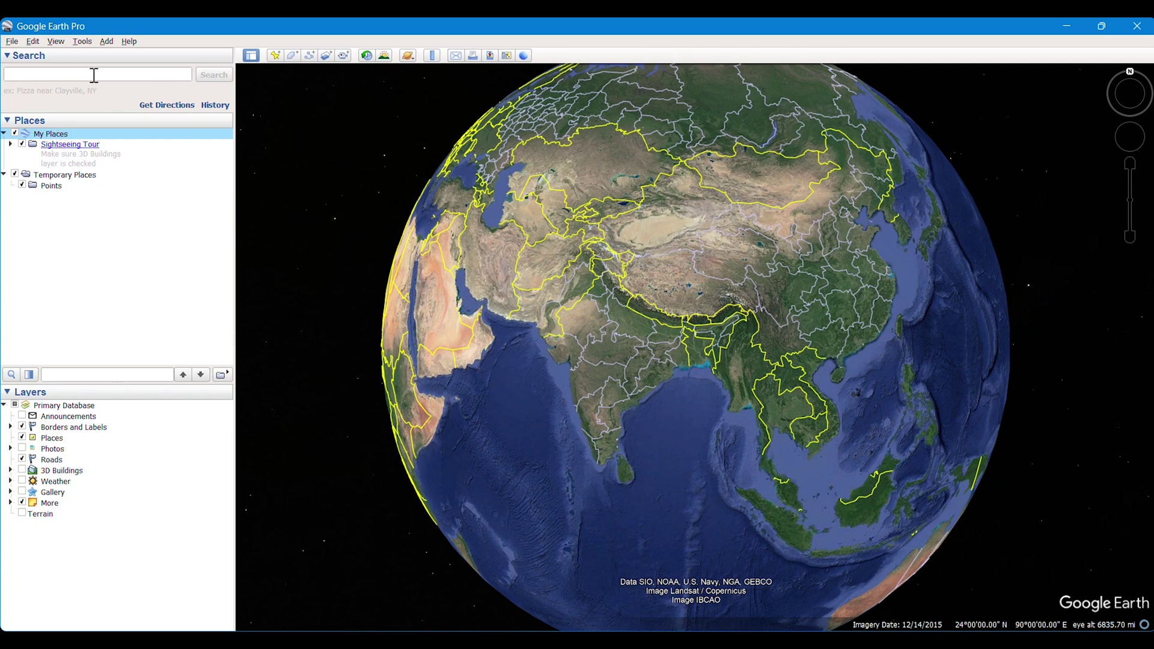
left_click(94, 75)
type("Sh")
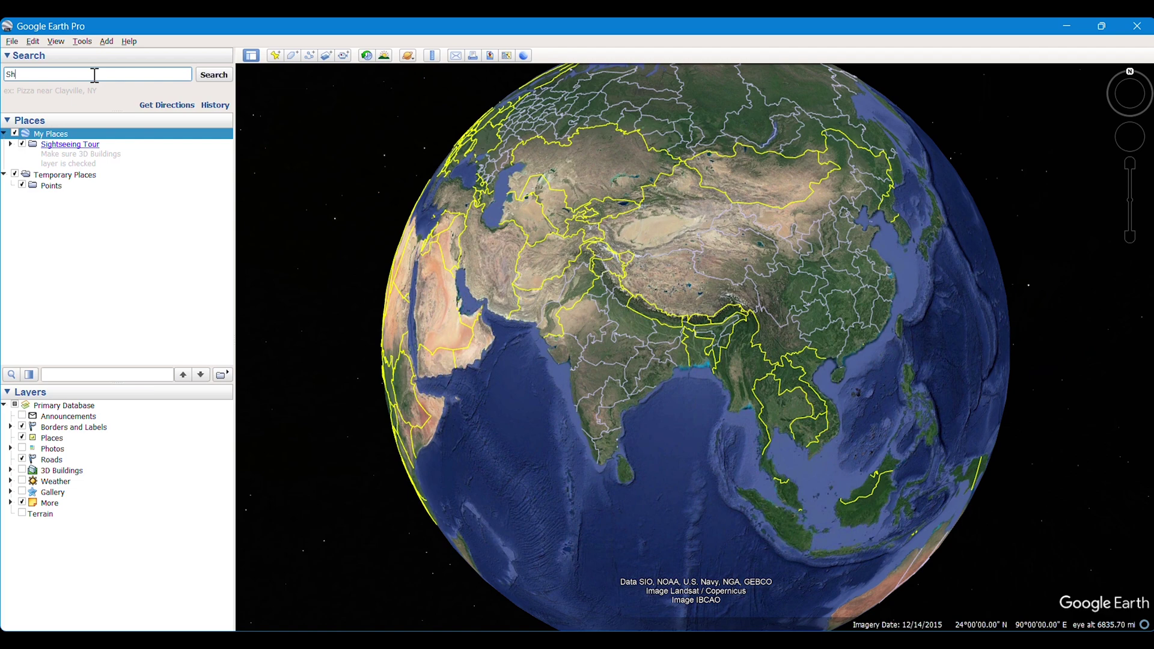
key("BackSpace")
key("BackSpace")
type("Dhaka")
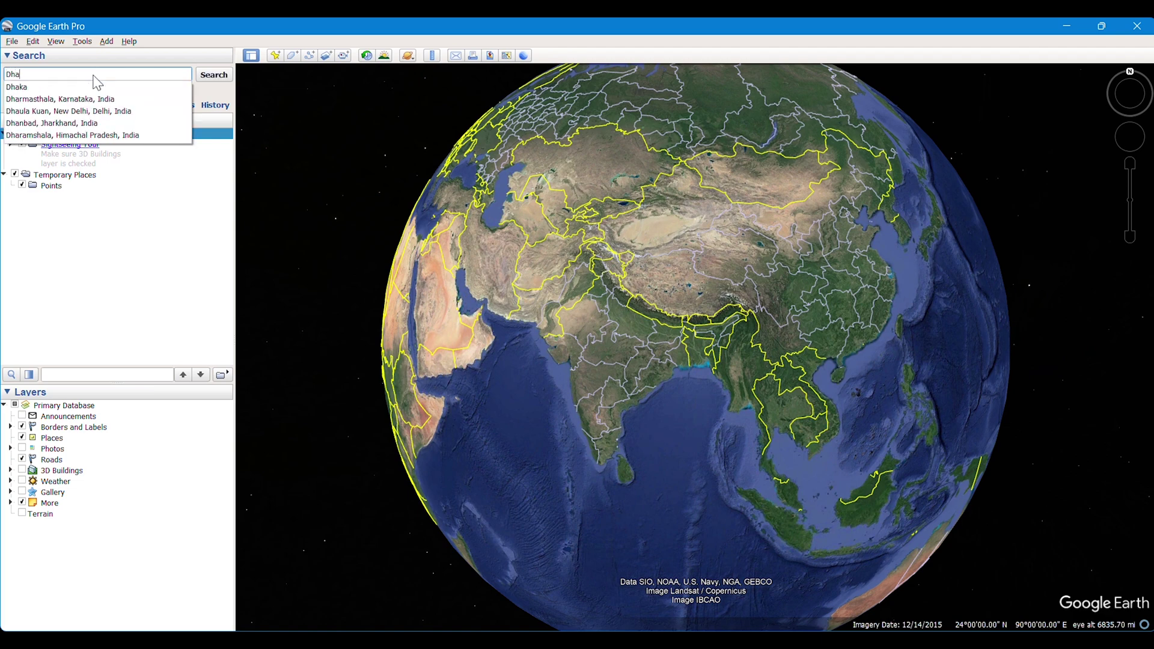
left_click(213, 75)
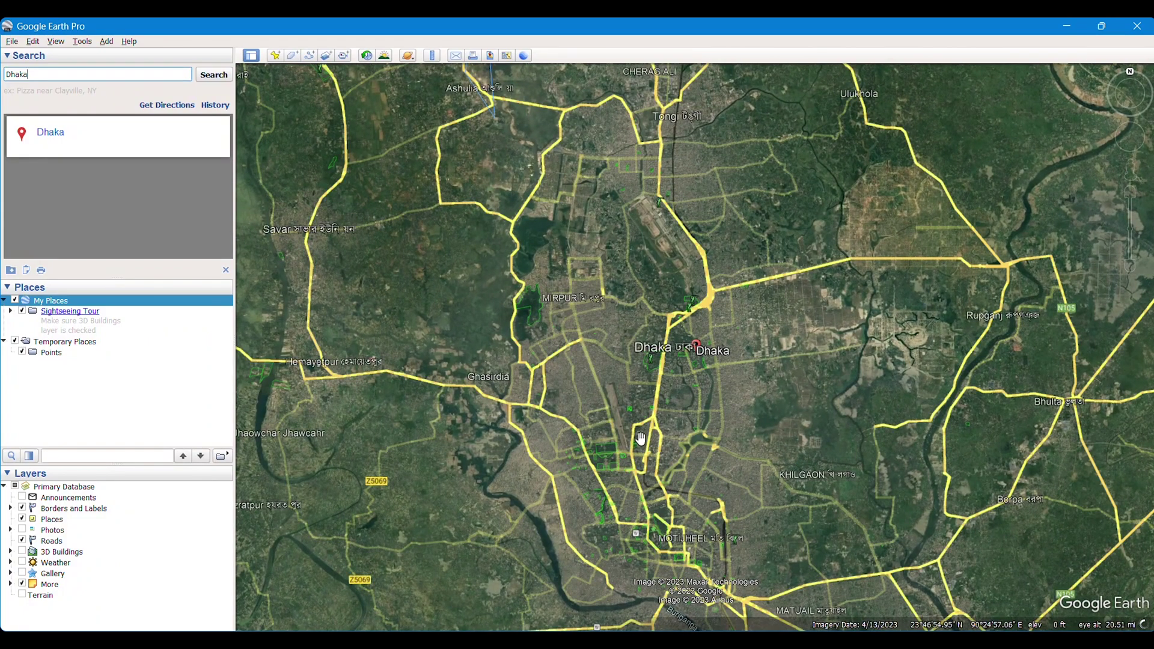
Turn off the Borders and Labels, Places, Roads and More layers
left_click(22, 508)
left_click(22, 519)
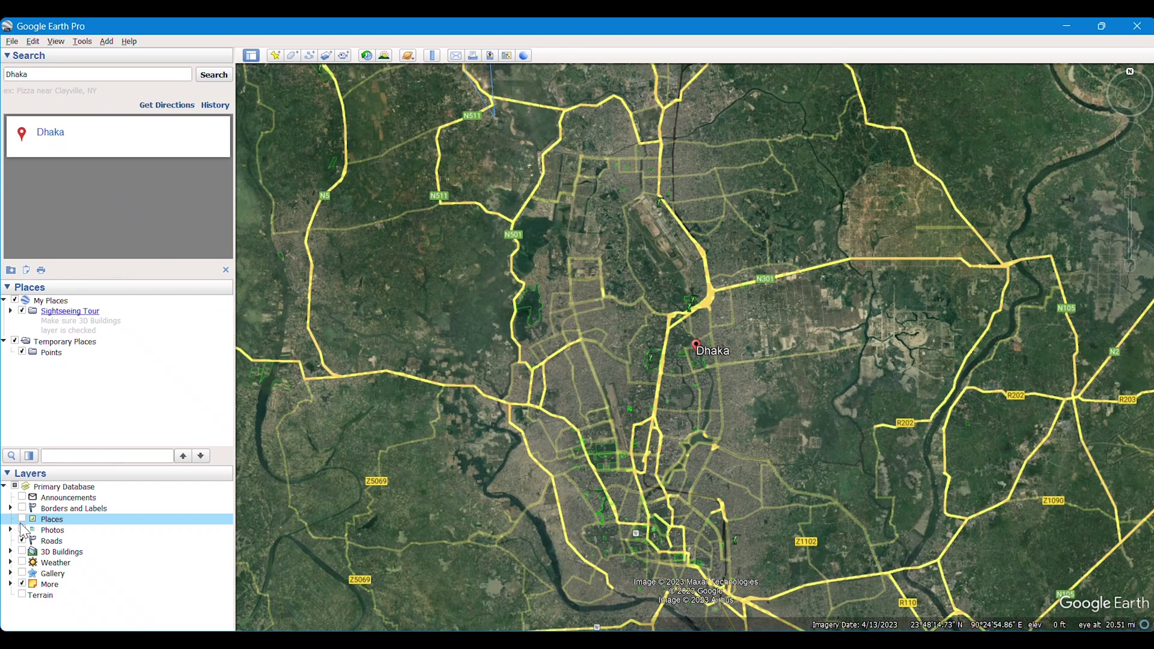
left_click(22, 541)
left_click(22, 584)
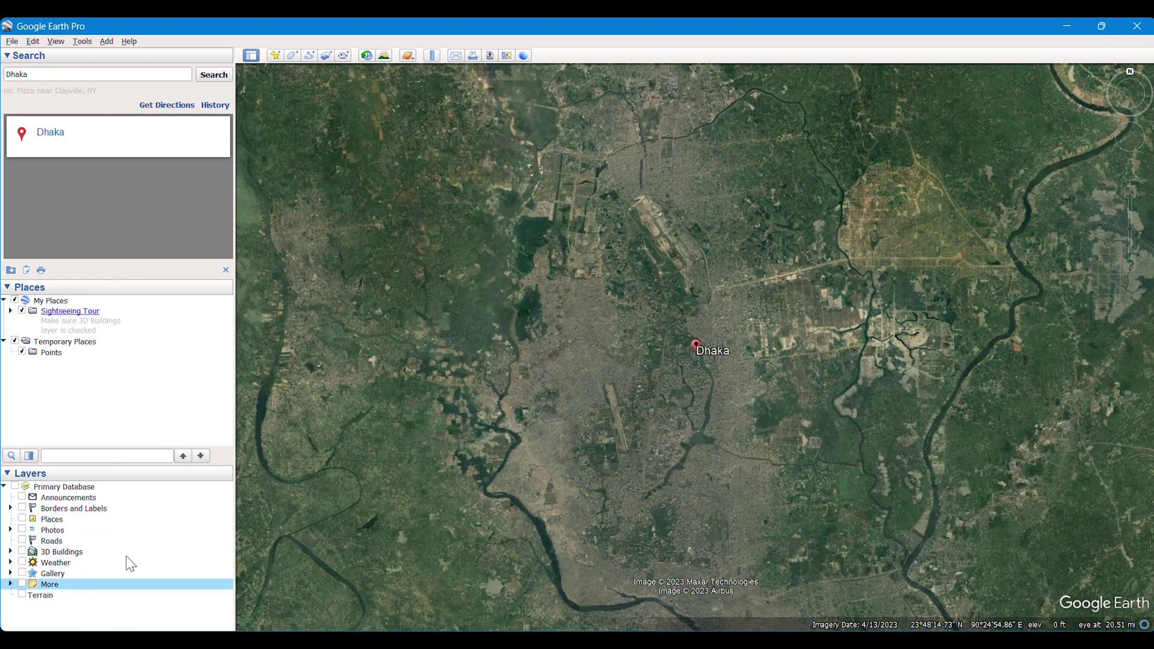
Set the Show Lat/Long option to Decimal Degrees in the 3D View options and apply it
left_click(275, 56)
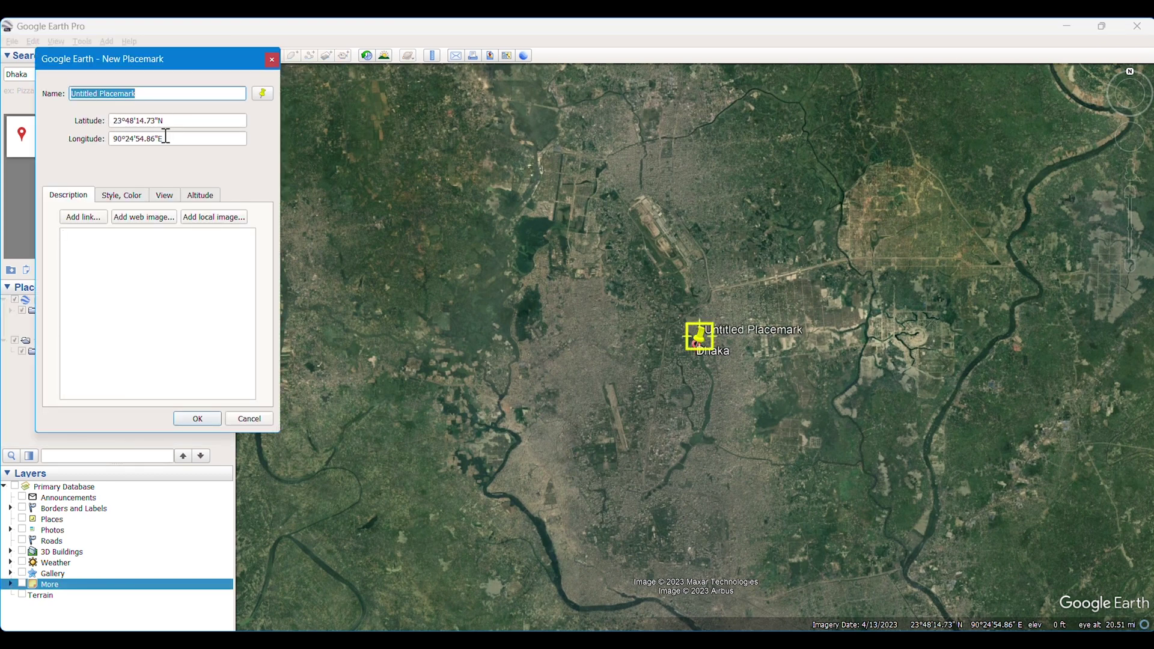
left_click(272, 59)
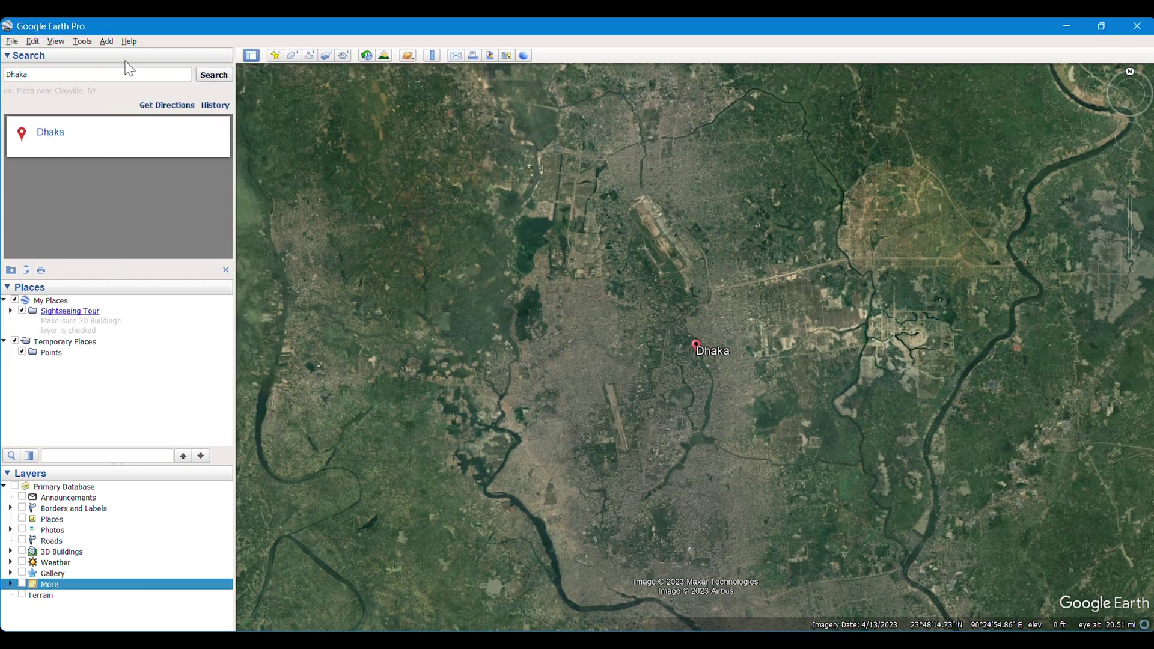
left_click(82, 42)
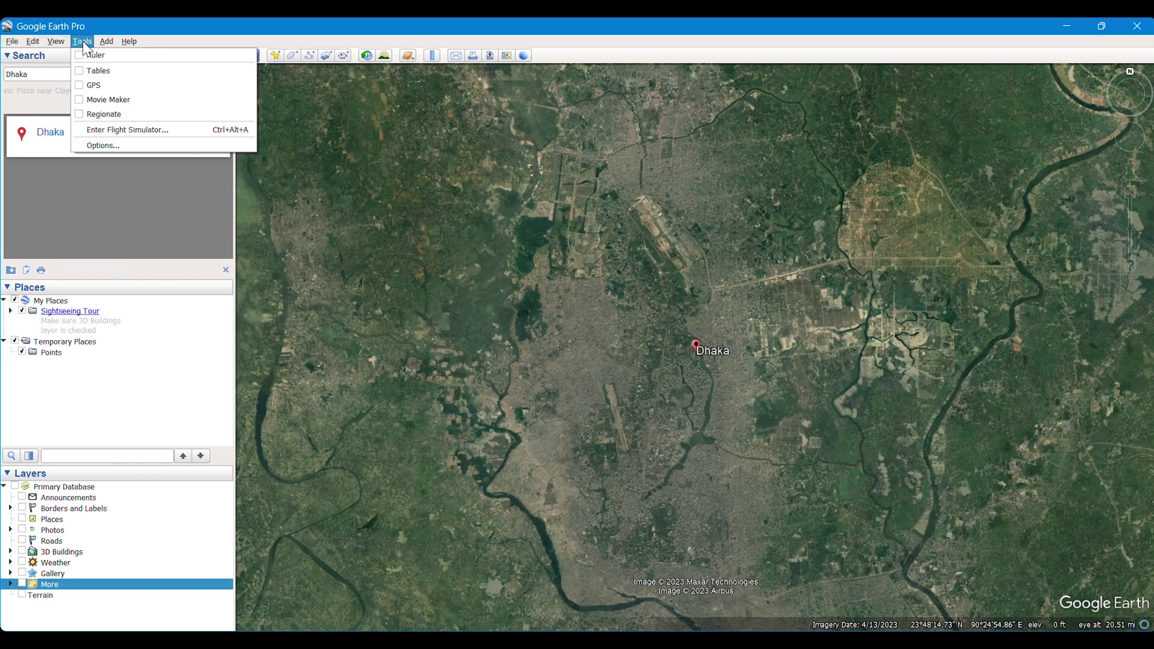
left_click(106, 144)
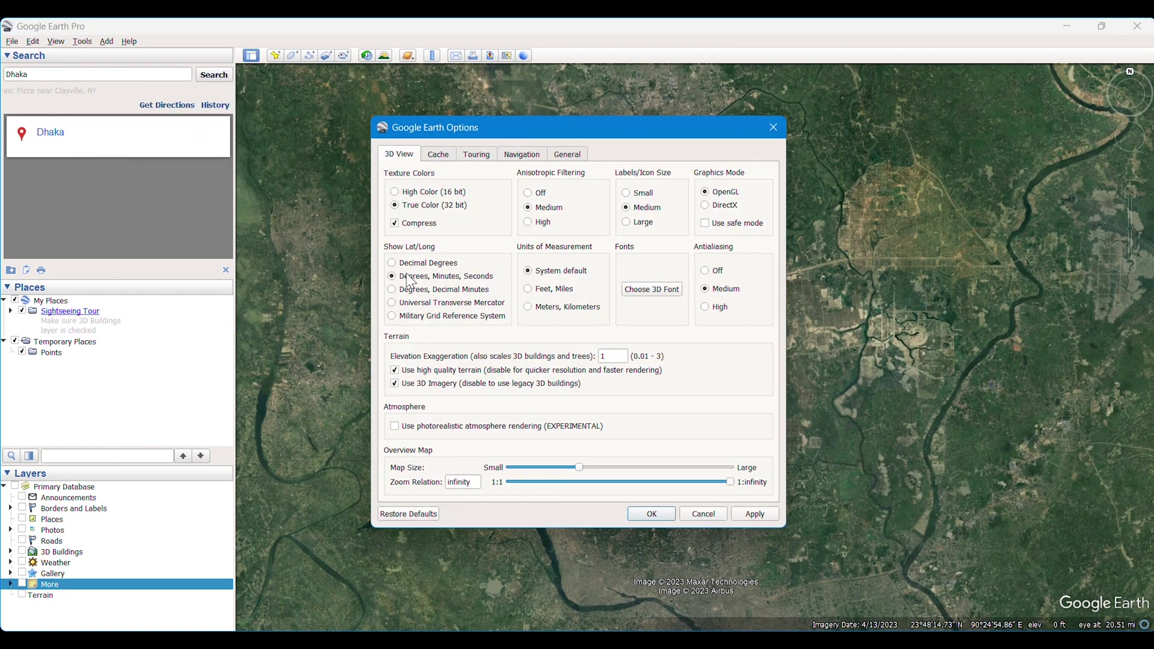
left_click(755, 514)
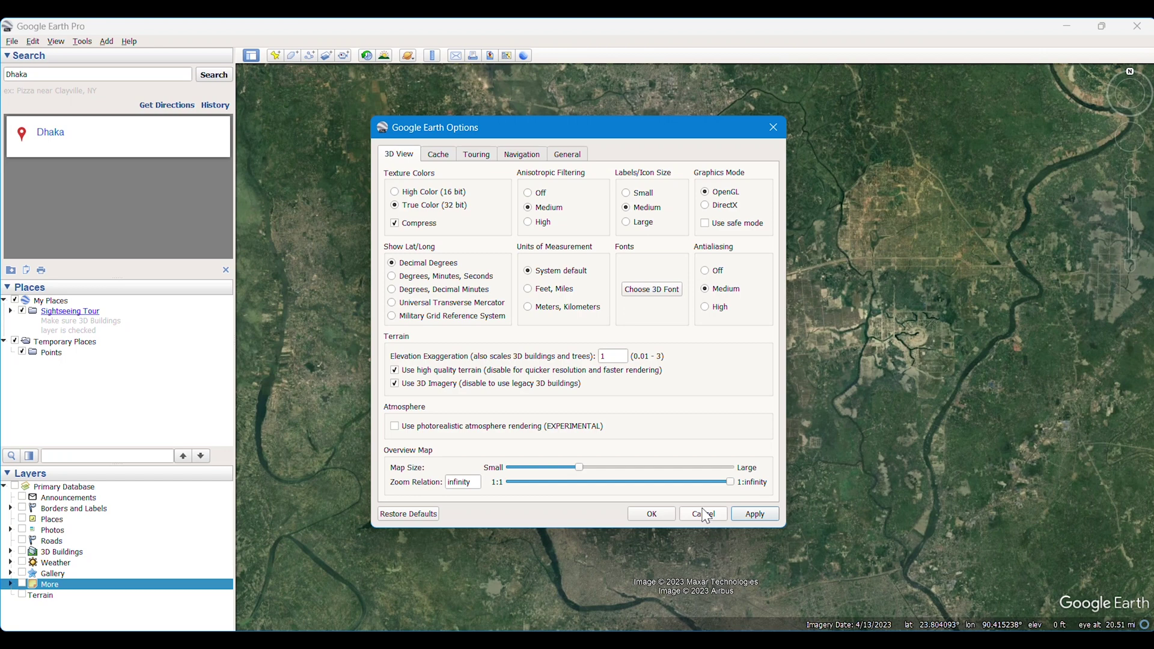
left_click(650, 515)
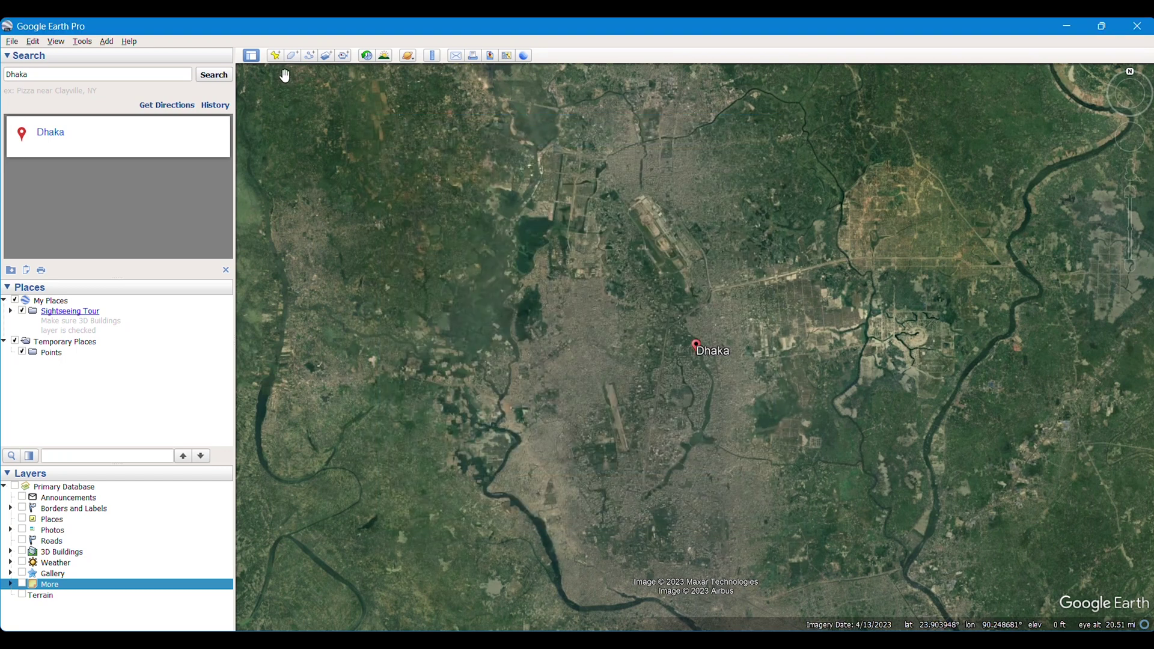
Add a placemark northwest of central Dhaka and name it Point_1
left_click(277, 57)
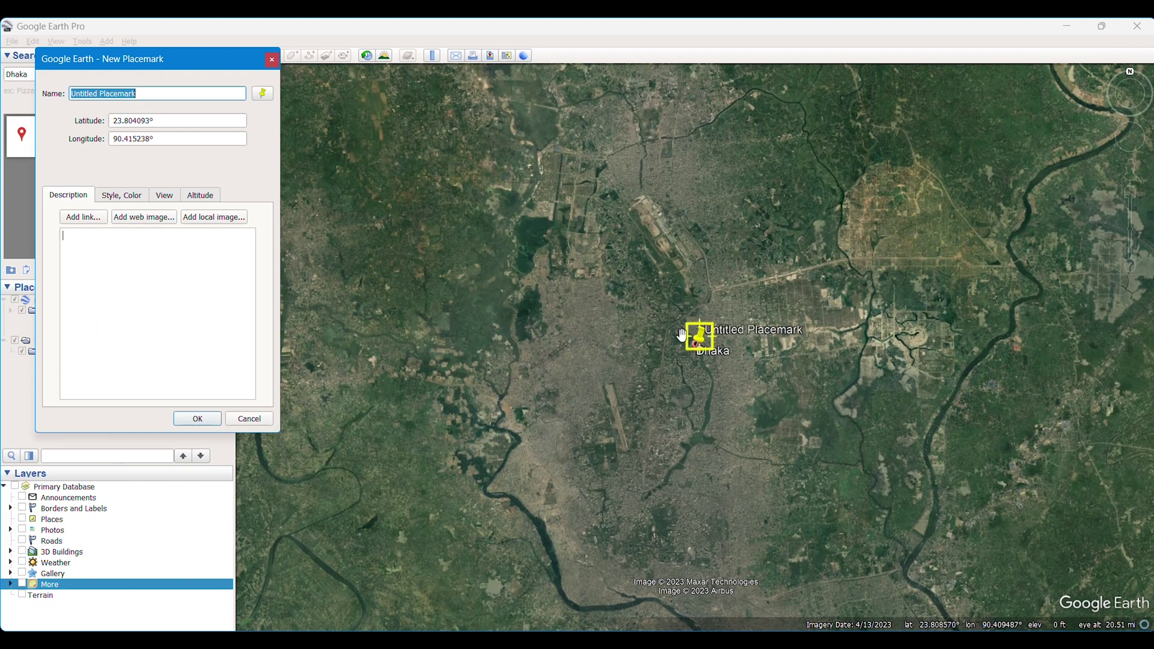
left_click_drag(704, 340, 473, 259)
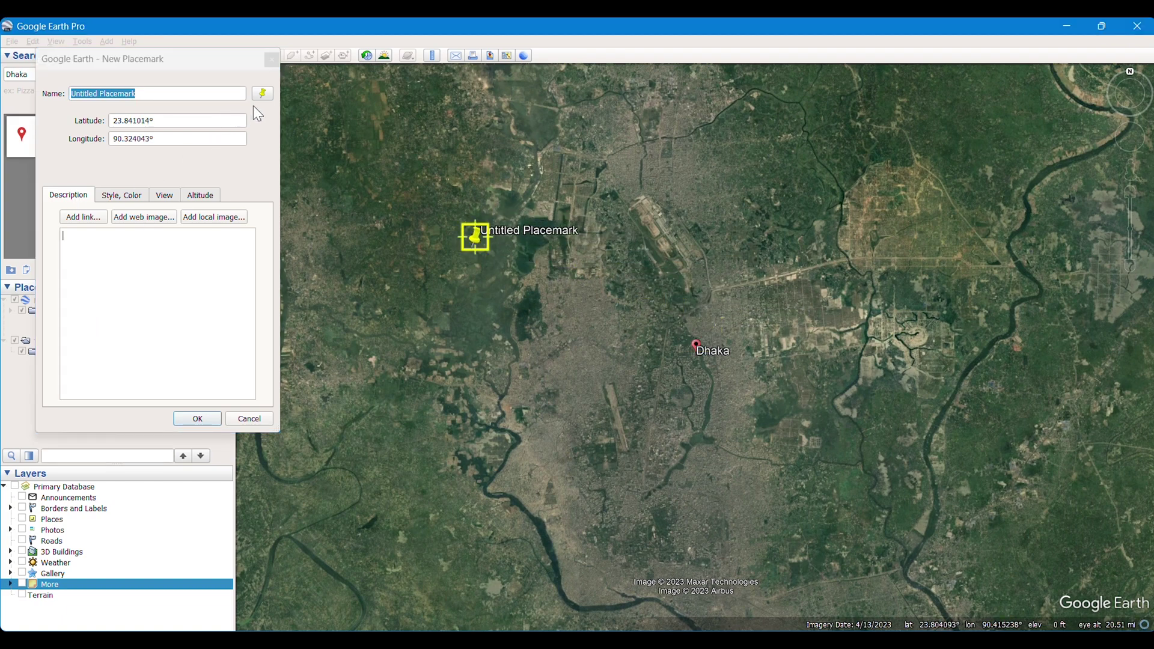
left_click(173, 95)
left_click_drag(172, 94, 70, 93)
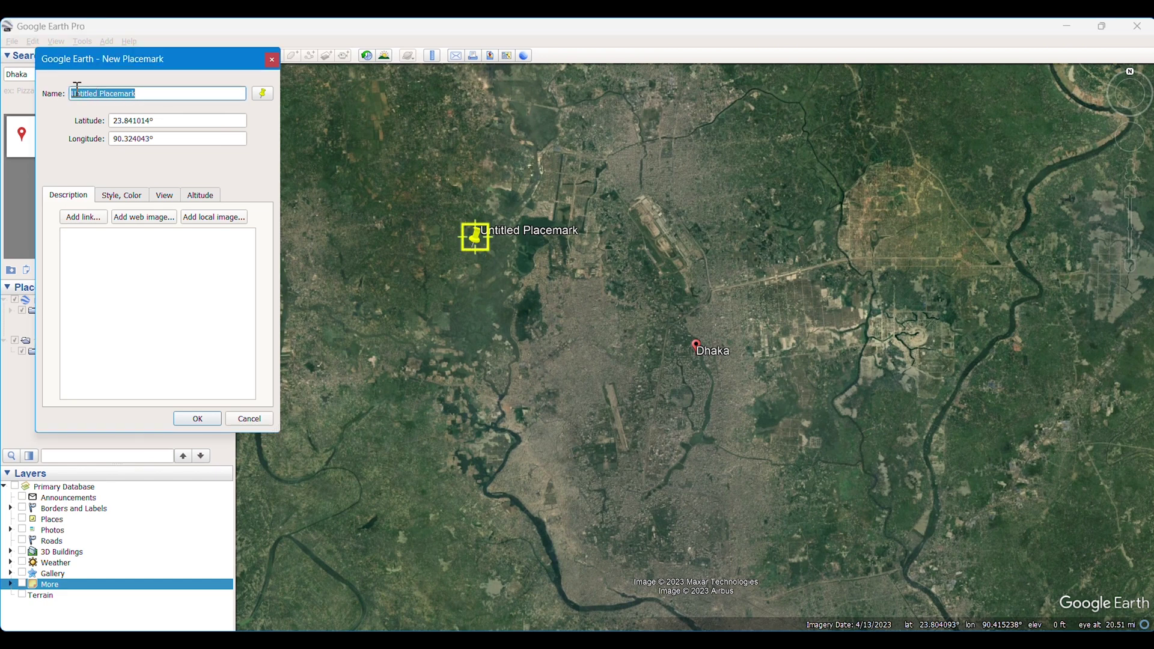
type("Point ")
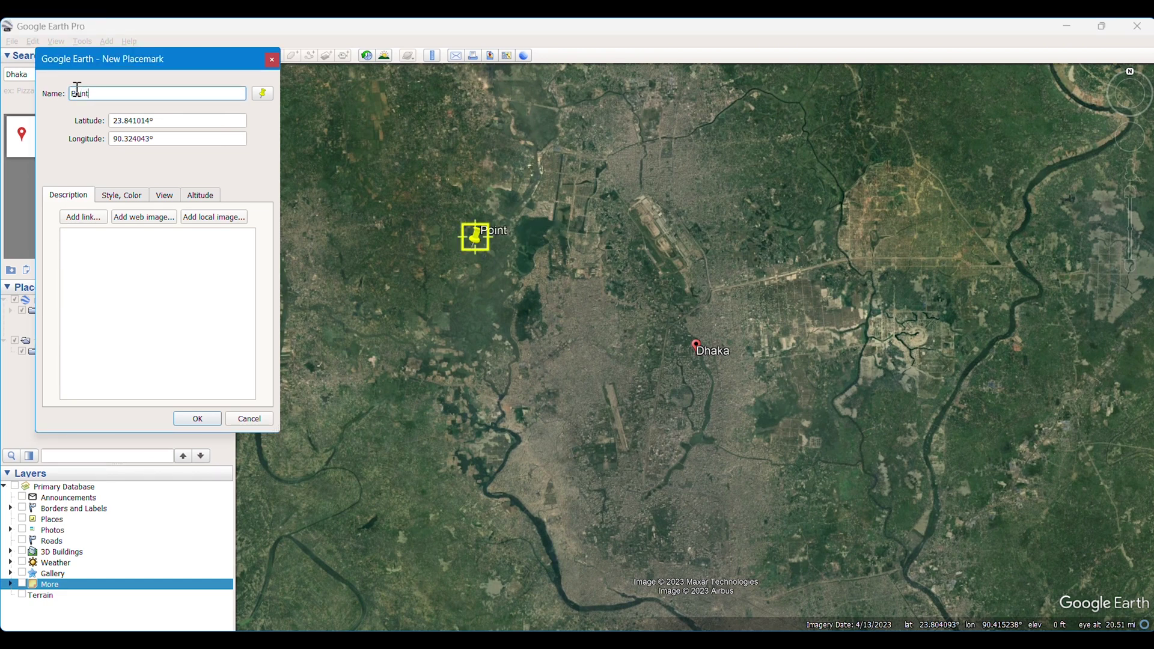
type("1")
Give Point_1 a red circle icon at scale 1.2 and save the placemark
left_click(268, 92)
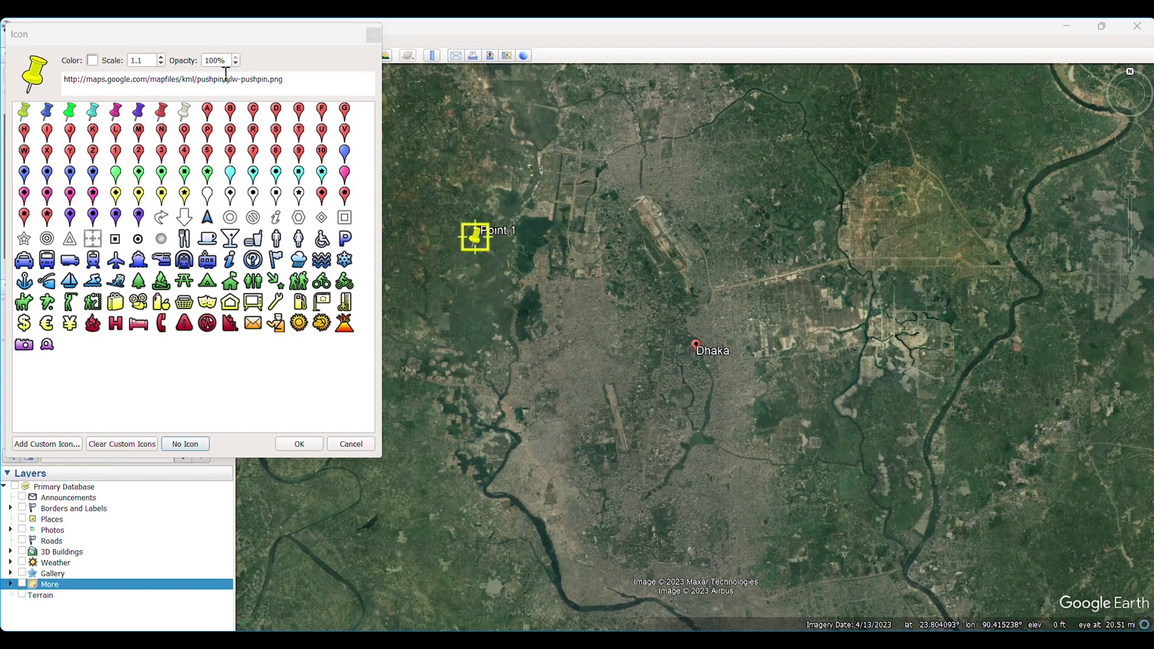
left_click(137, 241)
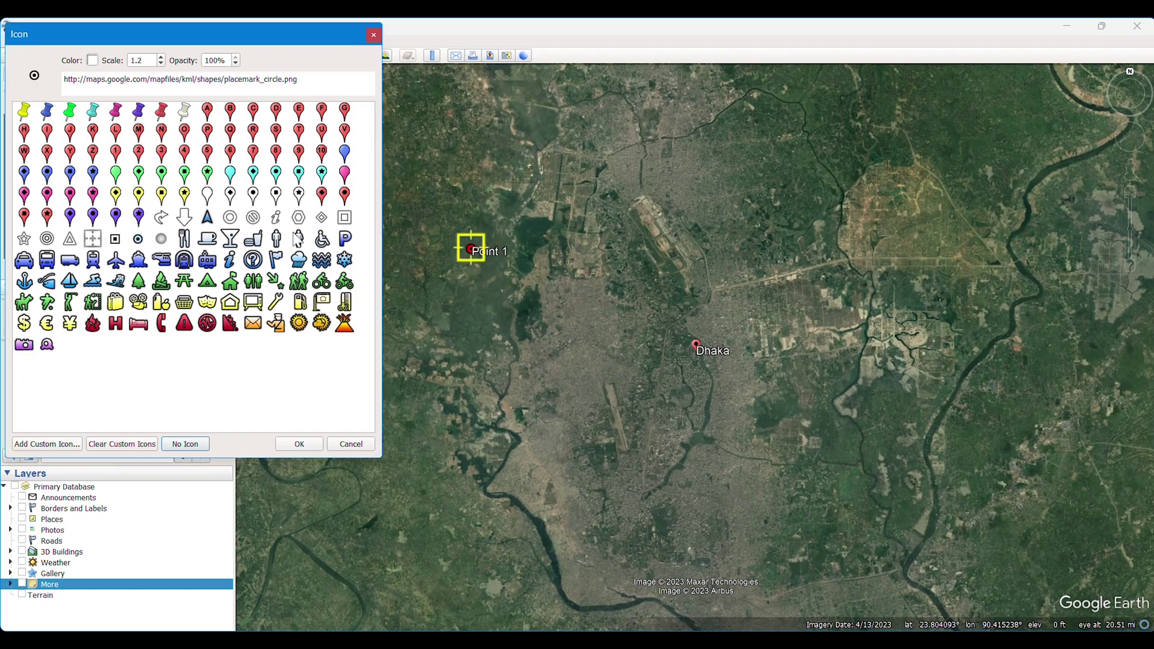
left_click(299, 444)
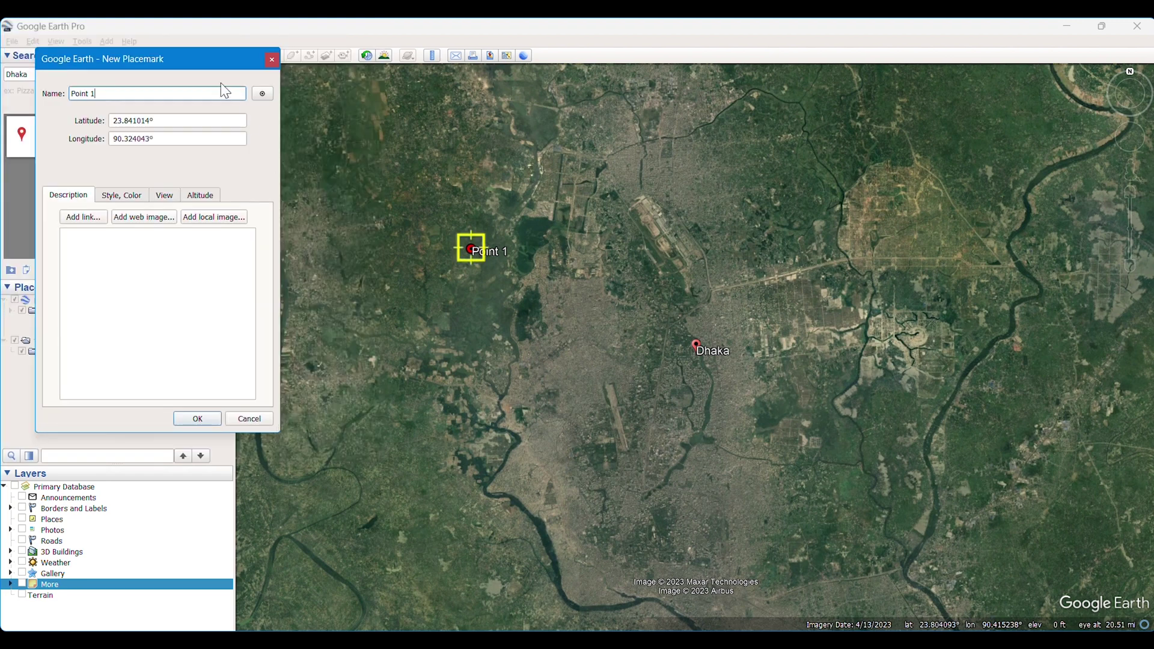
left_click(262, 93)
left_click(96, 60)
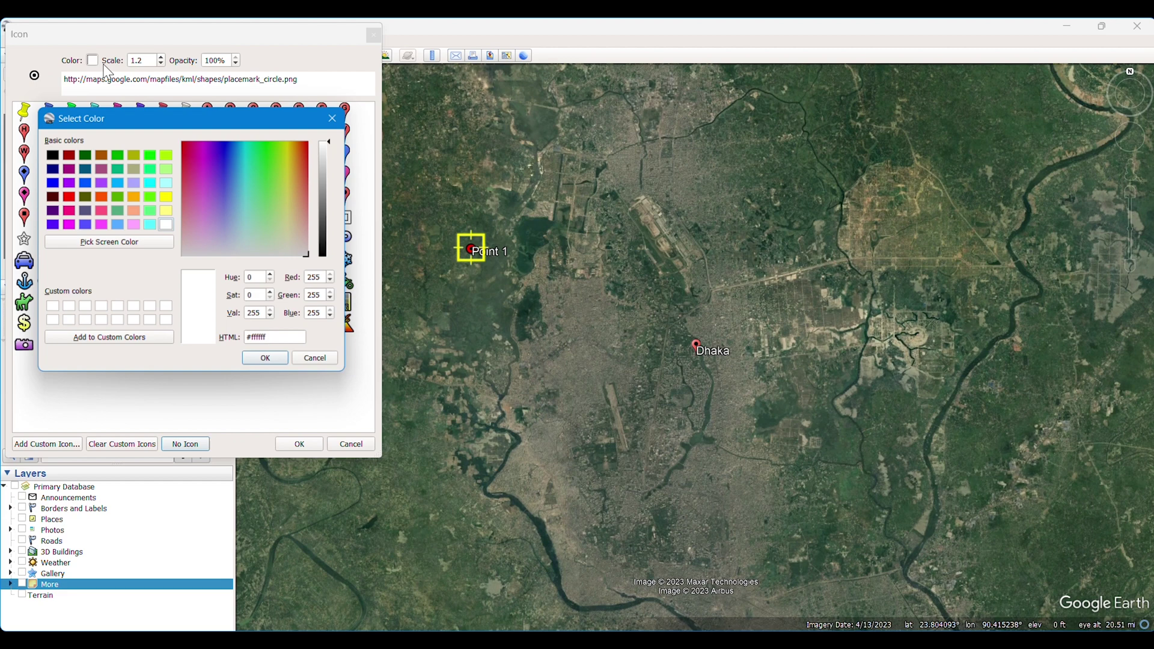
left_click(66, 195)
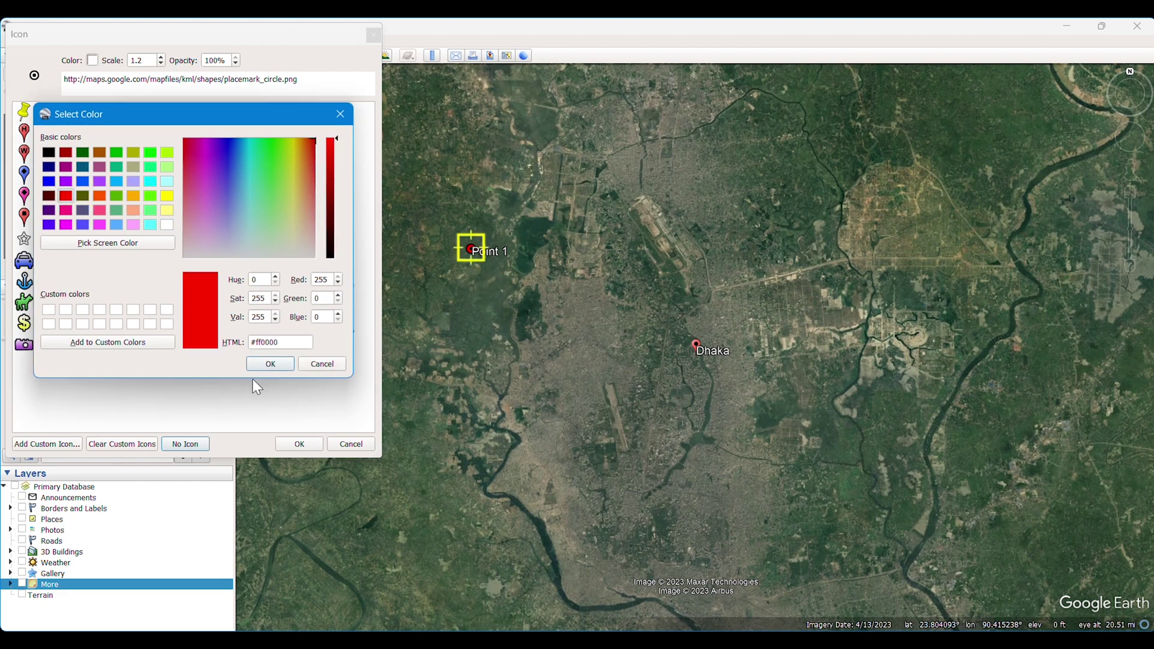
left_click(260, 363)
left_click(288, 442)
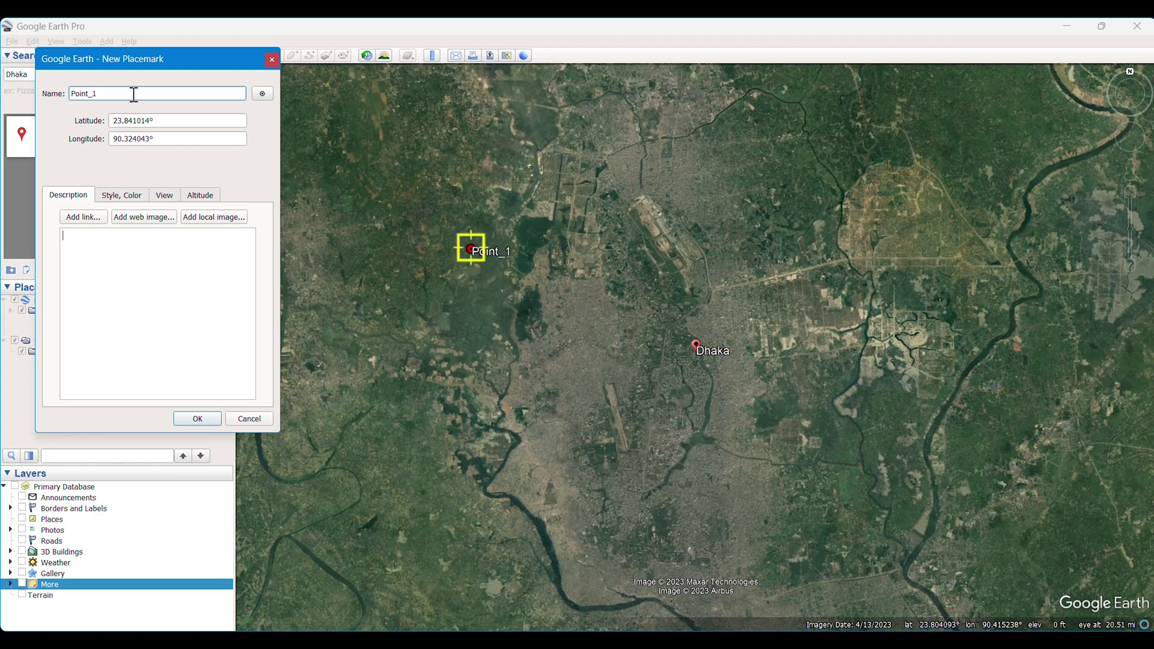
left_click(201, 418)
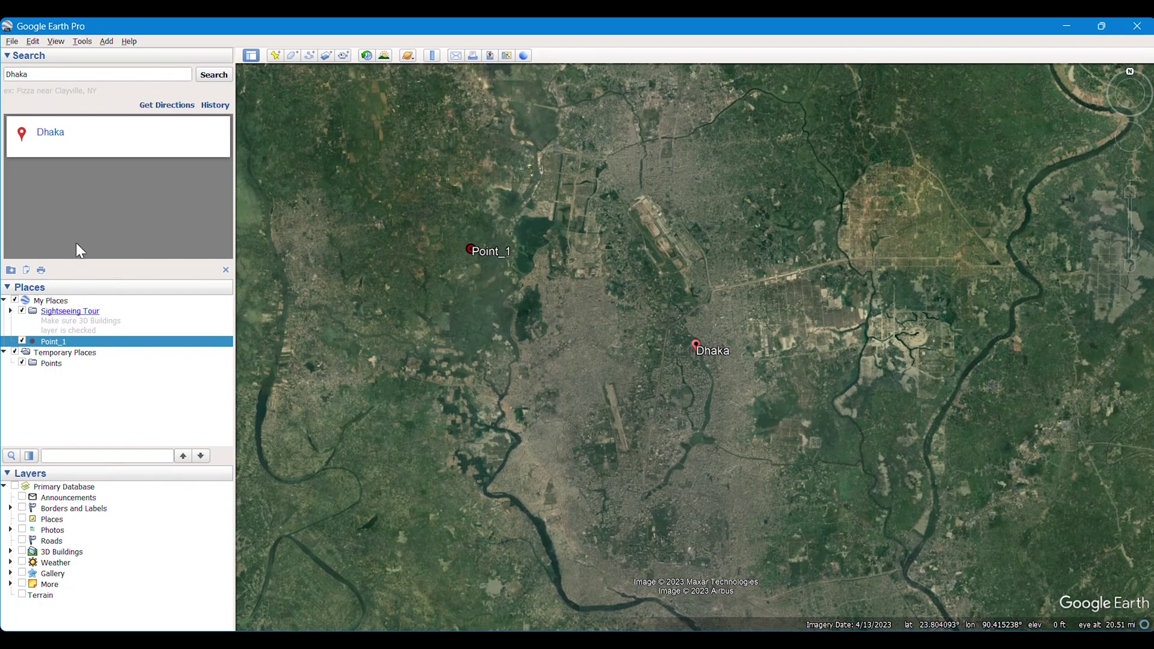
Add placemark Point_2 northeast of central Dhaka
left_click(275, 55)
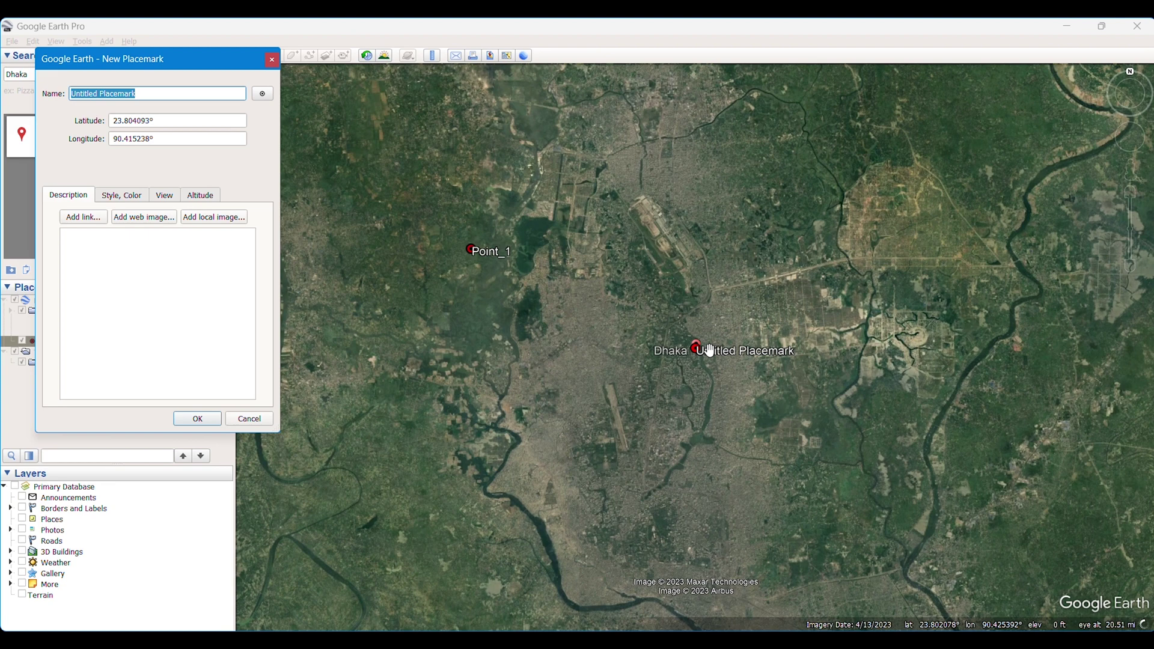
left_click_drag(698, 359, 810, 251)
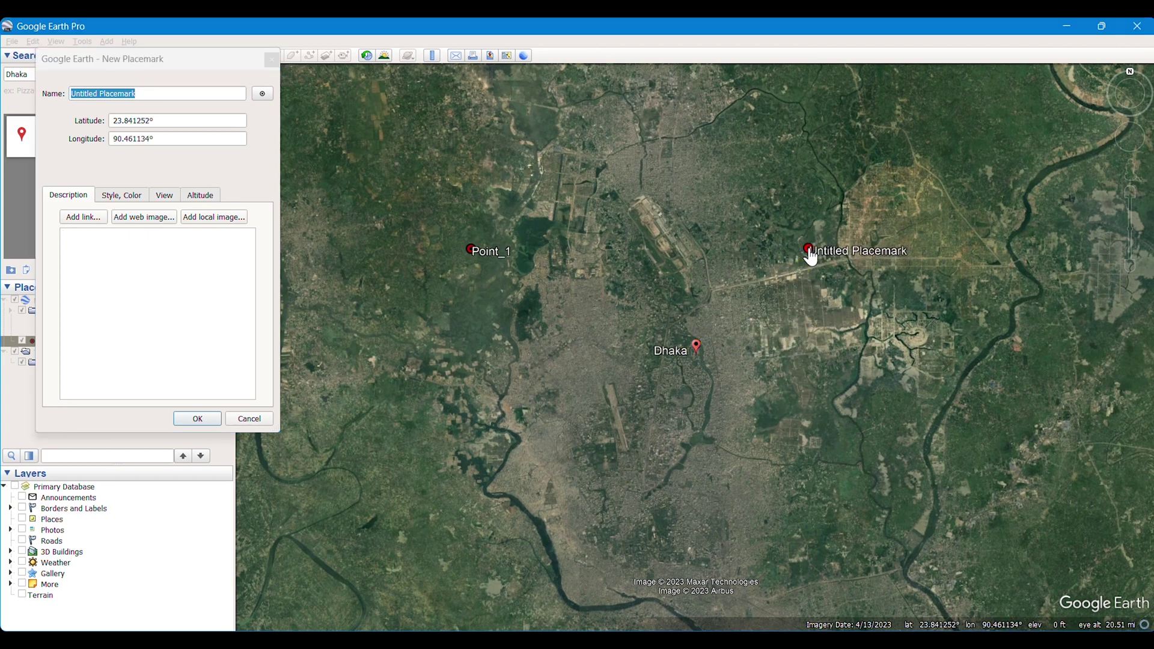
left_click(68, 104)
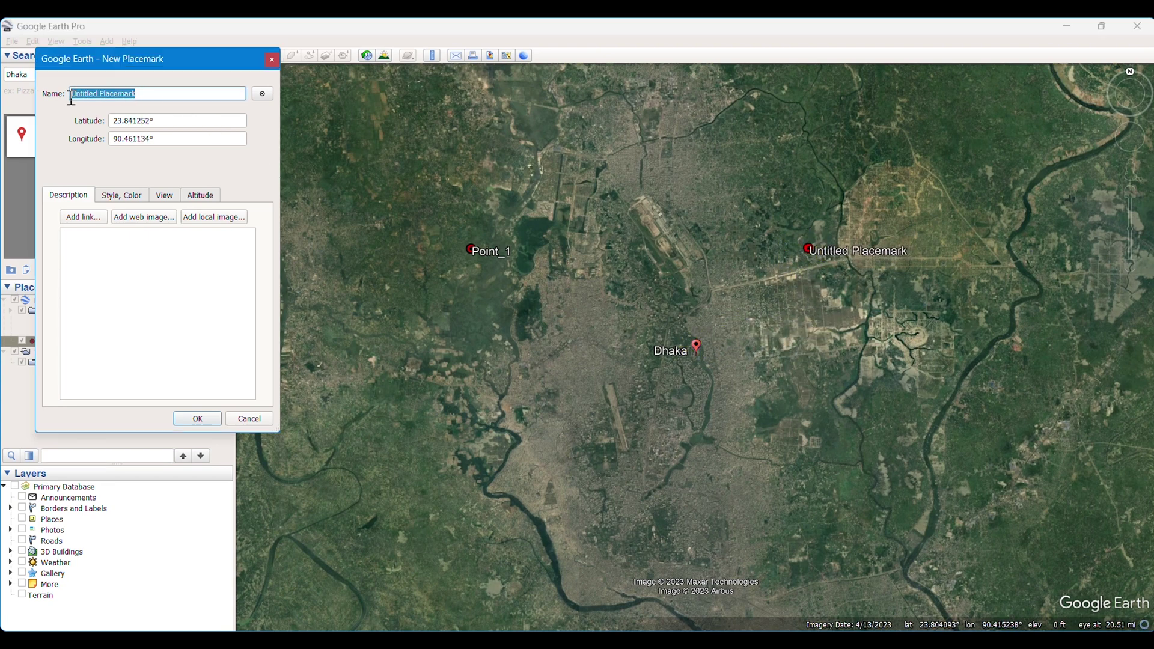
type("Poim")
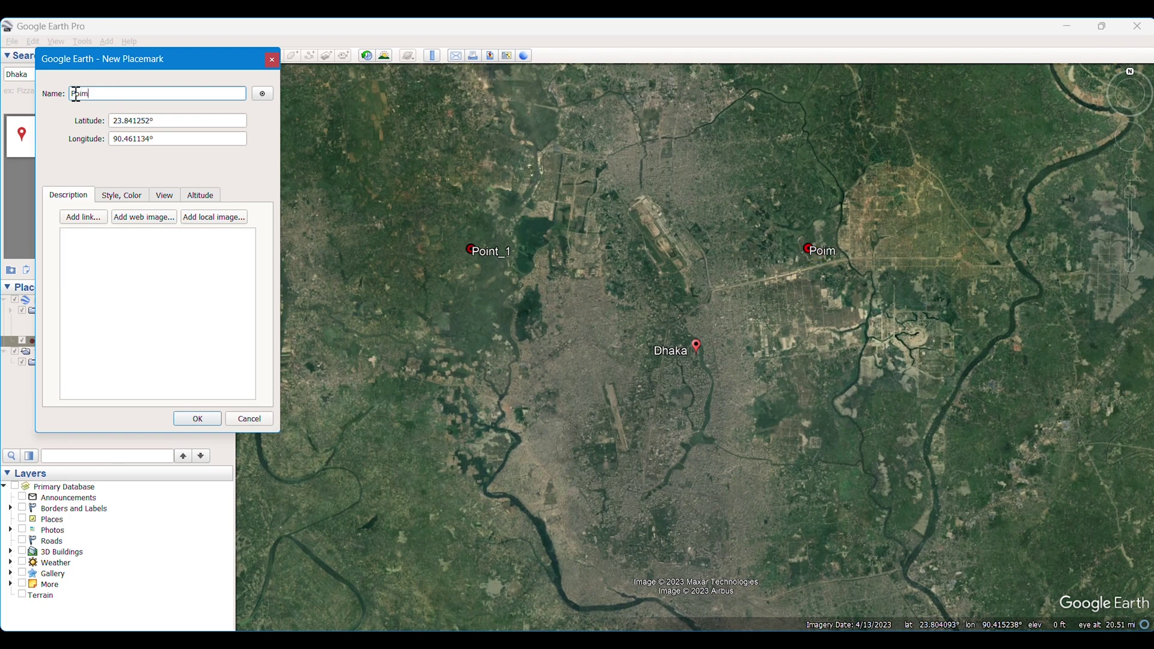
key("BackSpace")
key("BackSpace")
type("int_2")
left_click(196, 419)
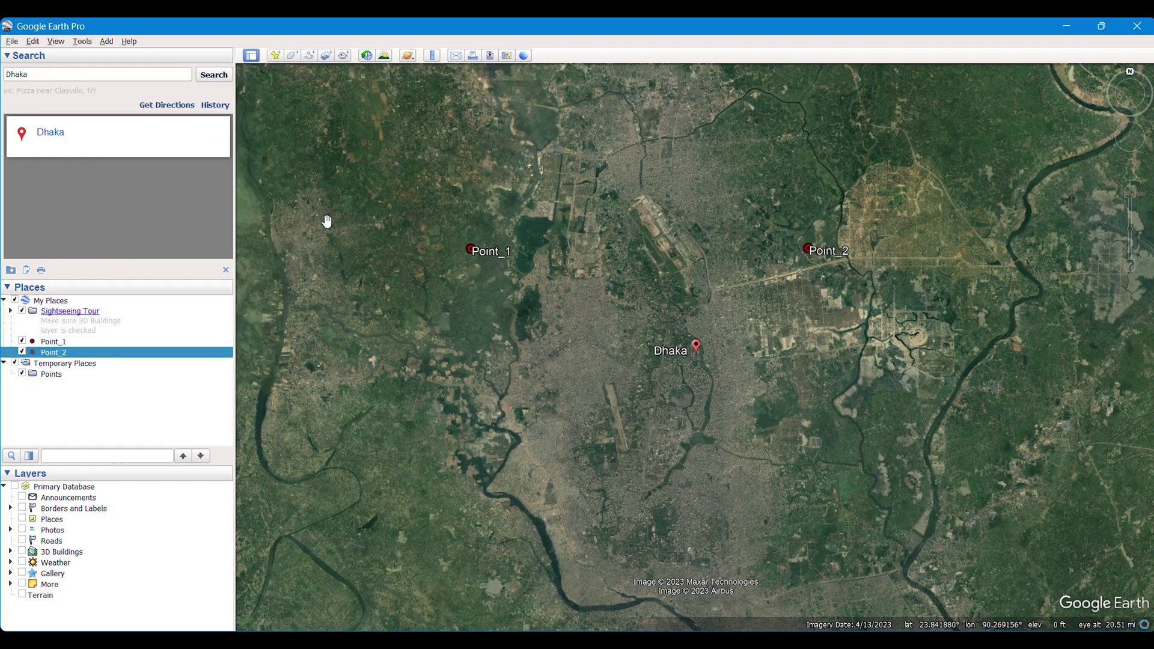
Add placemark Point_3 southwest of the city
left_click(272, 54)
left_click_drag(697, 354, 539, 501)
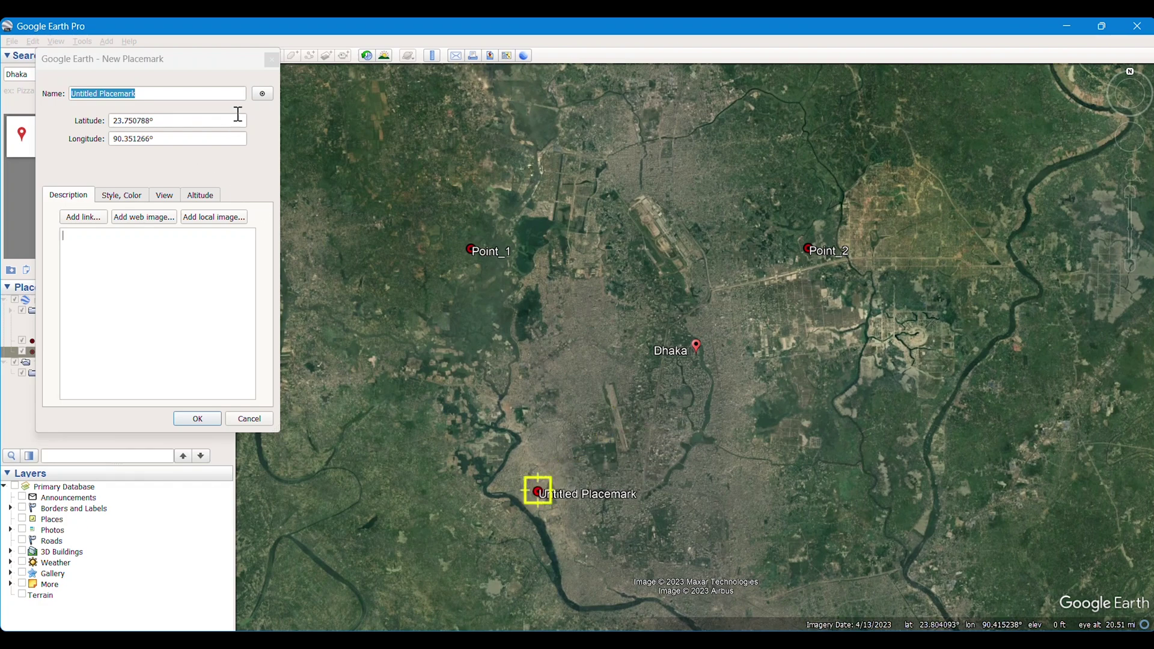
left_click(196, 93)
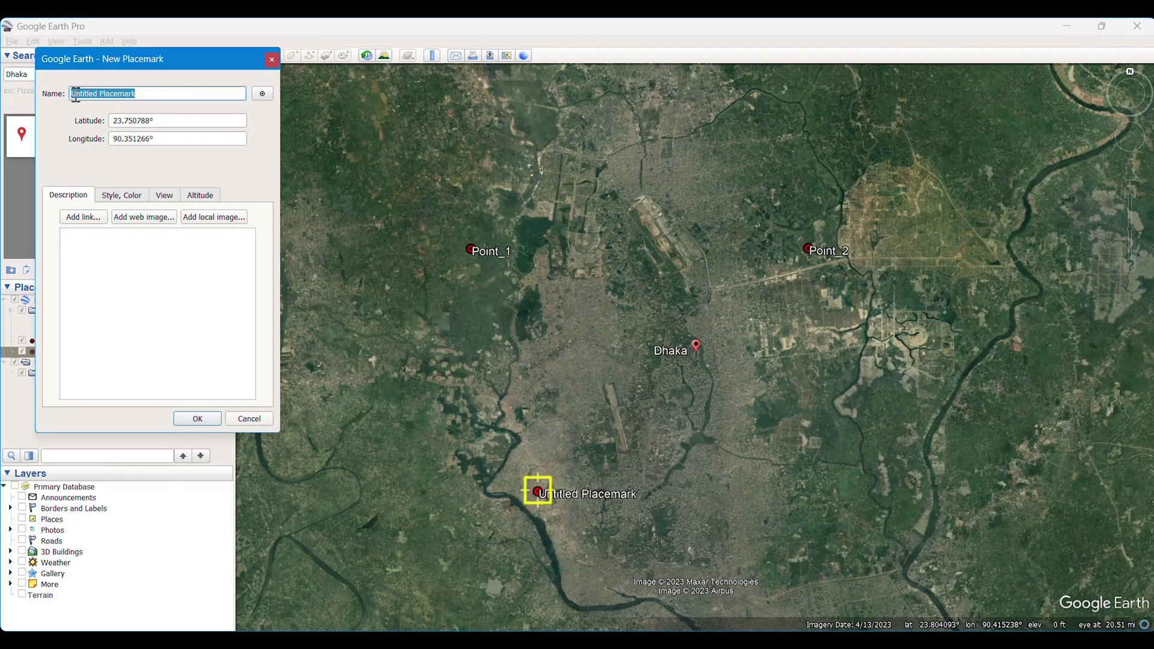
type("Point_3")
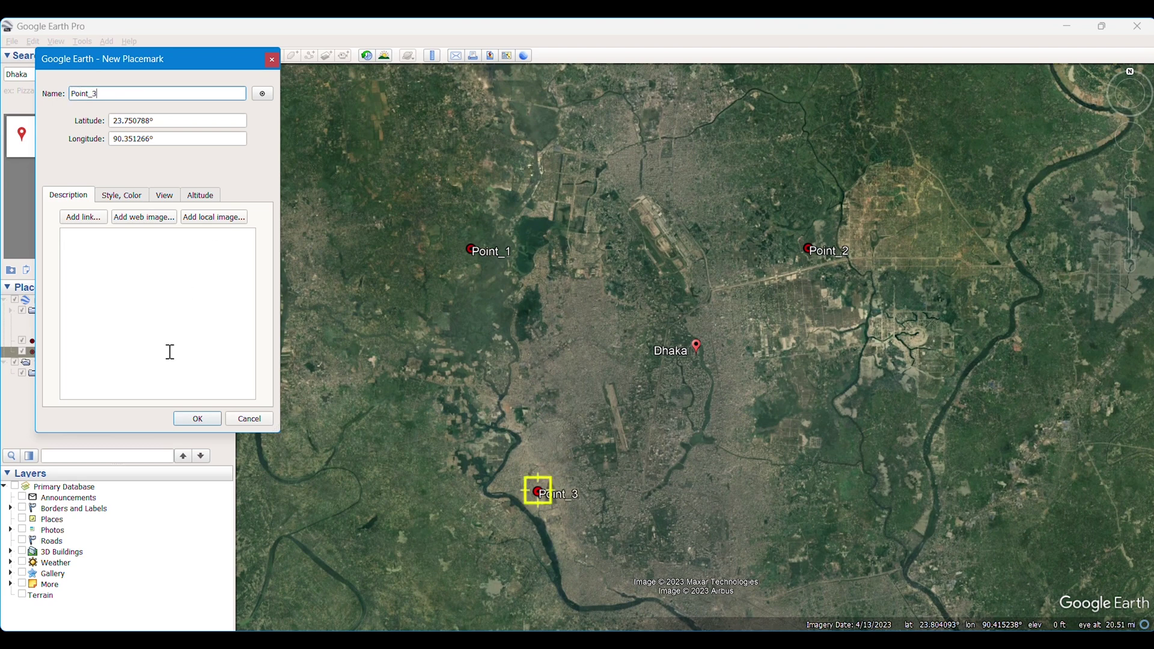
left_click(186, 419)
Add a placemark southeast of the city named Point_4
left_click(278, 55)
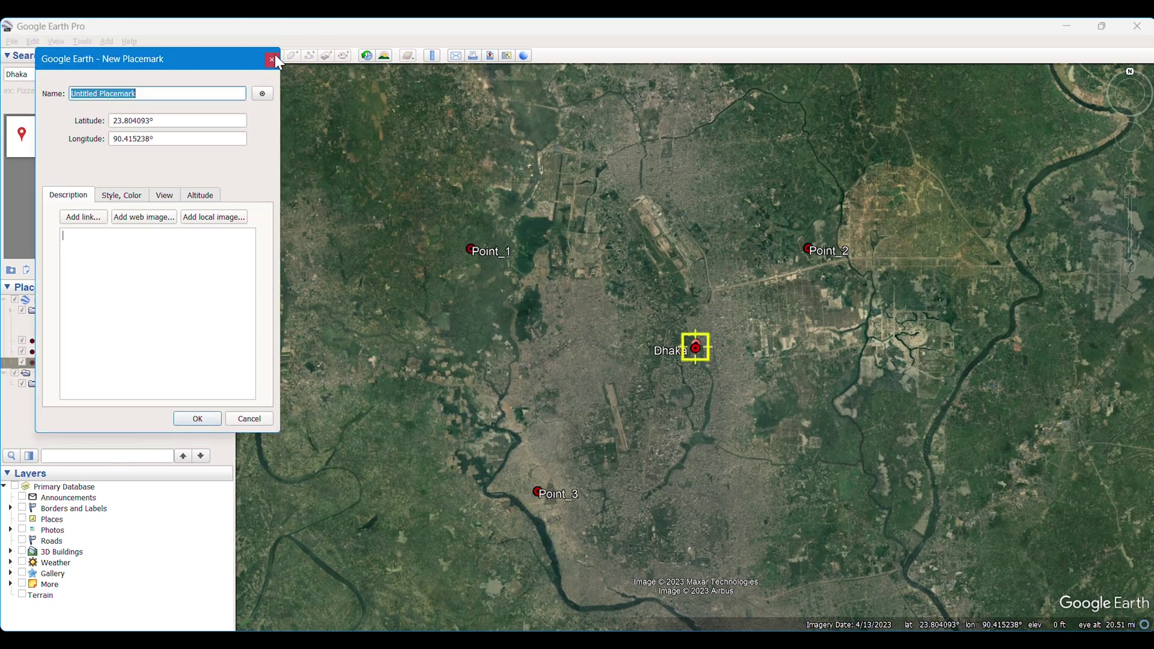
left_click_drag(695, 348, 757, 490)
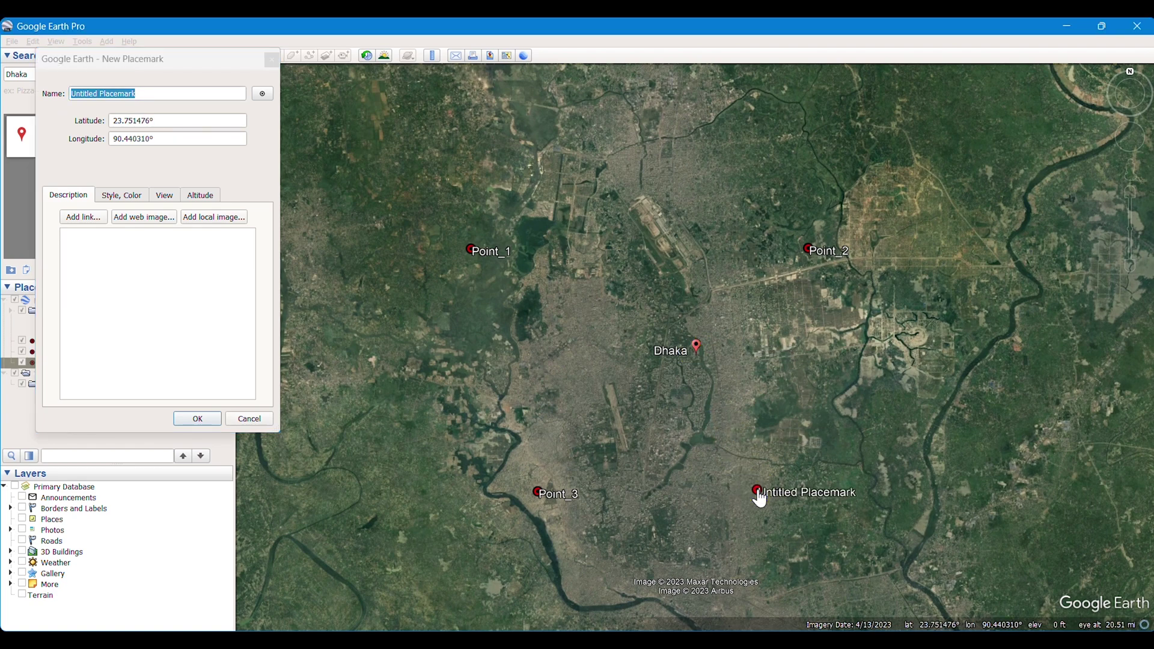
left_click_drag(147, 94, 72, 92)
type("Poimn")
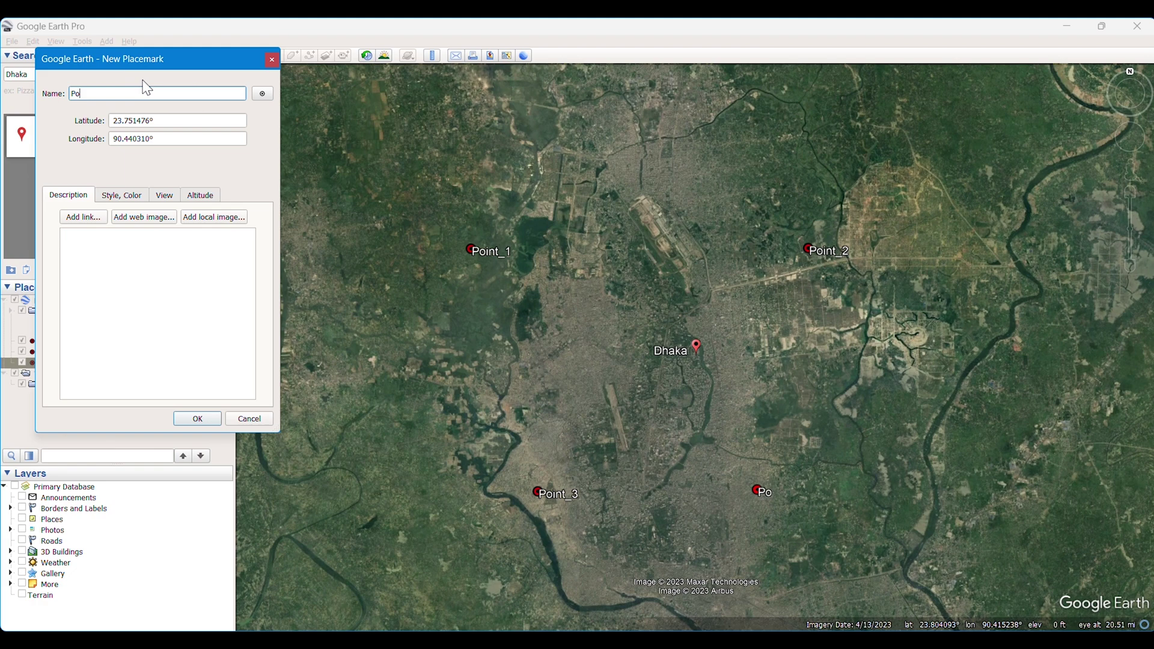
key("BackSpace")
key("BackSpace")
type("nt_4")
Save Point_4, then move Point_1 through Point_4 into Temporary Places > Points
left_click(197, 419)
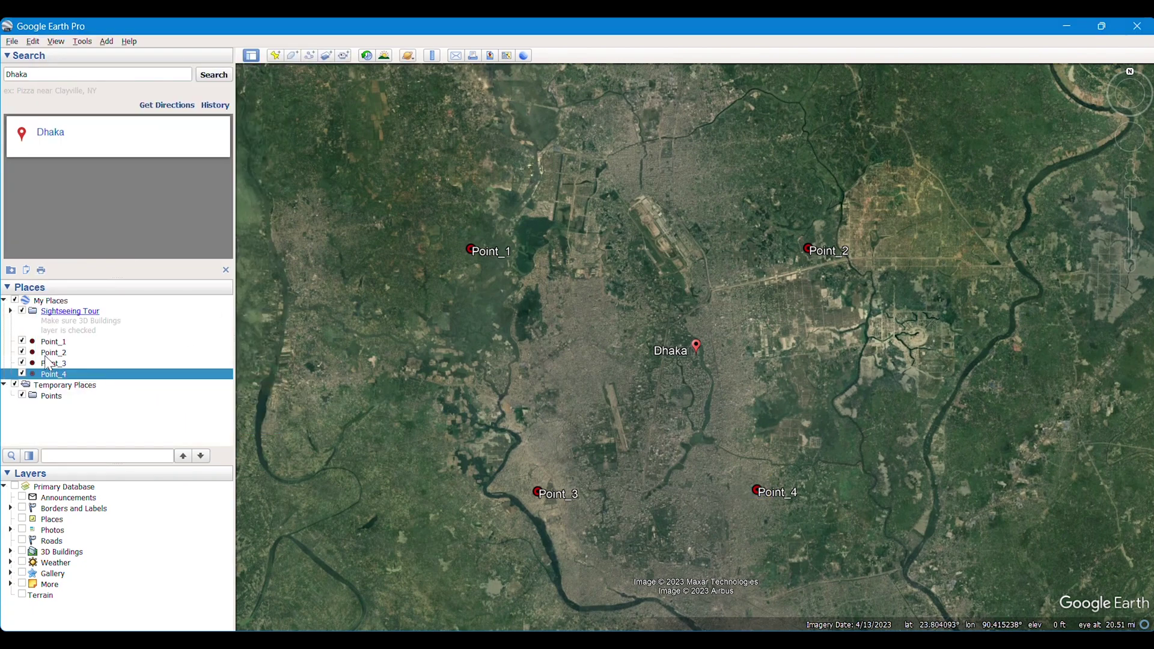
left_click(56, 343)
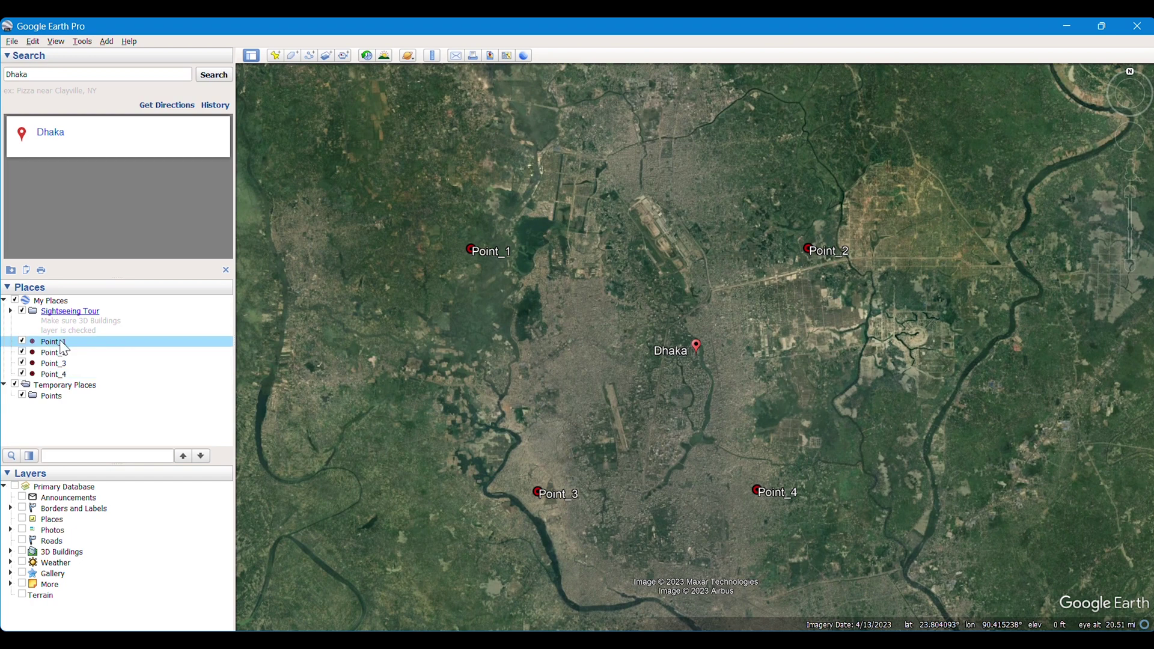
left_click(62, 354, "shift")
left_click(62, 372, "shift")
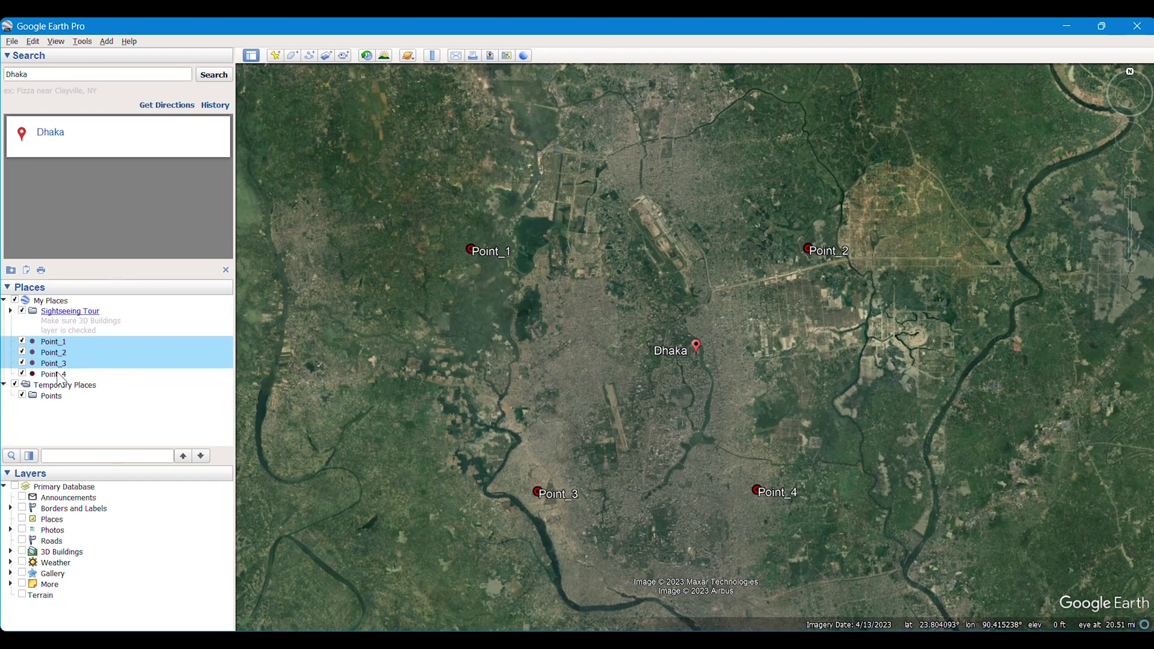
right_click(62, 373)
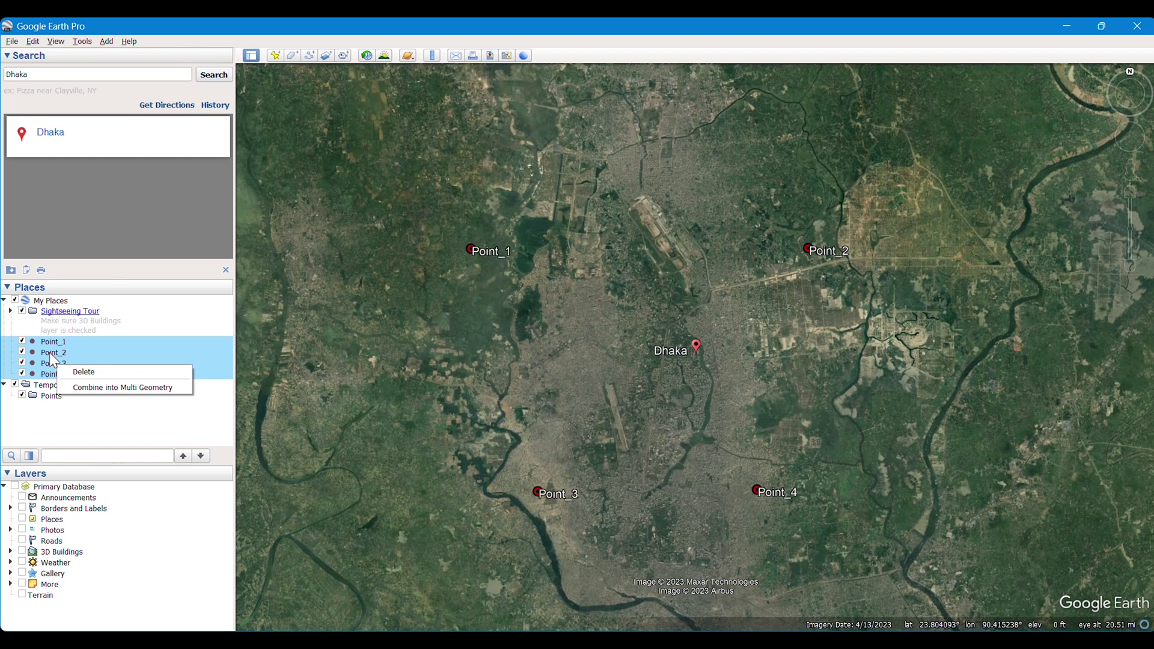
left_click(51, 343)
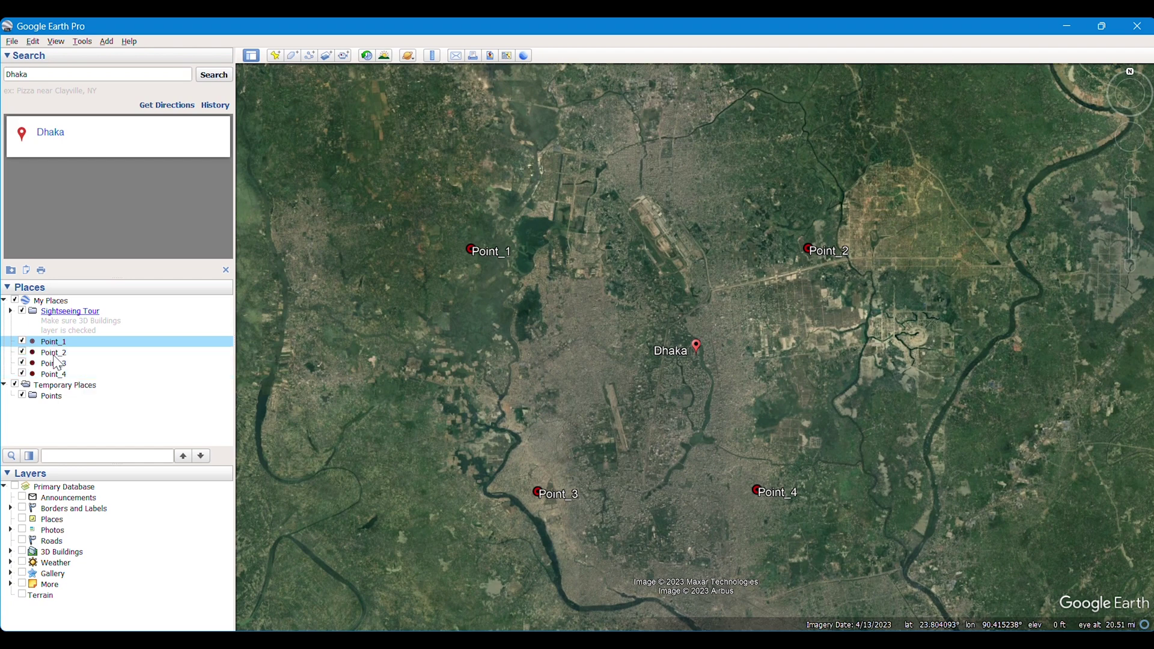
left_click(54, 354, "shift")
left_click(53, 374, "shift")
left_click_drag(53, 346, 58, 400)
Save the Points folder as Points.kmz in the GEOREFERENCING folder
left_click(48, 423)
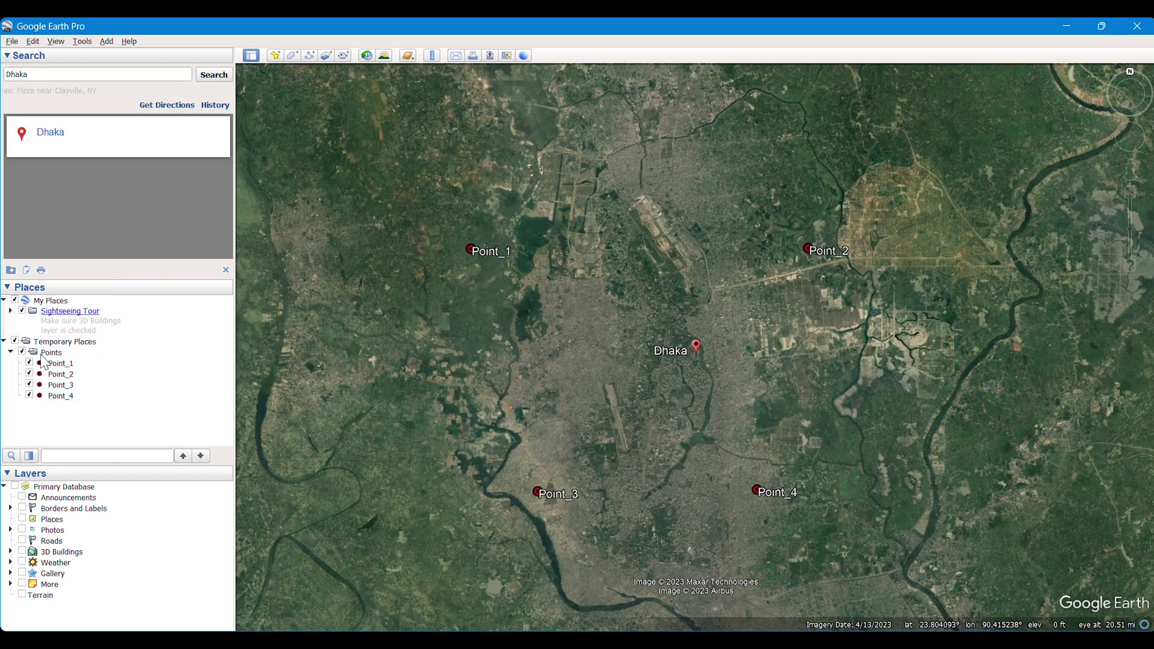
right_click(53, 353)
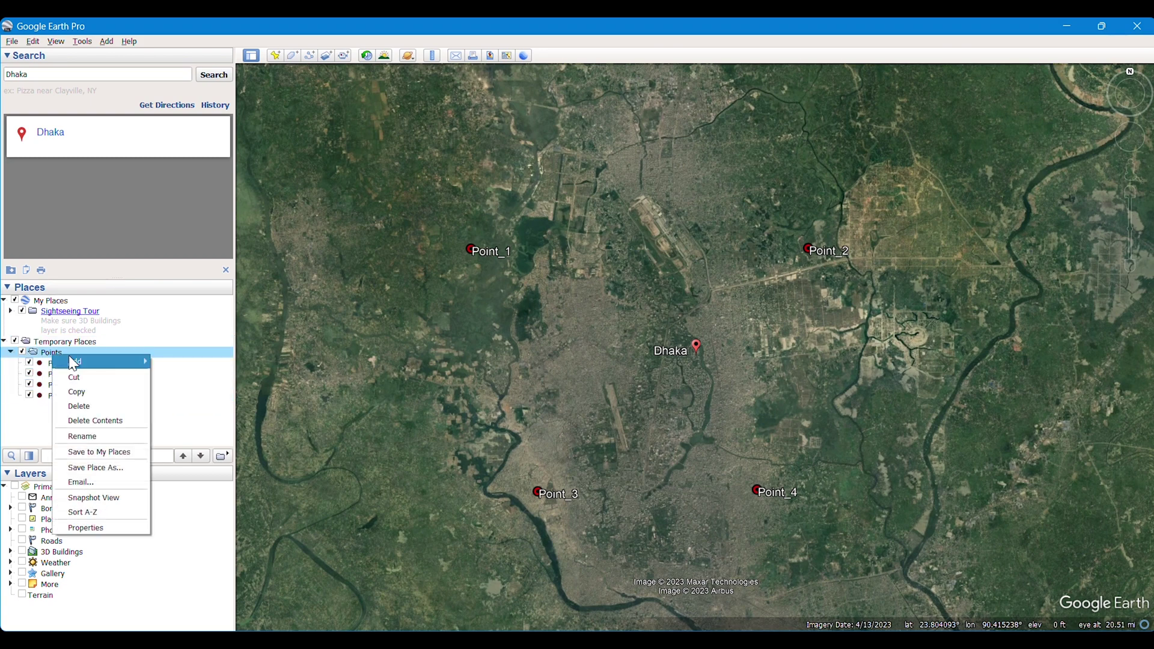
mouse_move(77, 363)
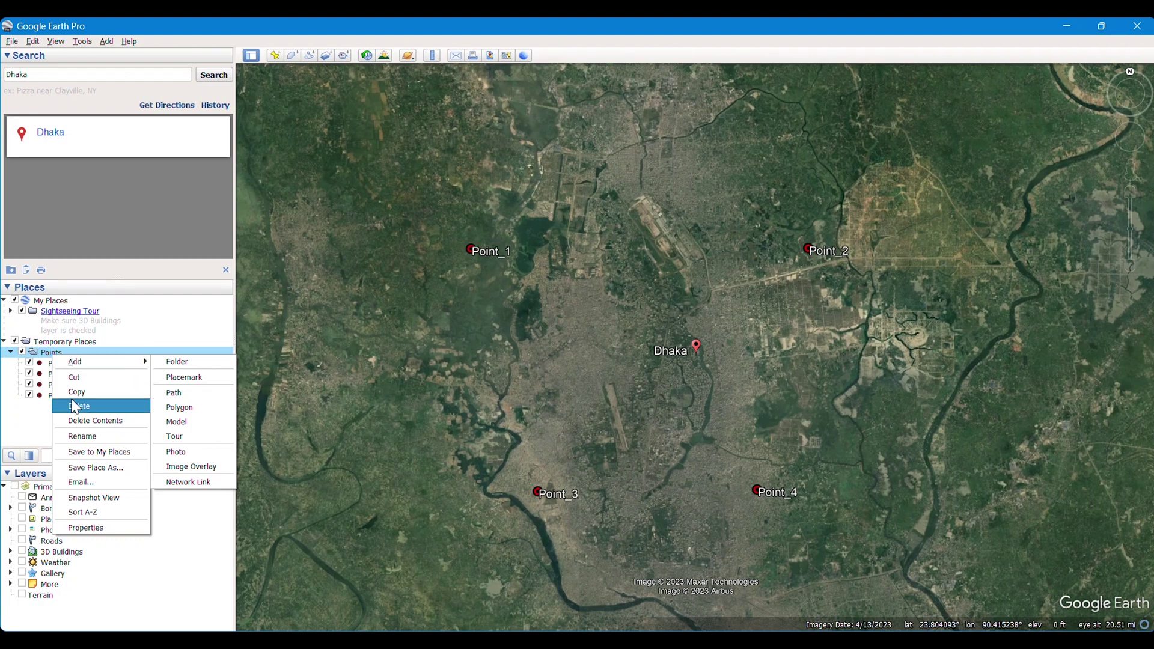
left_click(91, 469)
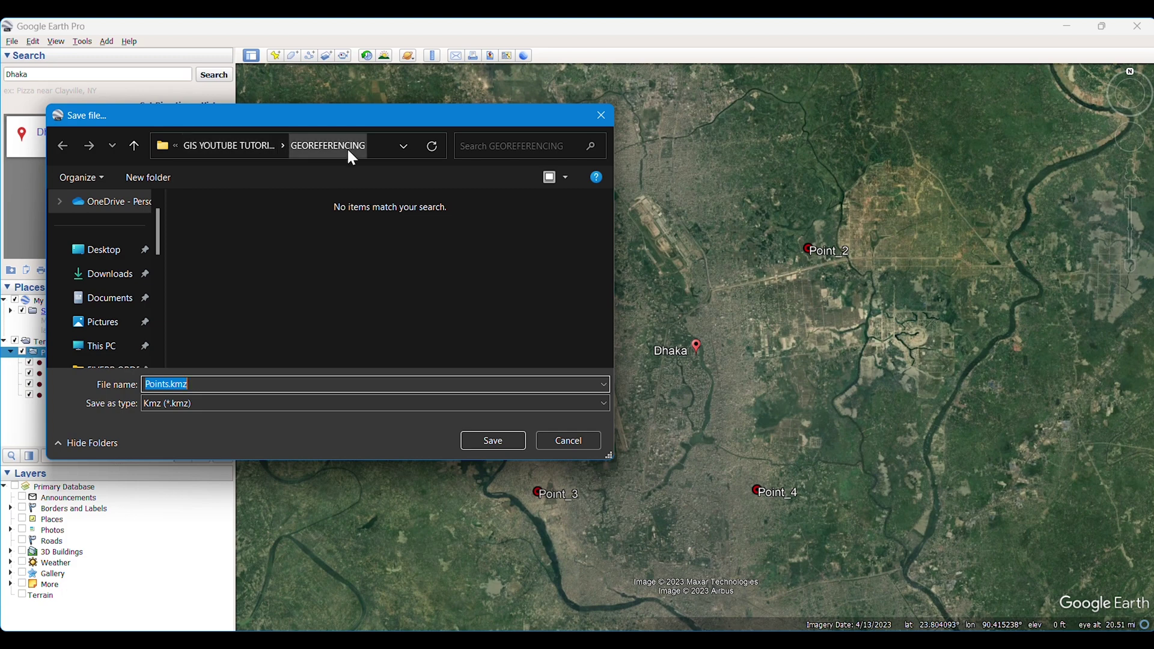
left_click(479, 443)
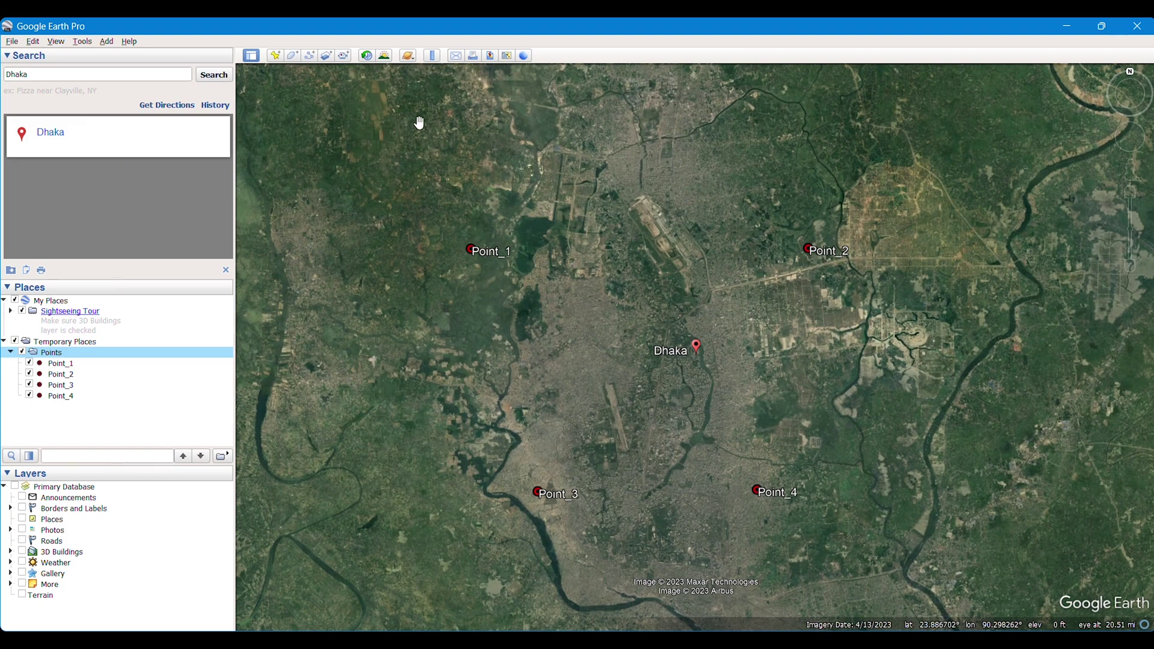
Remove the legend, scale and compass from the map image
left_click(492, 63)
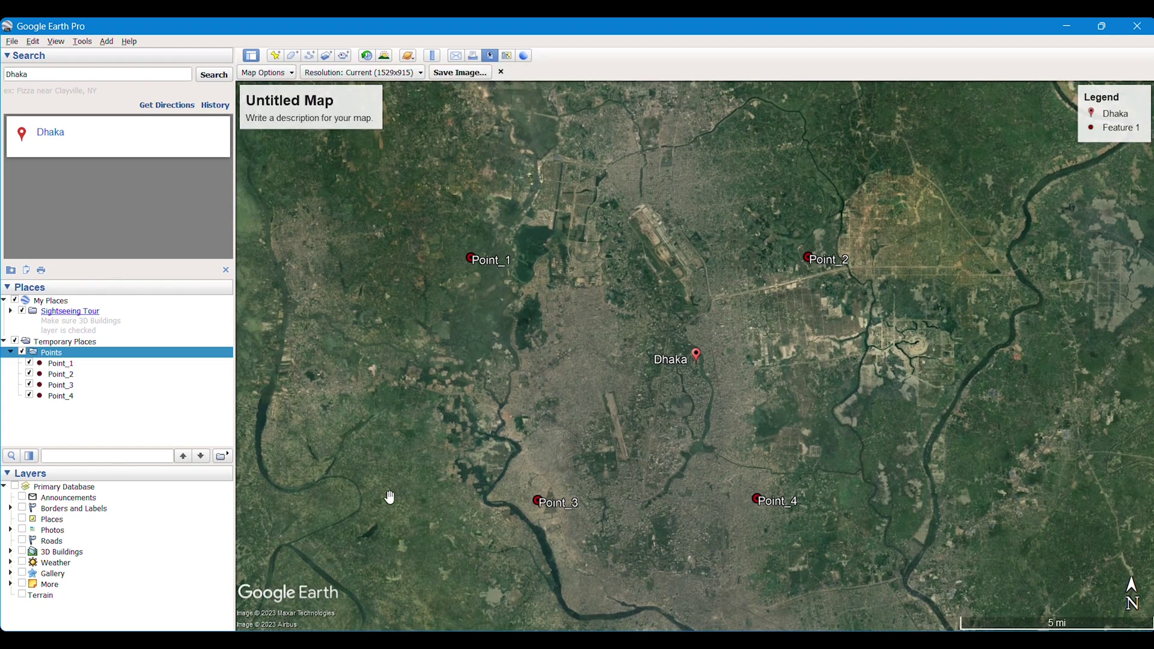
left_click(272, 72)
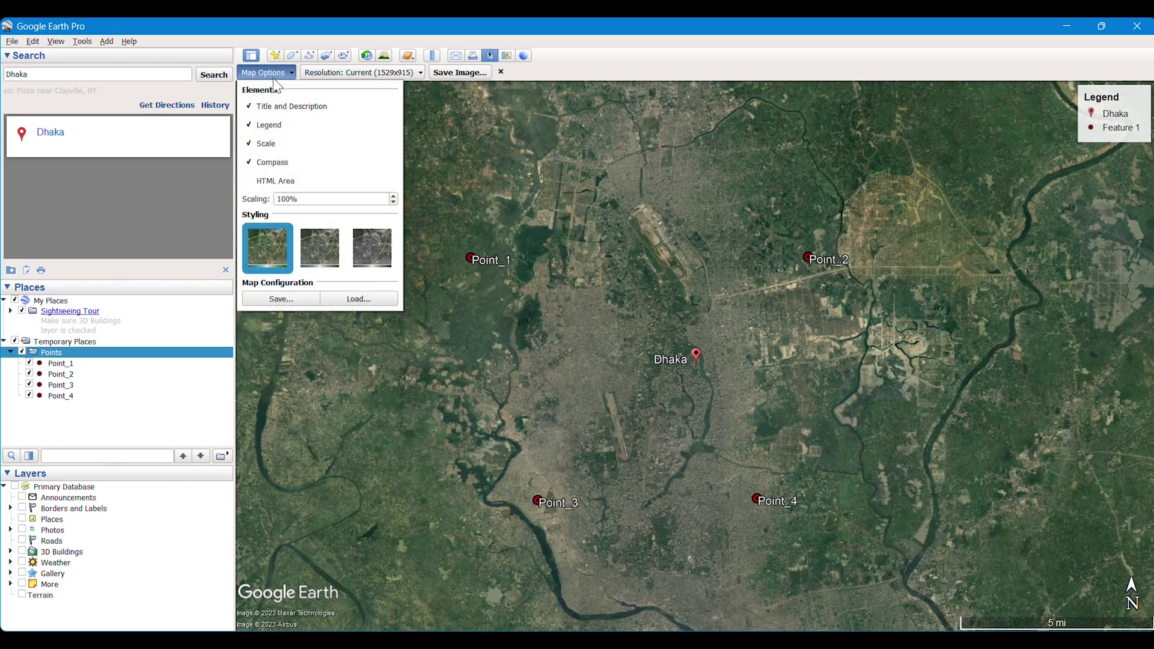
left_click(249, 125)
left_click(251, 145)
left_click(251, 162)
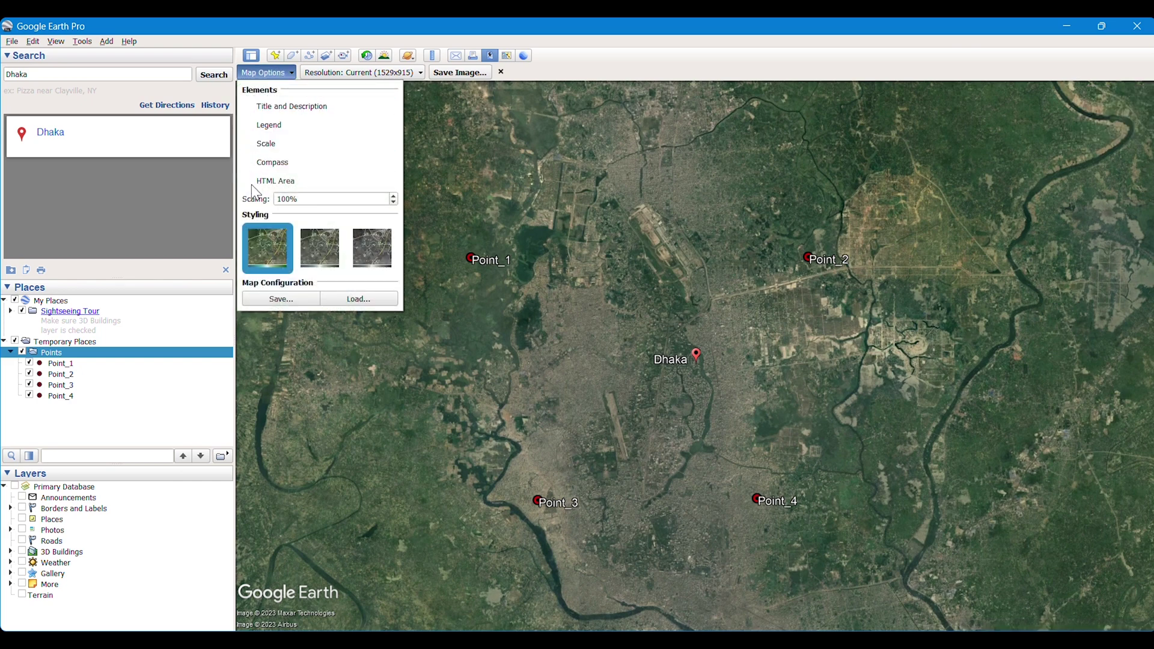
left_click(518, 96)
Export the image at maximum 8192x4902 resolution as Un_projectedImage.jpg
left_click(361, 72)
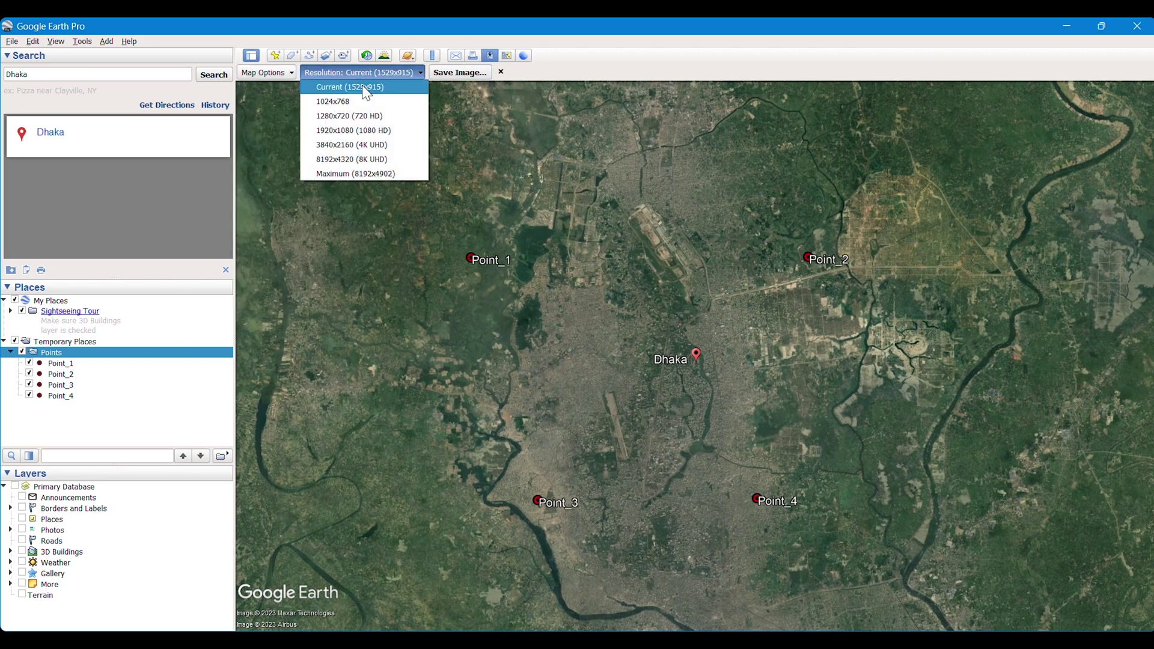
left_click(347, 175)
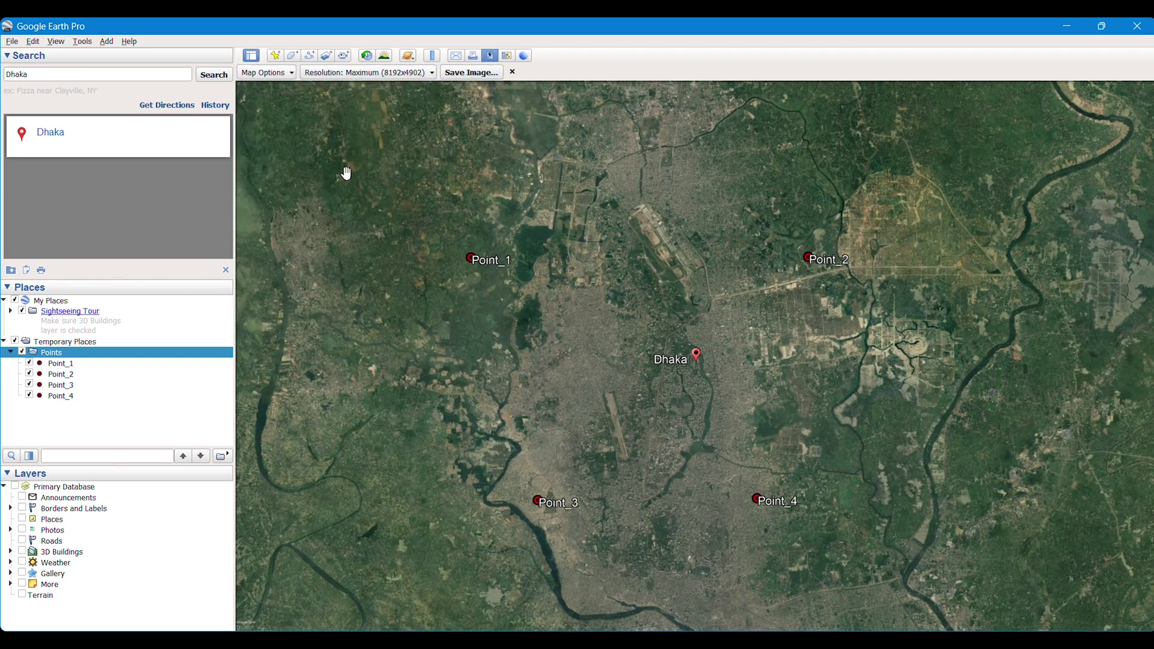
left_click(471, 73)
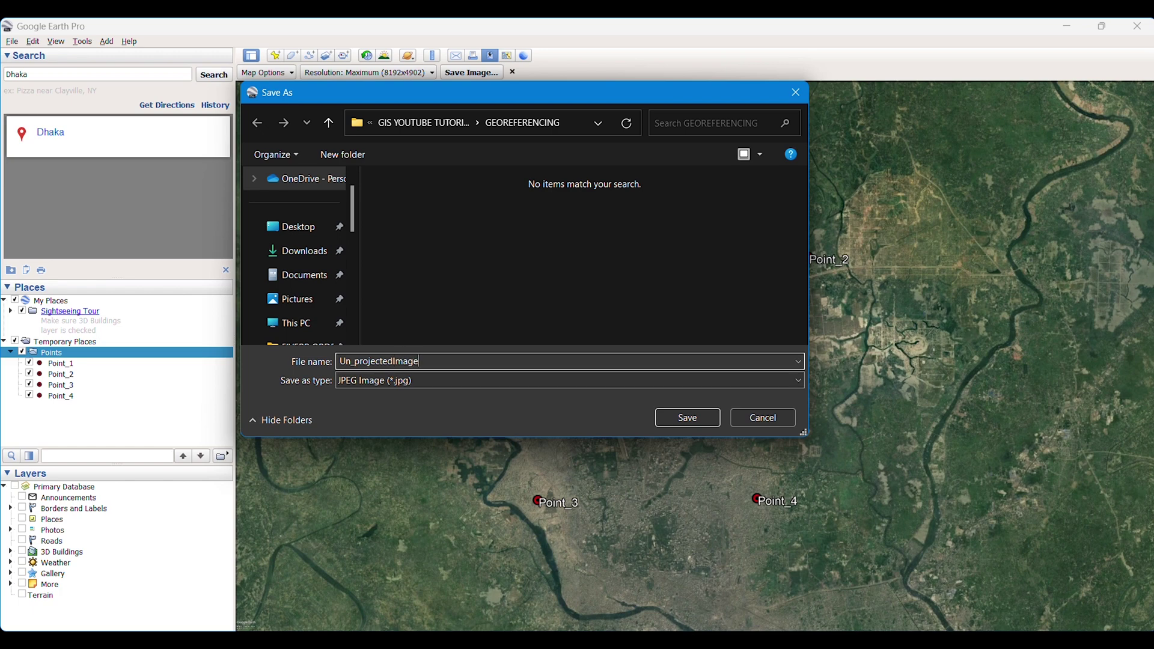
left_click(672, 420)
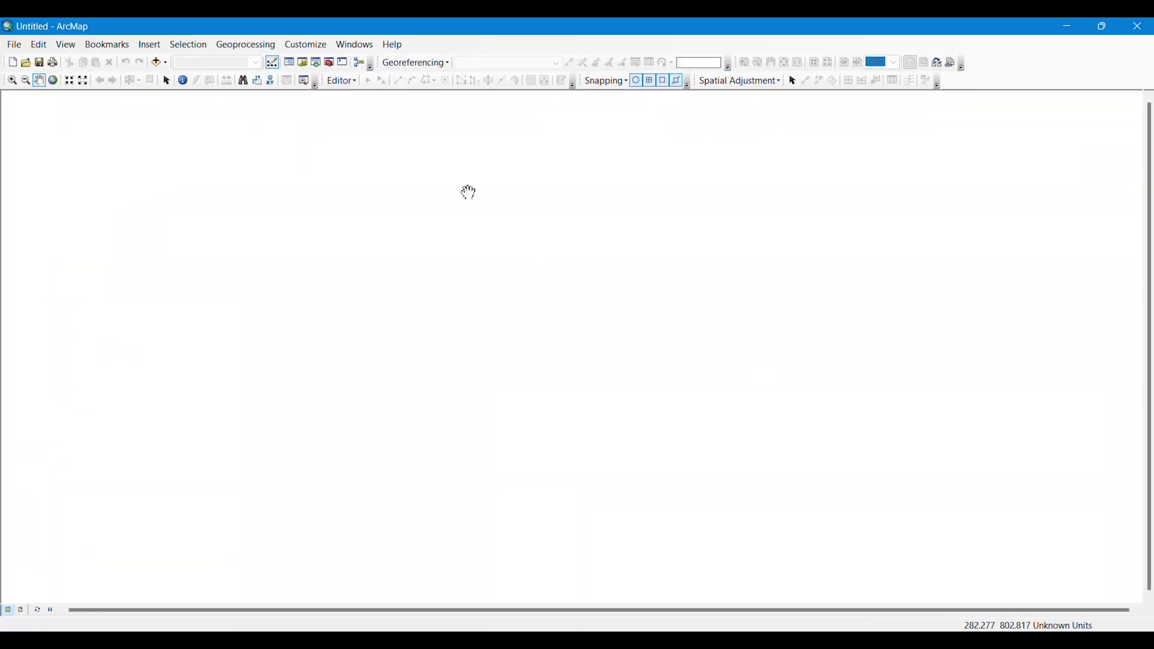
Connect the Desktop's GIS YOUTUBE TUTORIALS folder in the Catalog
left_click(305, 65)
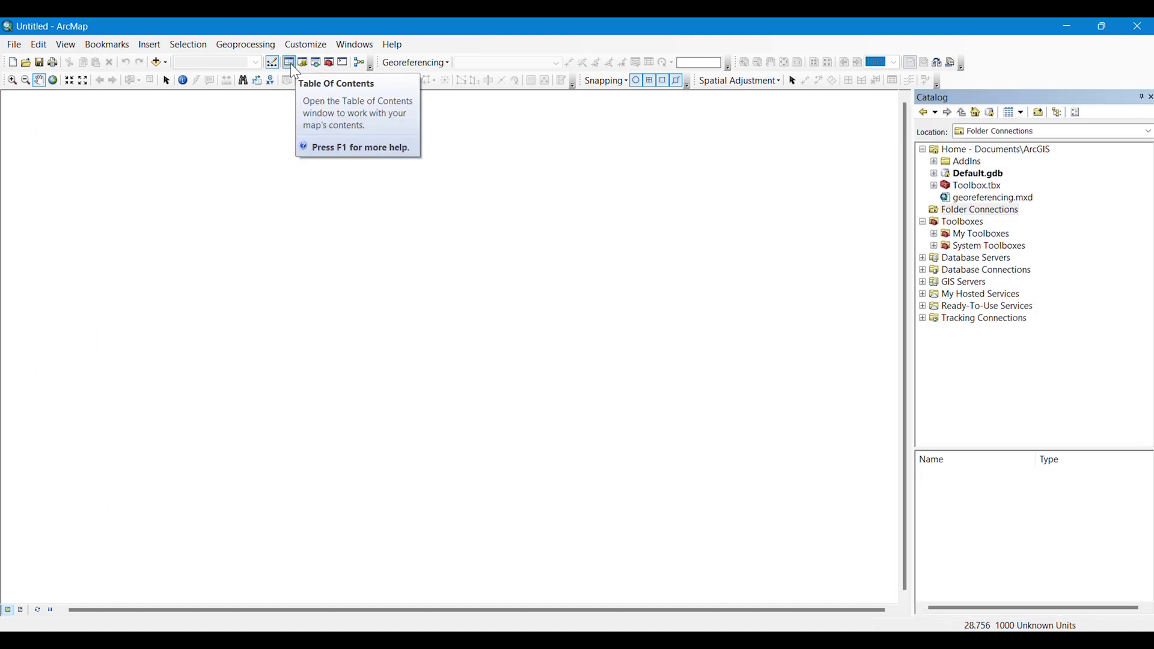
left_click(290, 63)
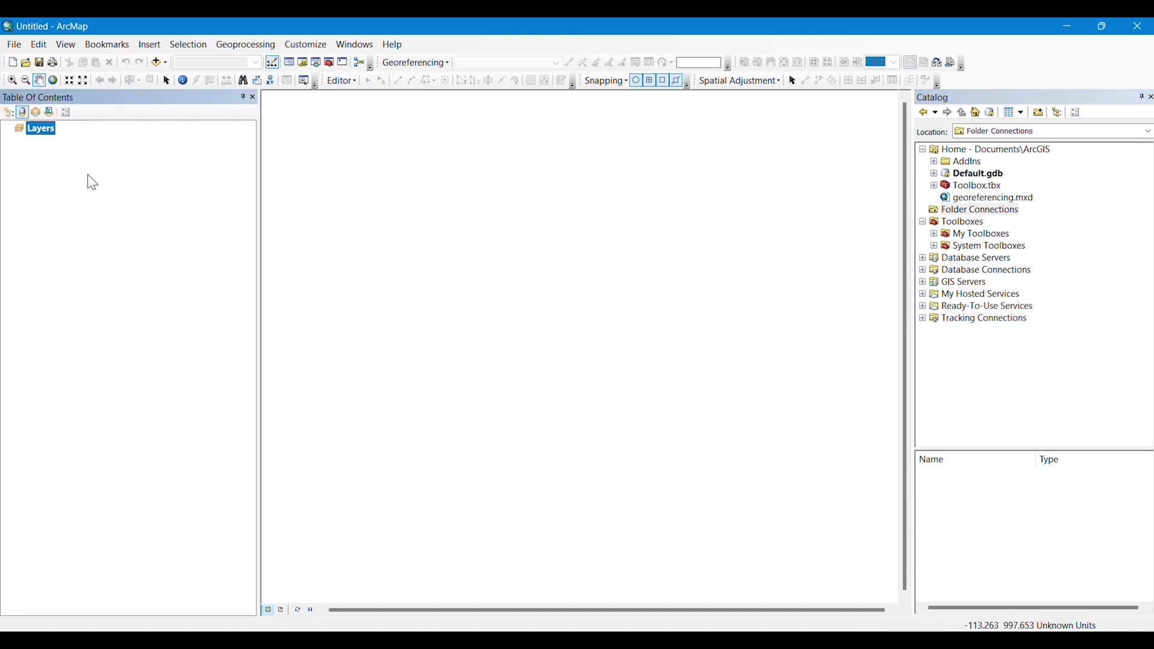
right_click(960, 210)
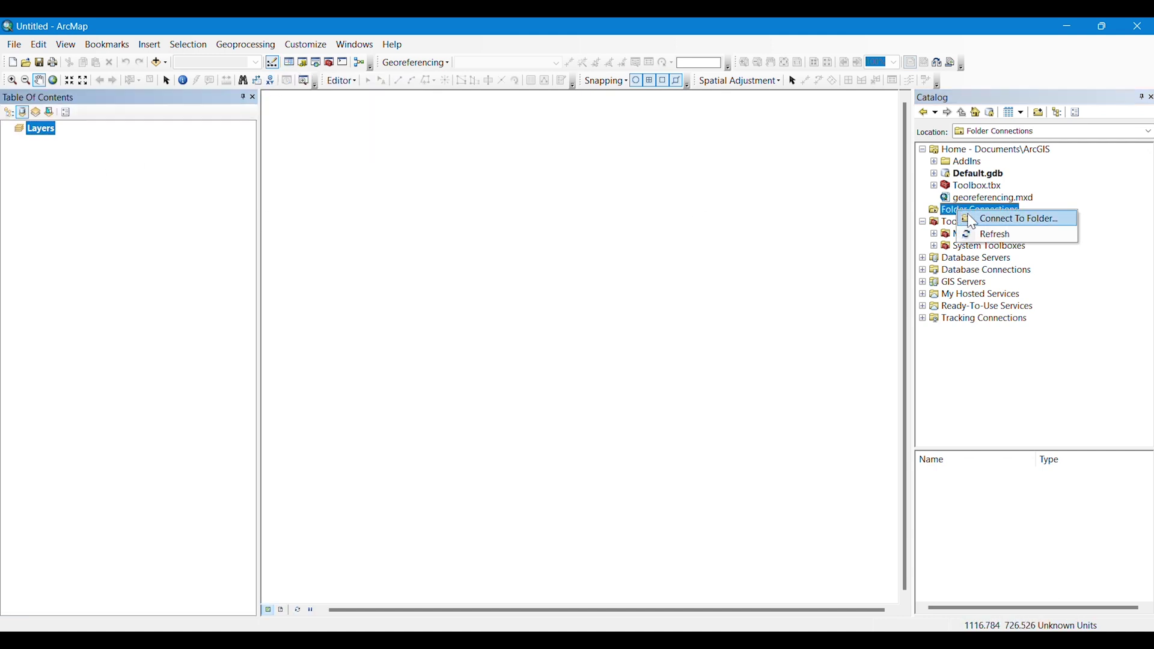
left_click(975, 216)
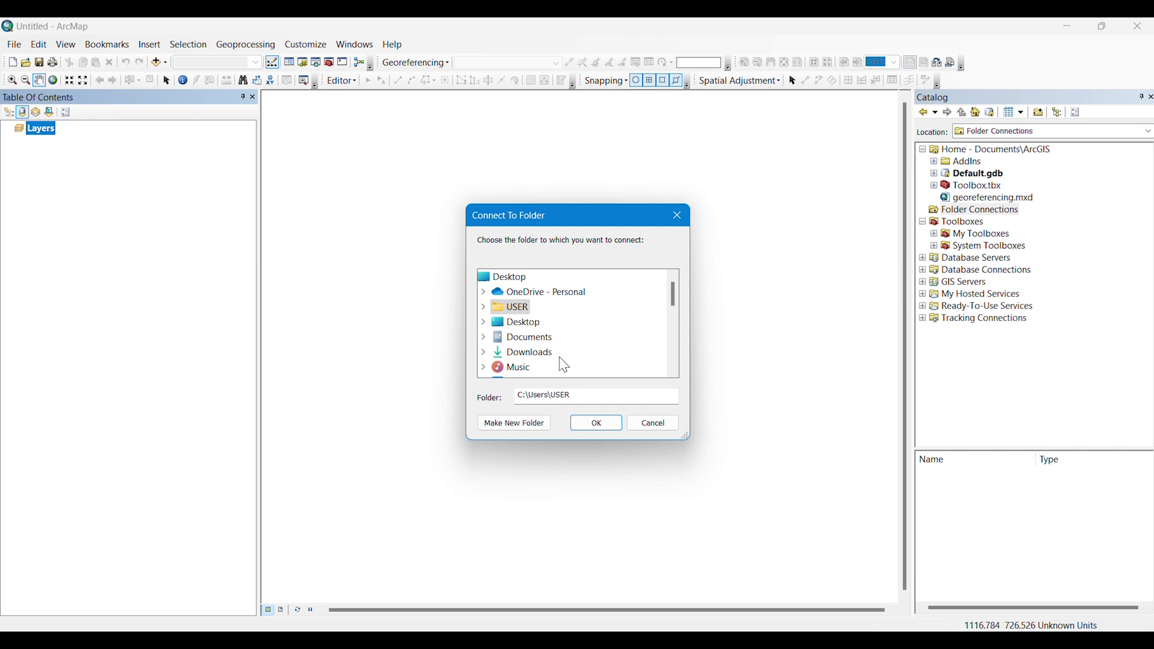
double_click(515, 324)
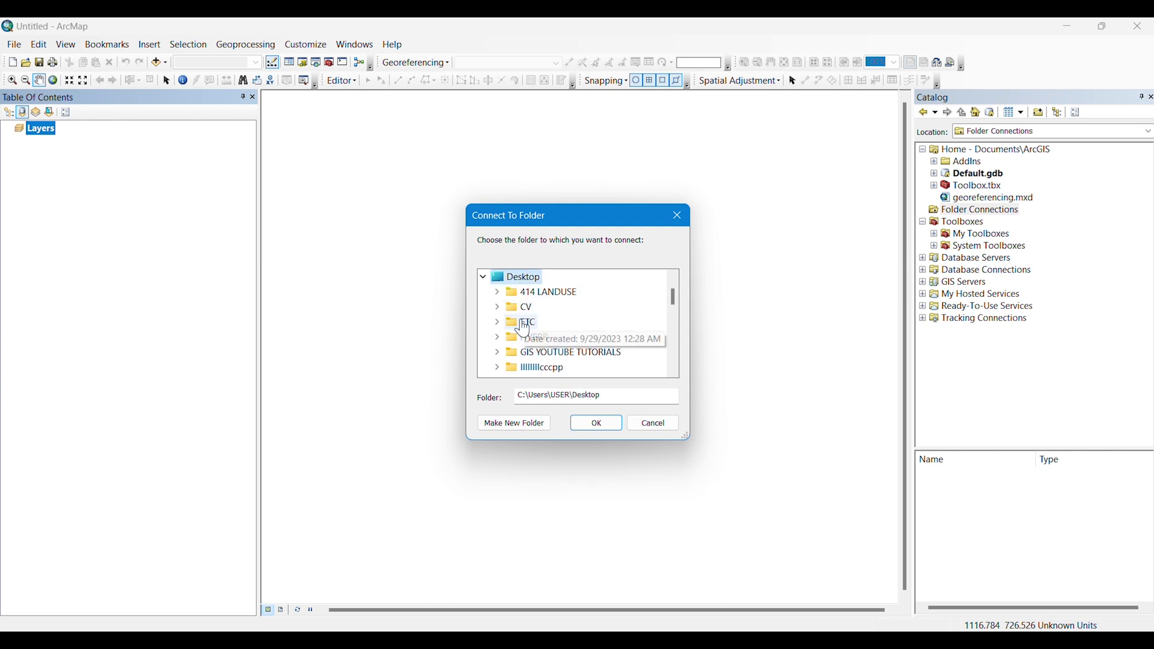
double_click(541, 352)
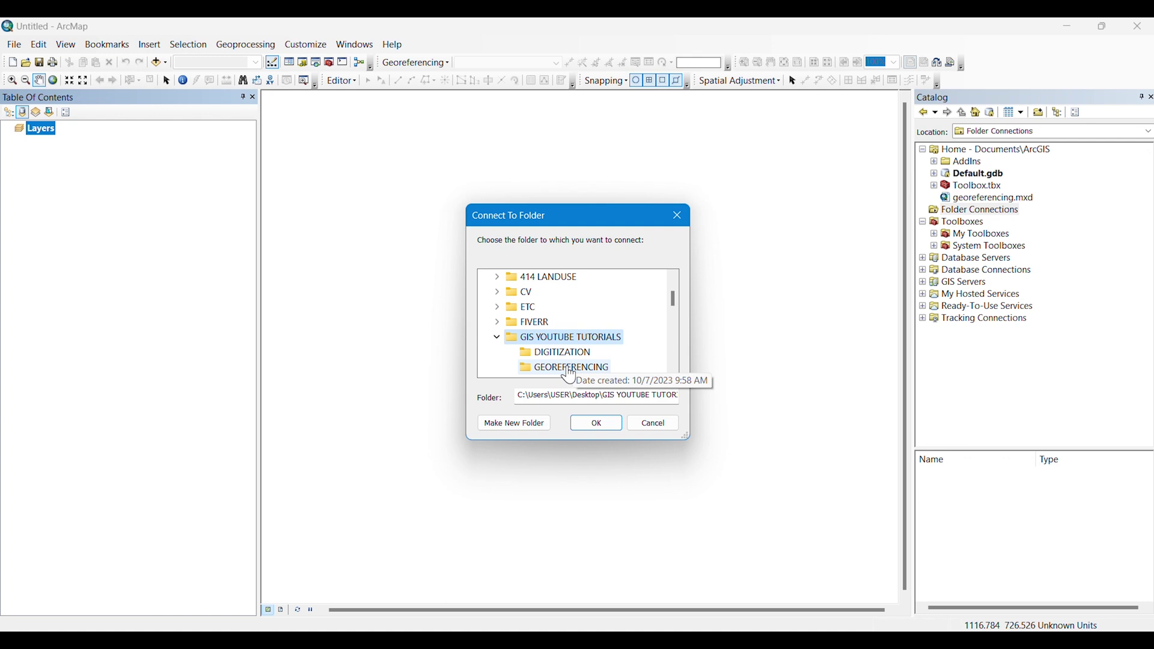
left_click(569, 371)
left_click(599, 426)
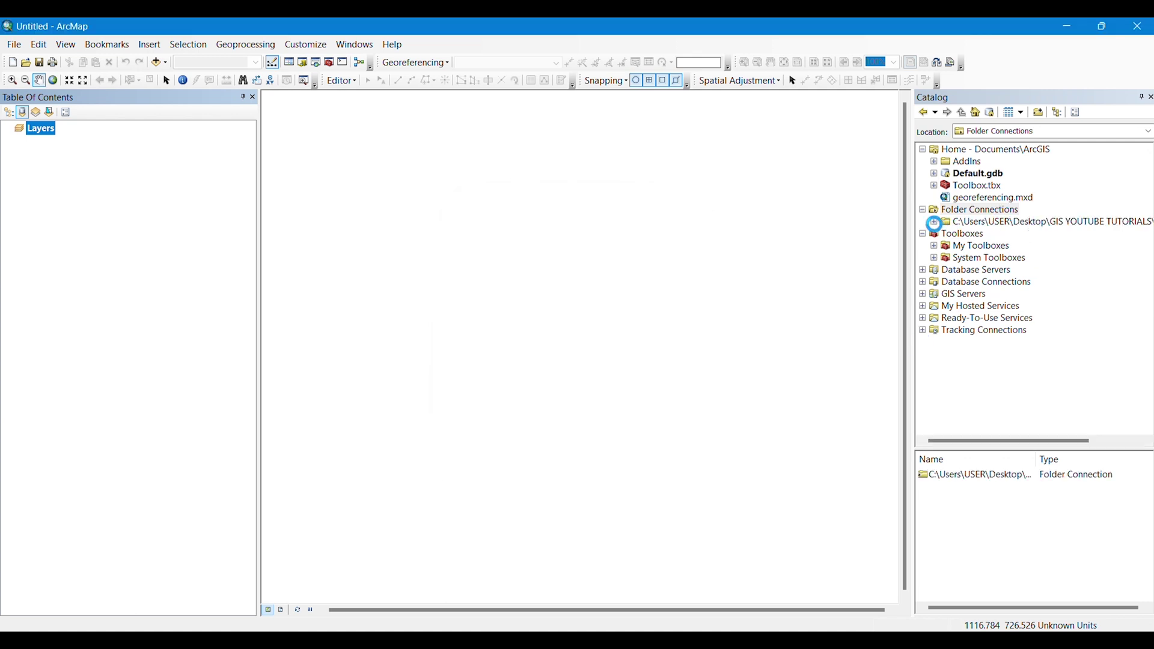
Add Un_projectedImage.jpg from the connected folder to the map
left_click(934, 224)
left_click_drag(1012, 442, 979, 443)
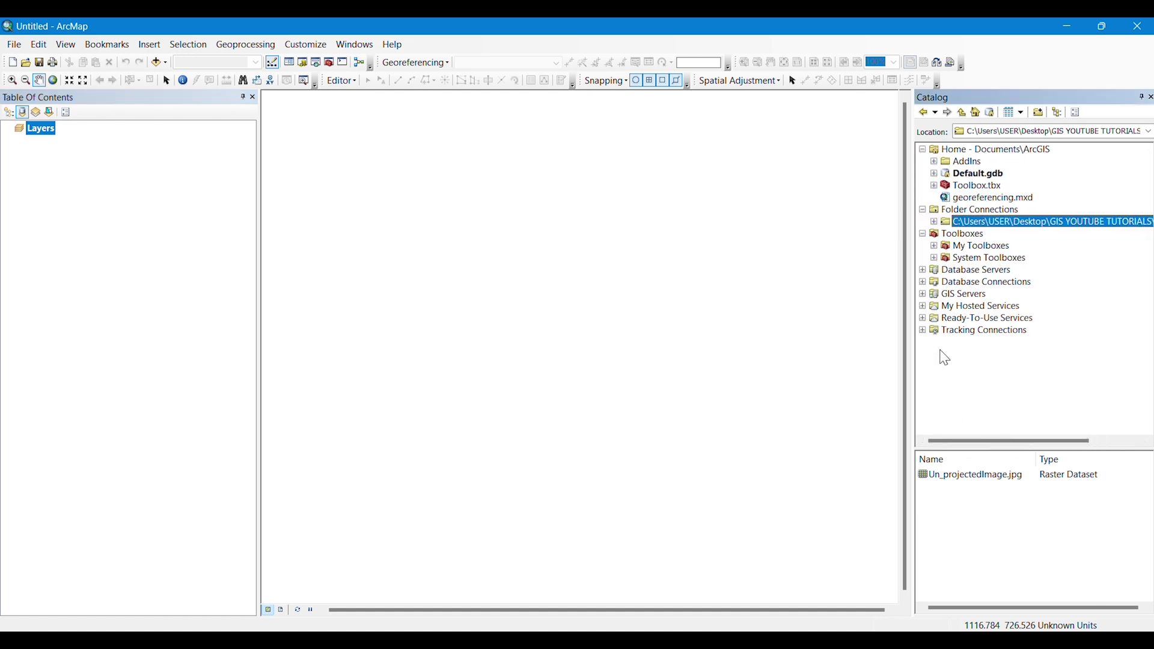
left_click(934, 223)
left_click(1001, 235)
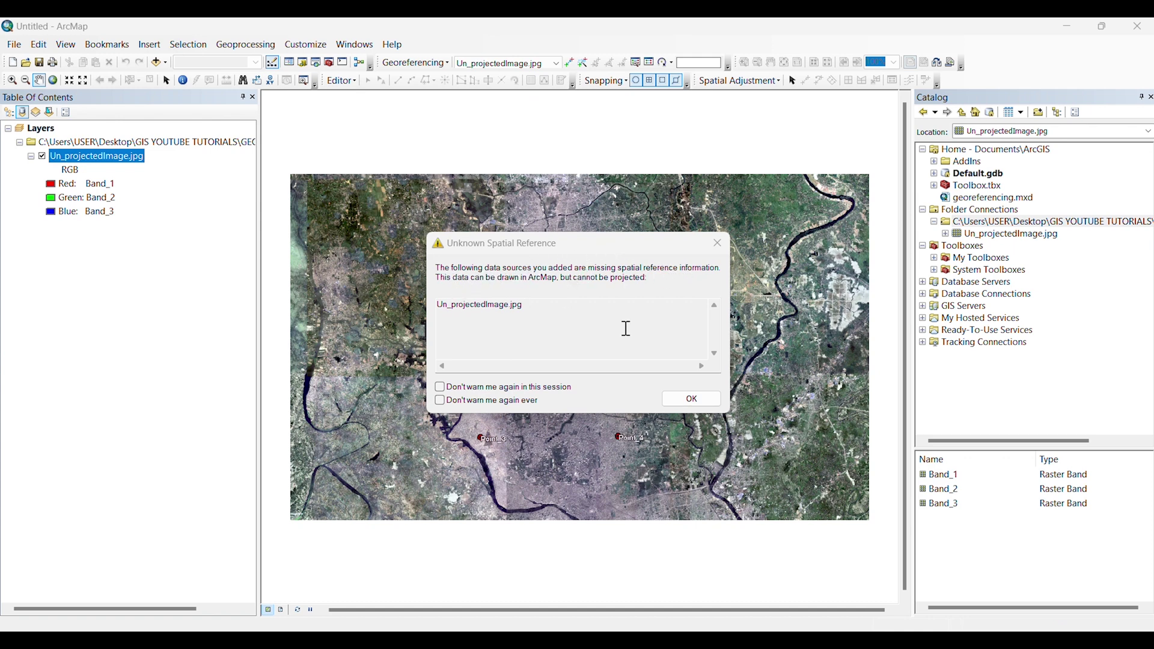
Dismiss the Unknown Spatial Reference warning and confirm the layer's source shows an undefined coordinate system
left_click(684, 399)
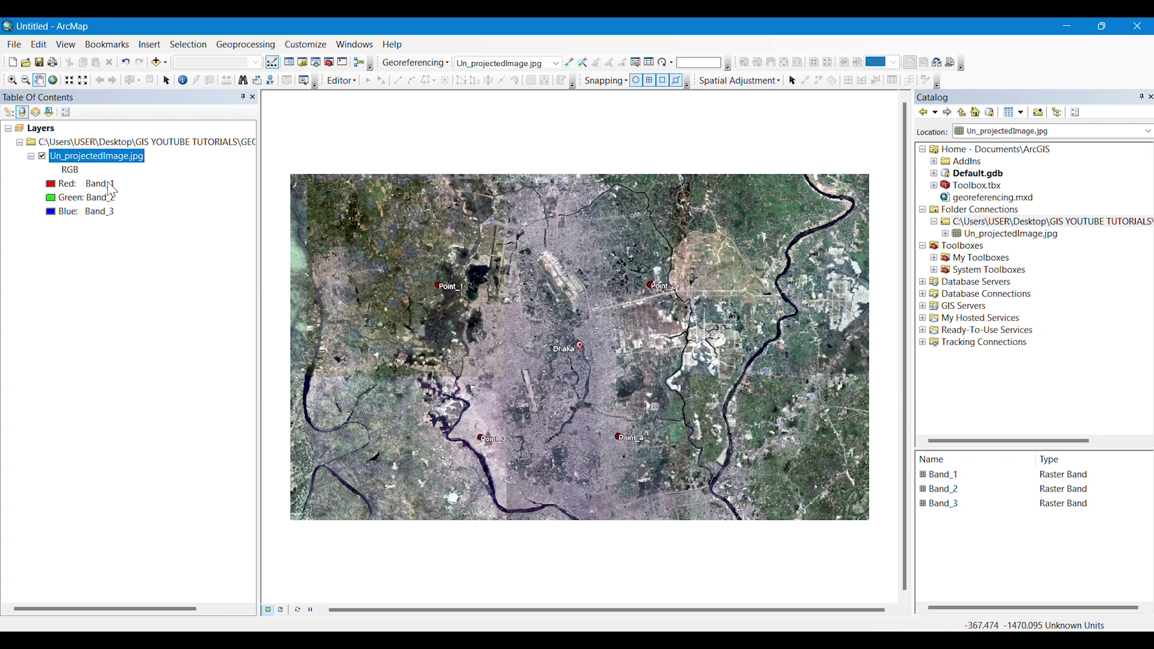
right_click(111, 166)
left_click(115, 369)
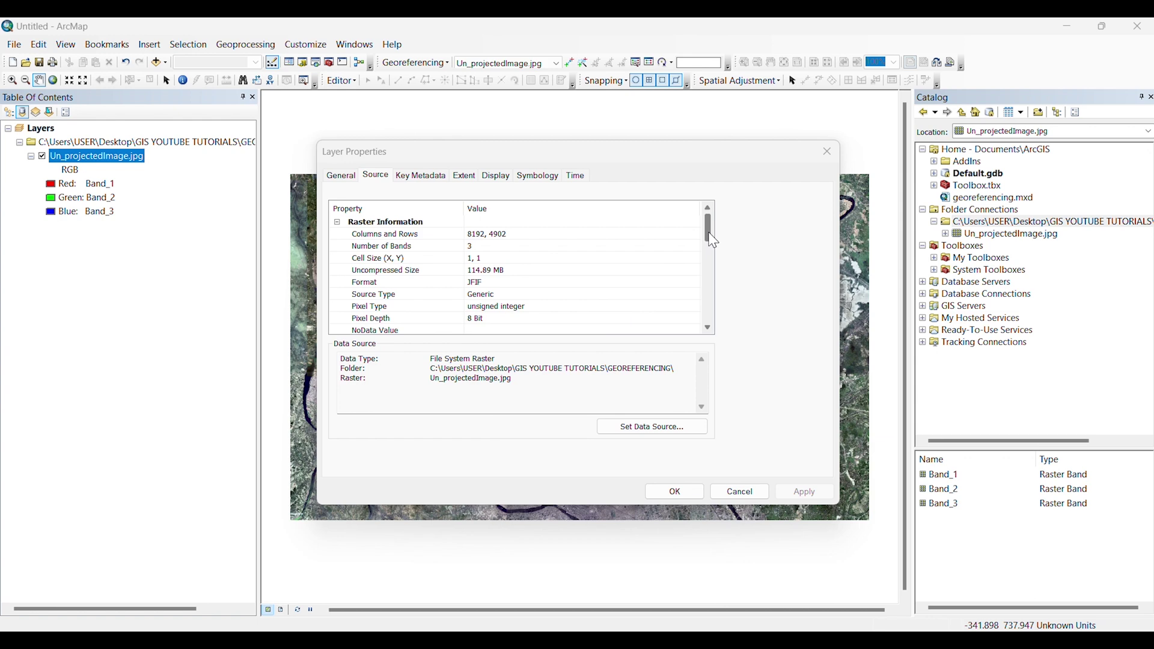
left_click_drag(710, 236, 714, 305)
scroll(714, 305, "up", 3)
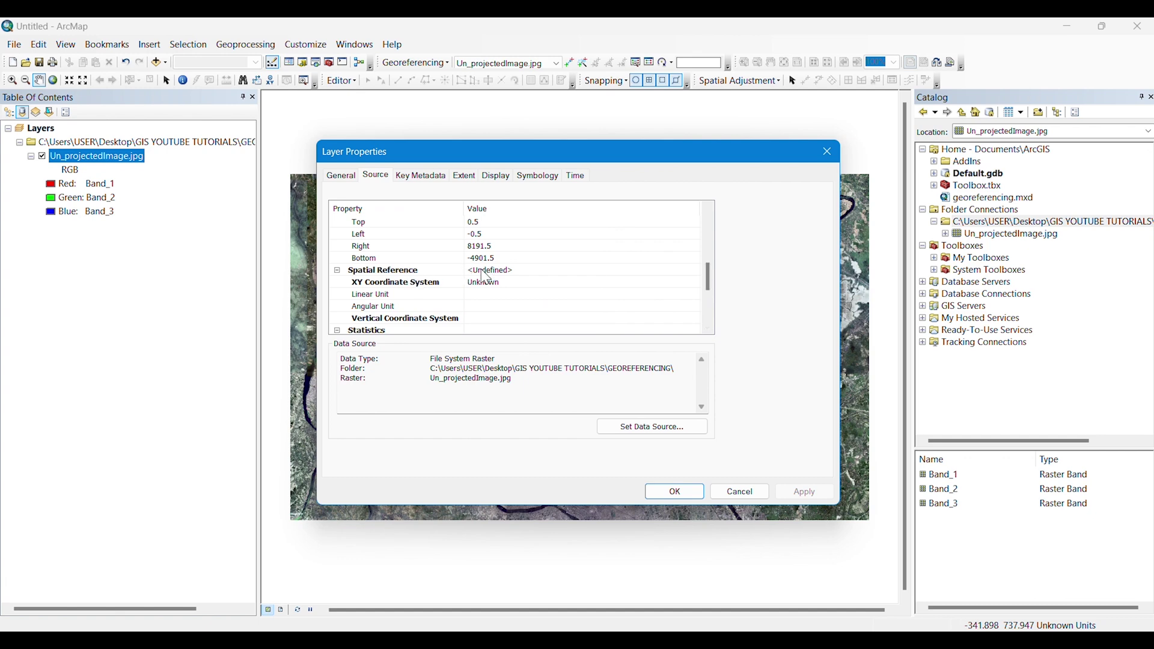
left_click(674, 492)
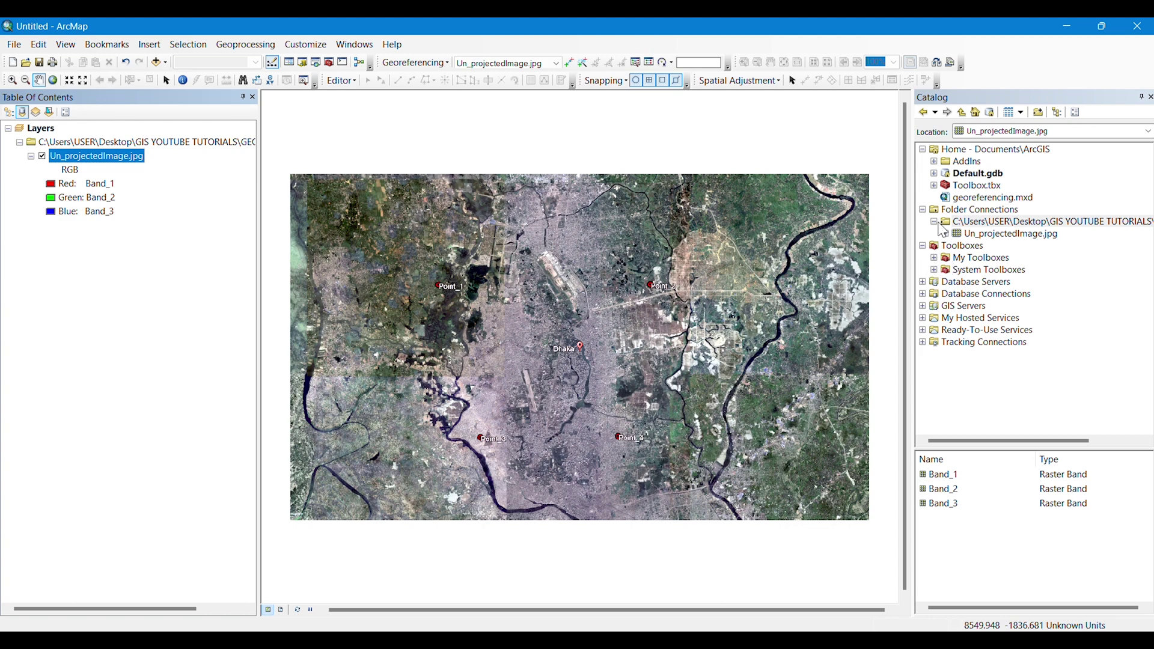
Find and open the KML To Layer tool through the Search pane
left_click(315, 62)
left_click(958, 146)
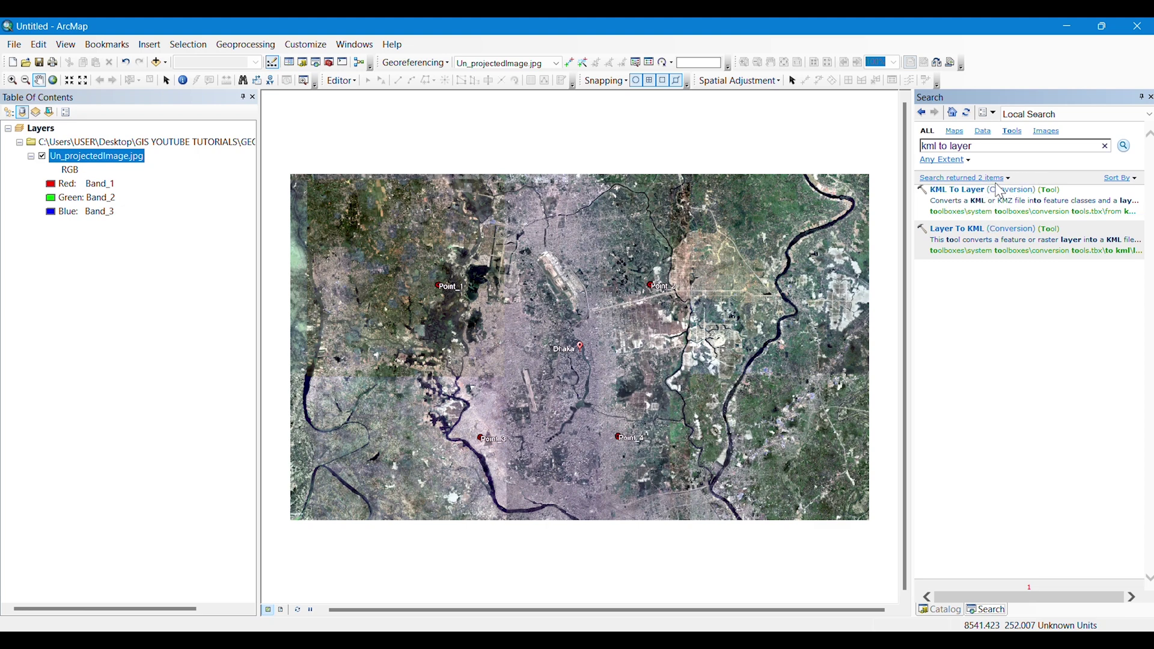
left_click(975, 195)
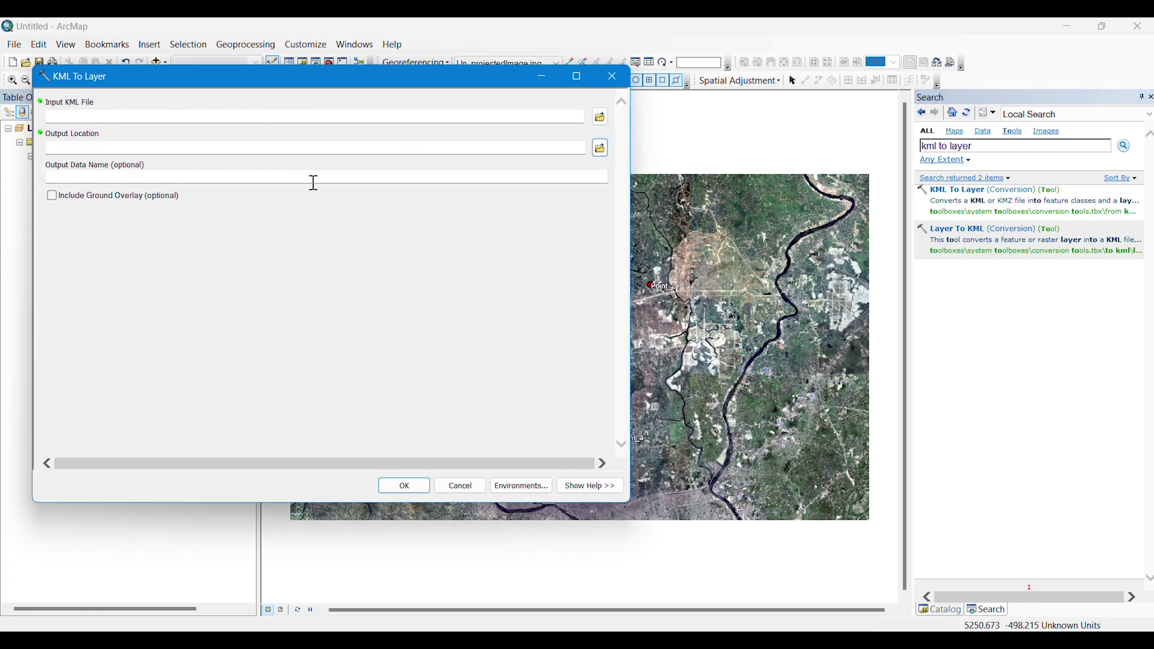
Use Desktop\GIS YOUTUBE TUTORIALS\GEOREFERENCING\Points.kmz as input KML and run with default output
left_click(600, 119)
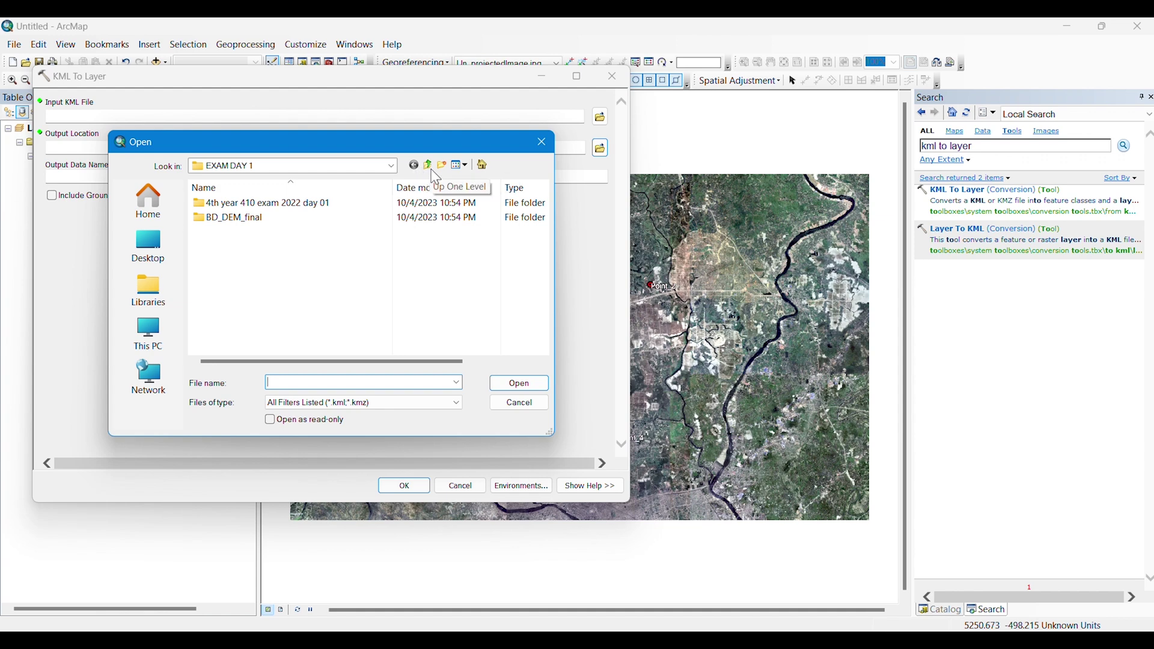
left_click(155, 261)
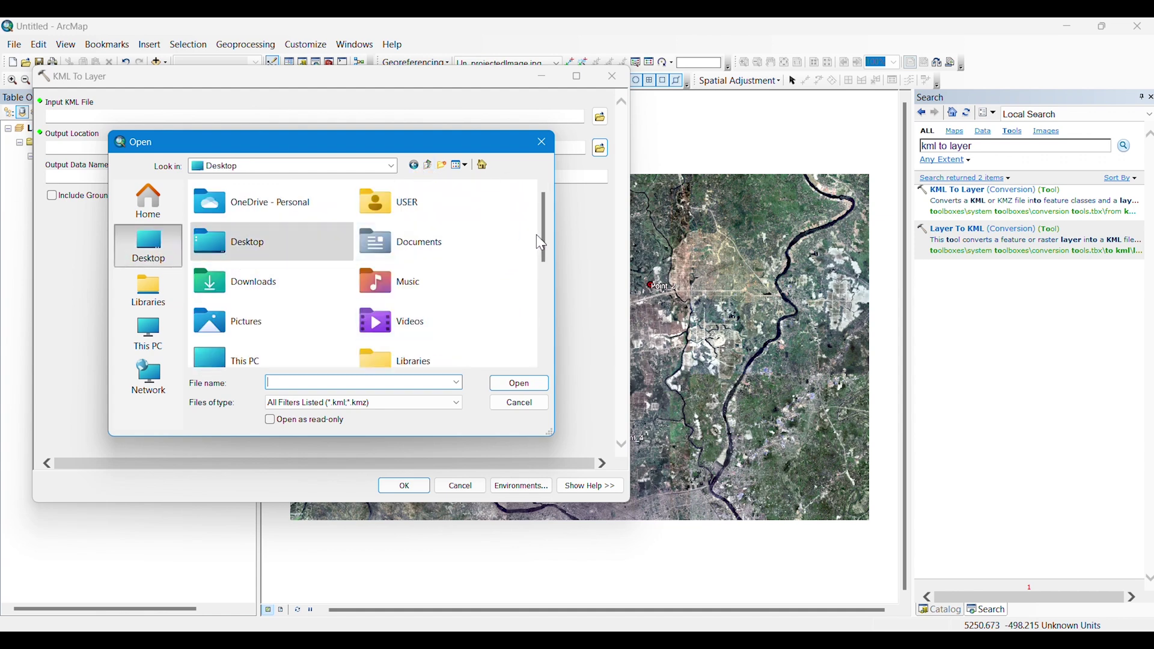
left_click_drag(536, 234, 520, 309)
double_click(445, 263)
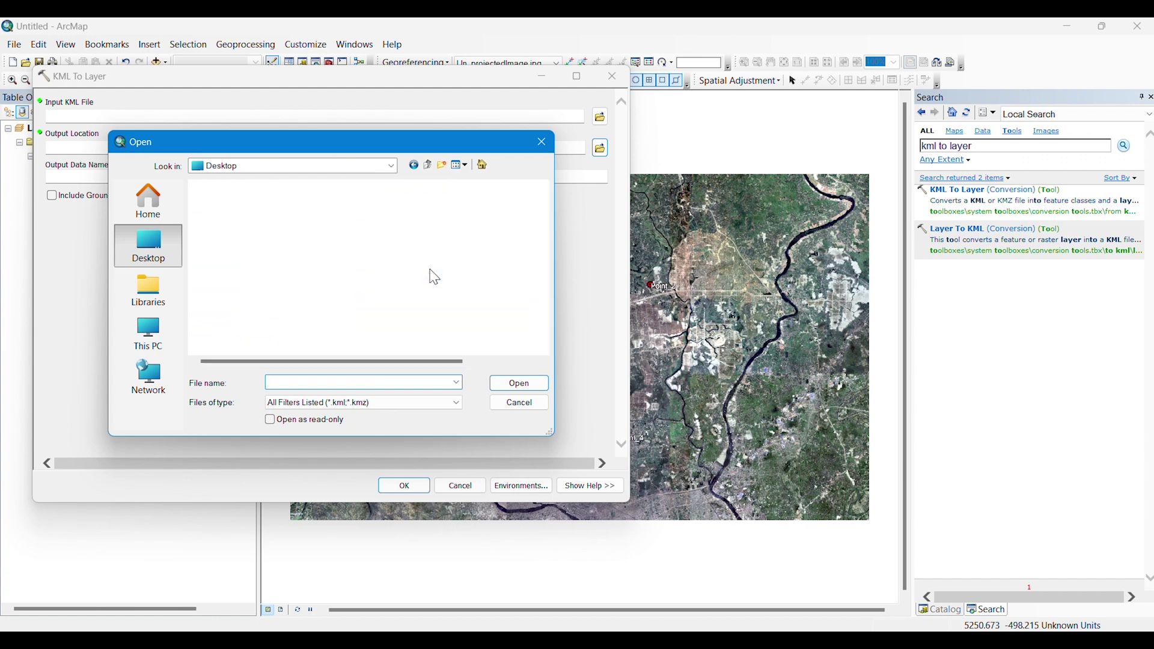
double_click(248, 217)
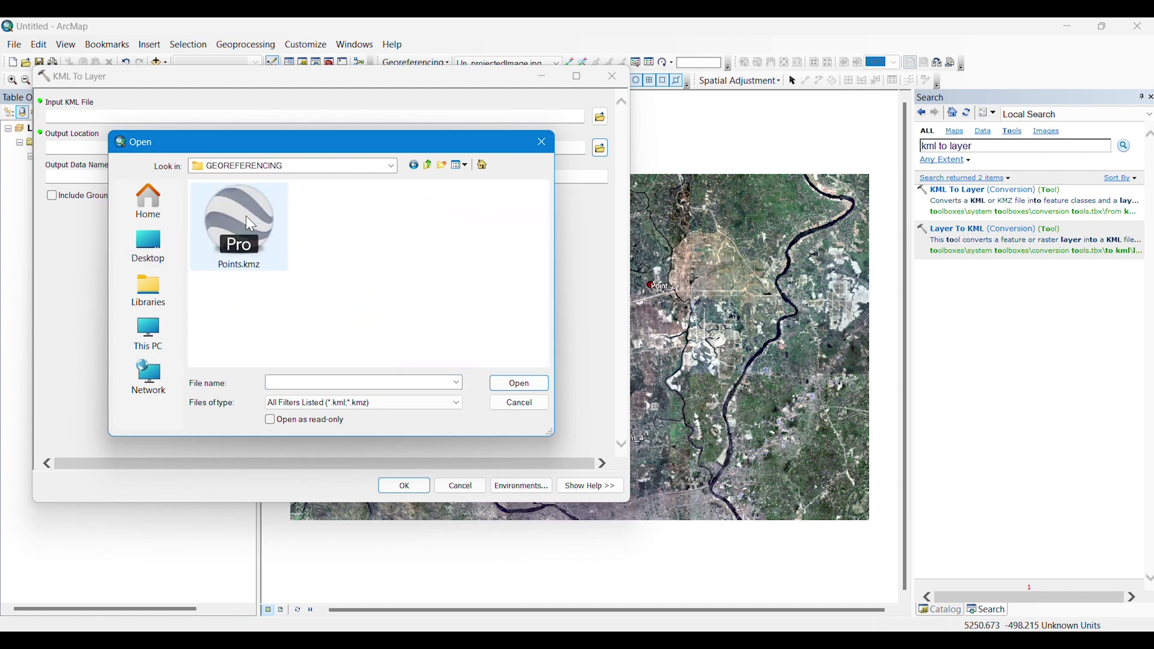
left_click(248, 219)
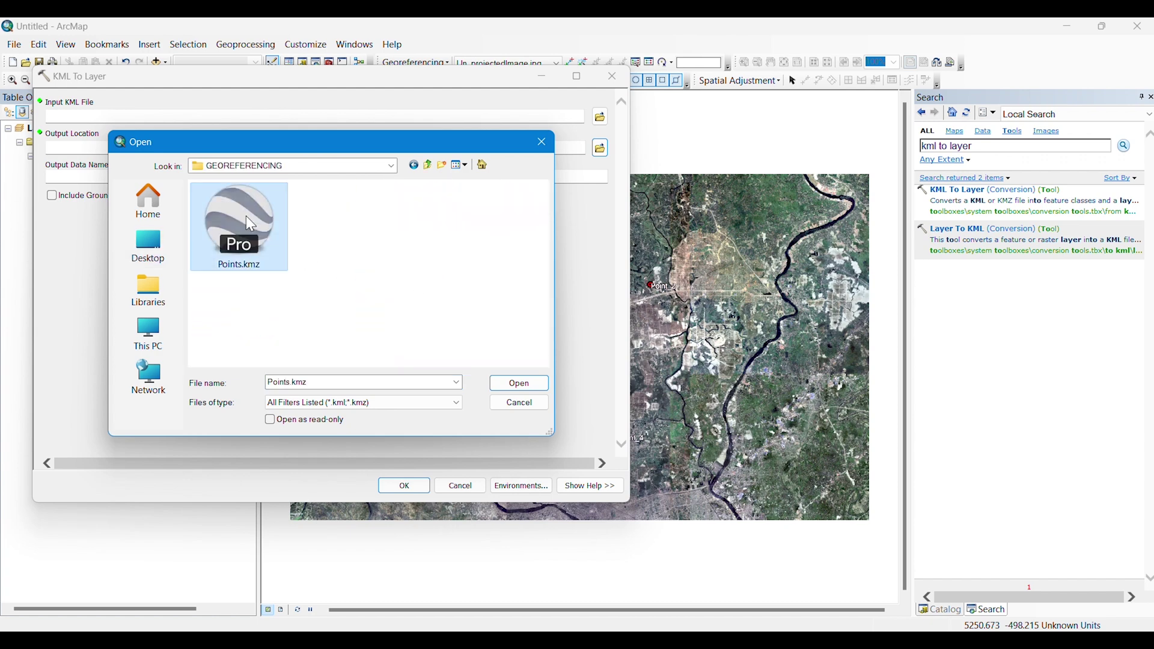
left_click(522, 389)
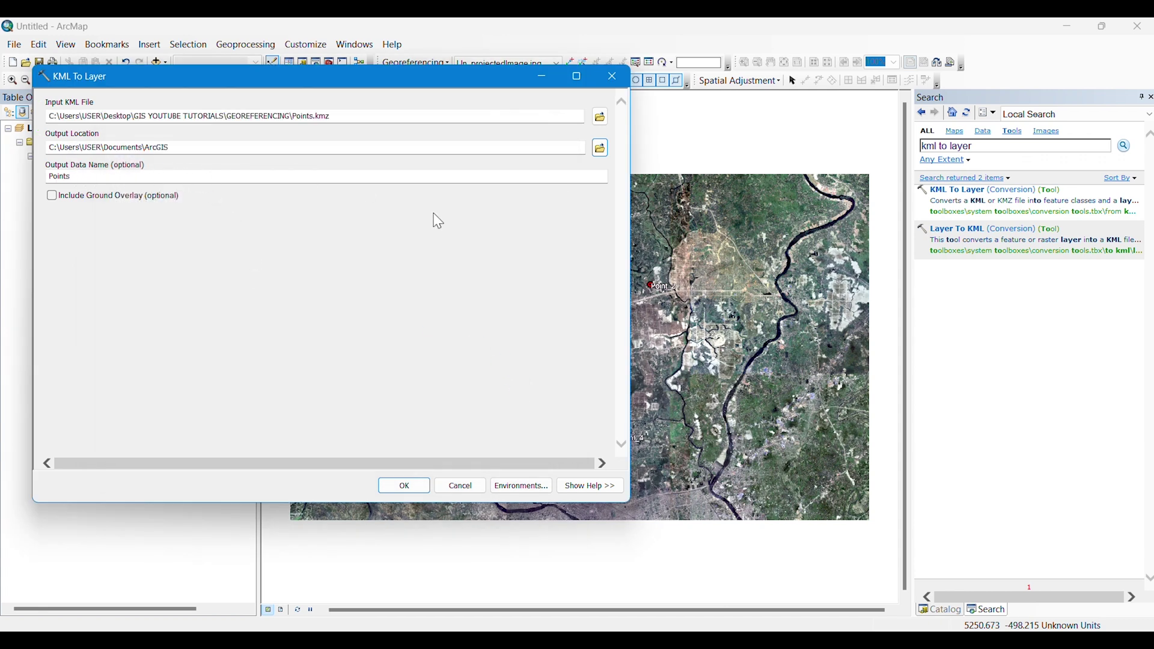
left_click(404, 486)
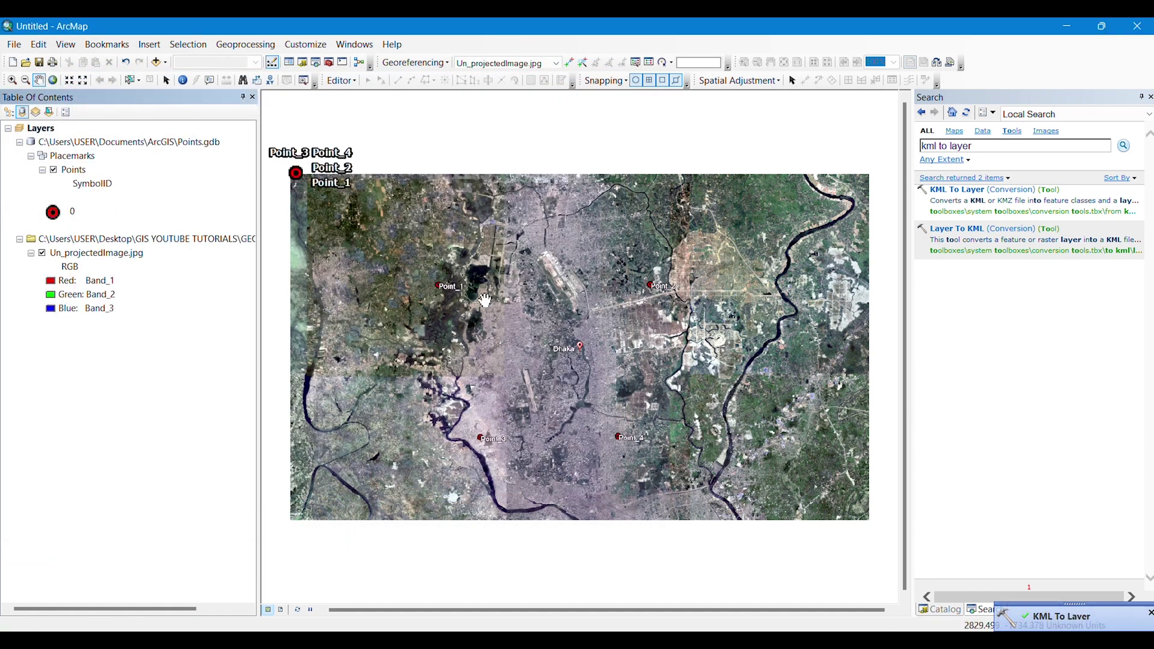
Zoom to the Points layer's four markers and turn on the Georeferencing toolbar
right_click(81, 172)
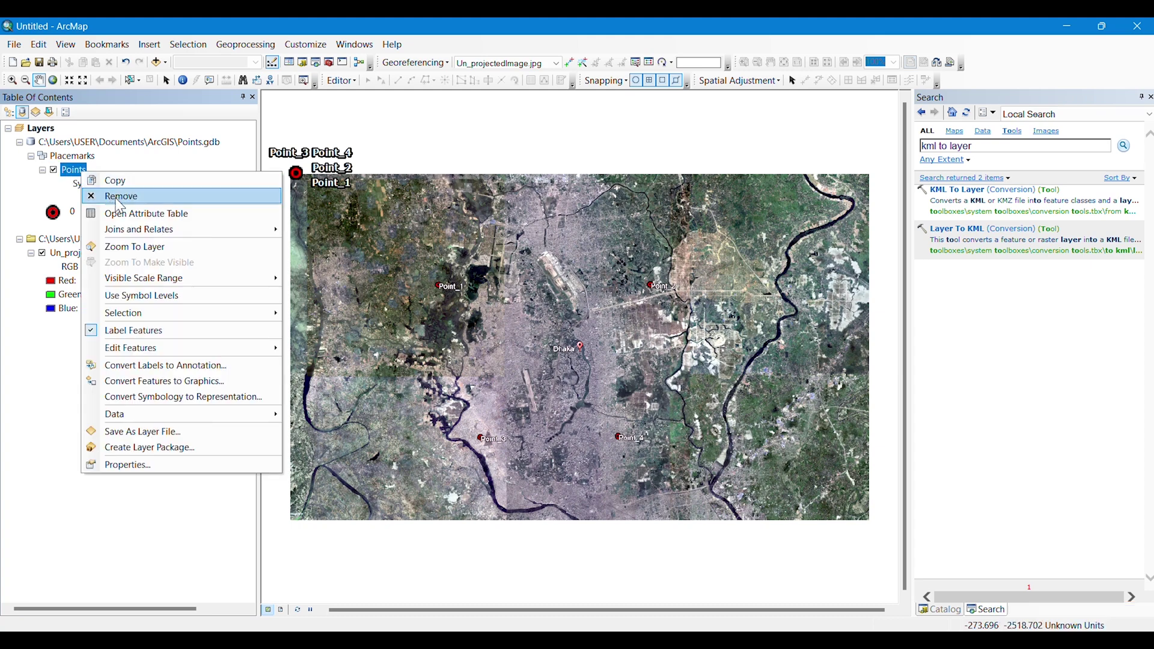
left_click(134, 247)
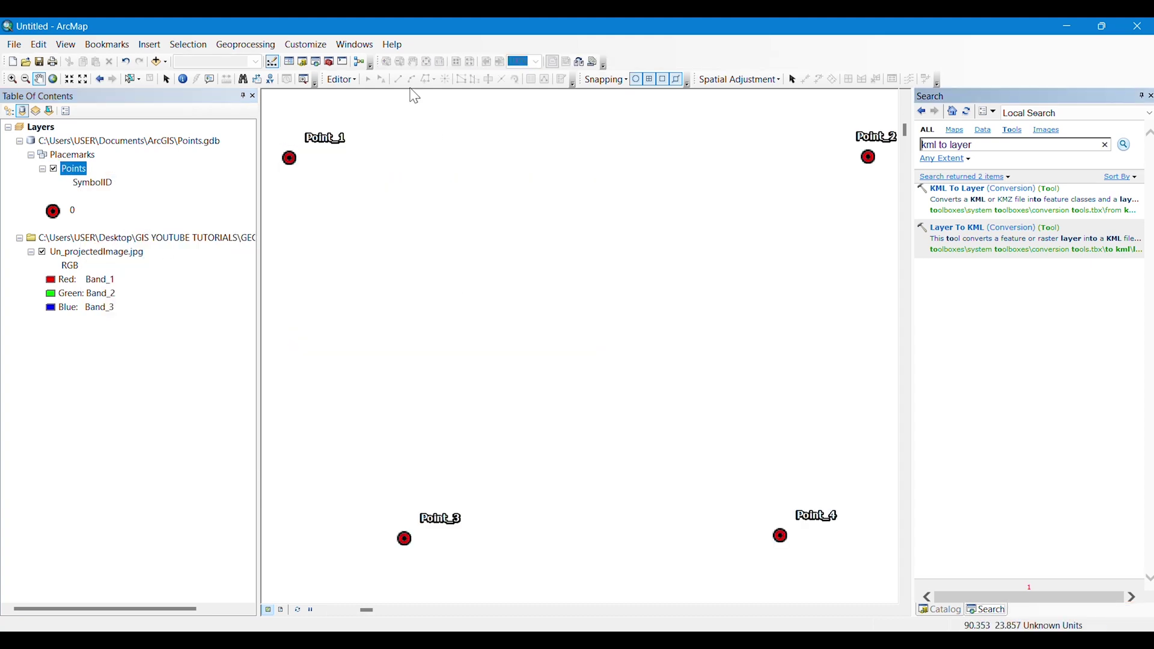
left_click(306, 44)
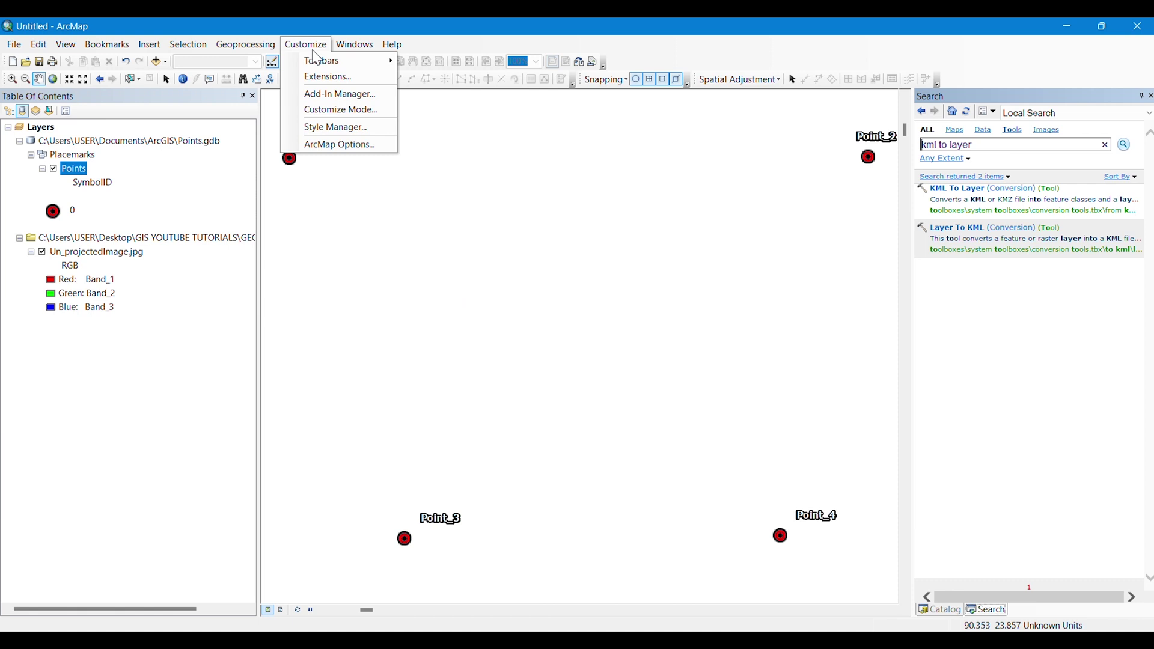
mouse_move(322, 61)
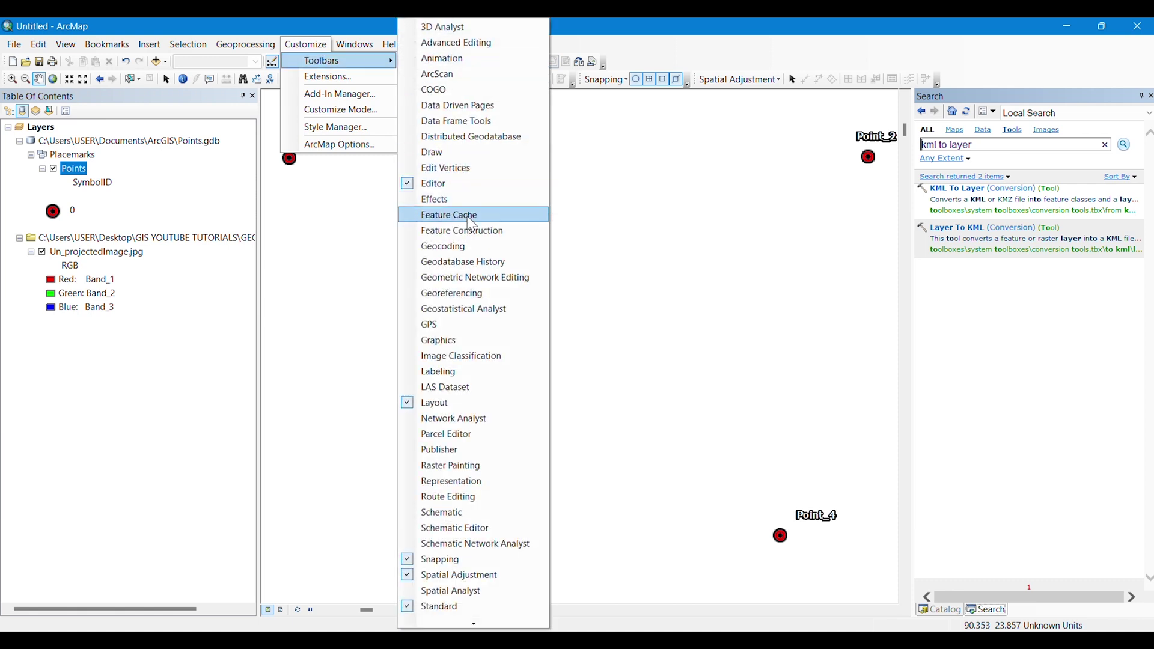
left_click(457, 293)
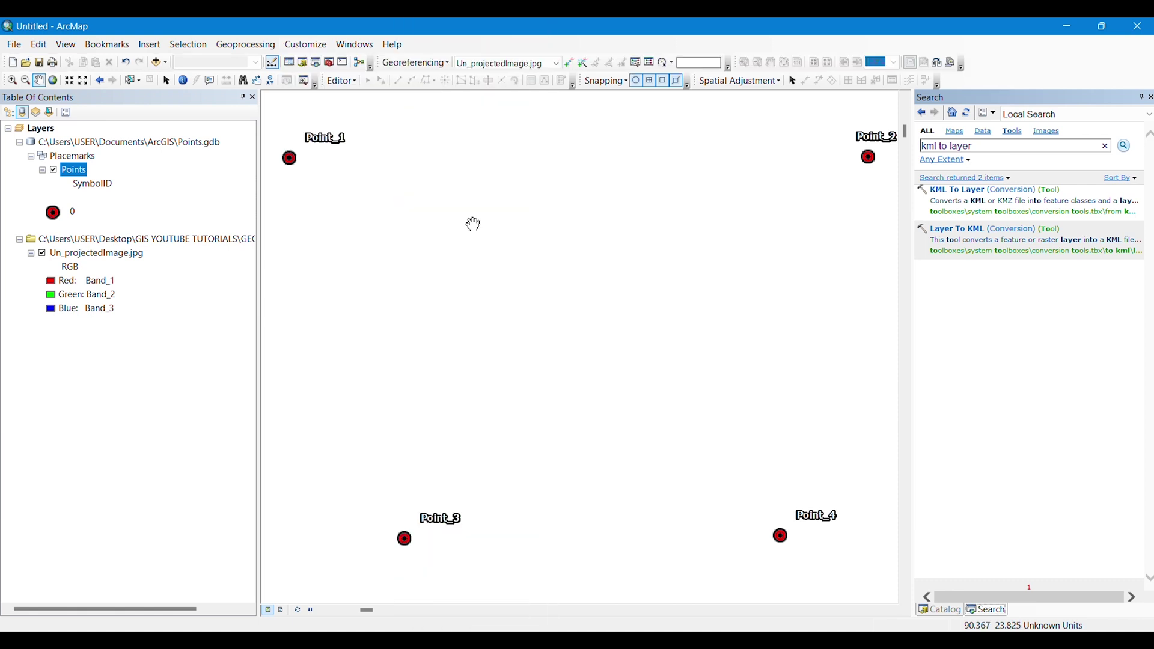
Apply Fit To Display so the Dhaka image sits among the four points, and tidy the toolbars
left_click(448, 63)
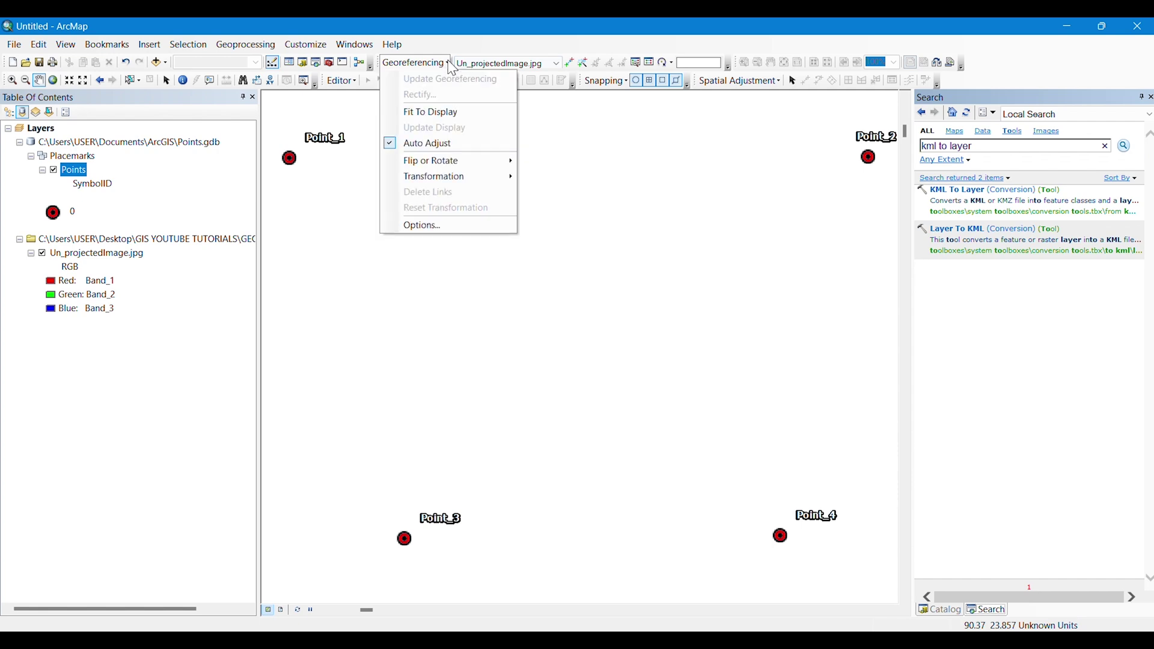
left_click(434, 112)
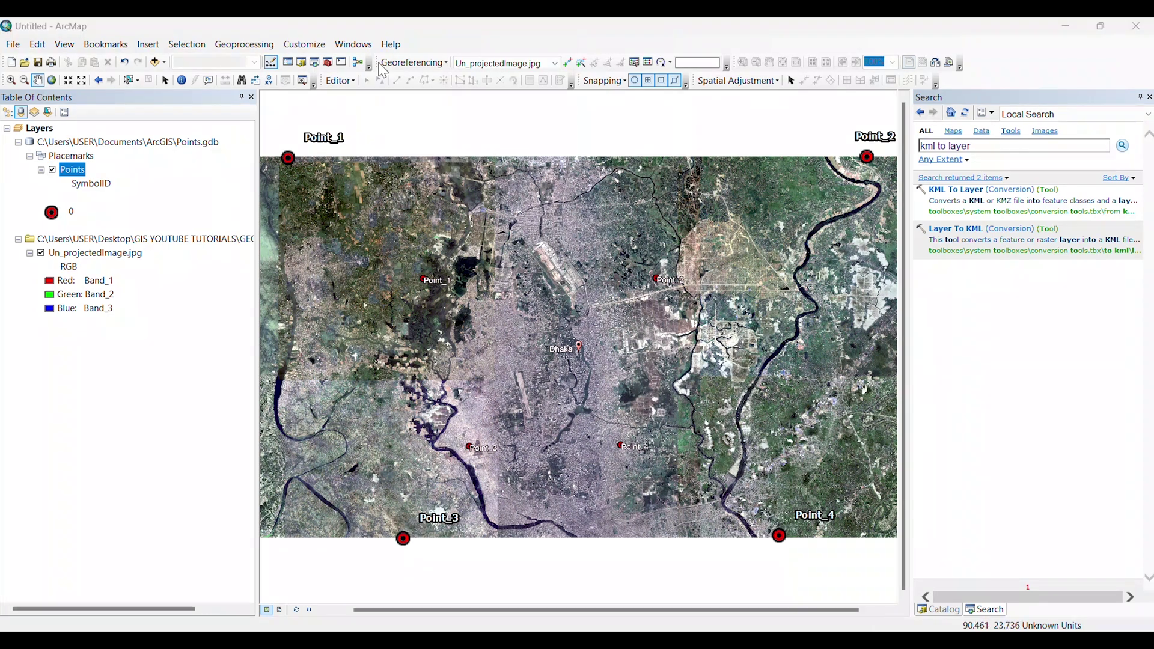
left_click_drag(378, 63, 540, 62)
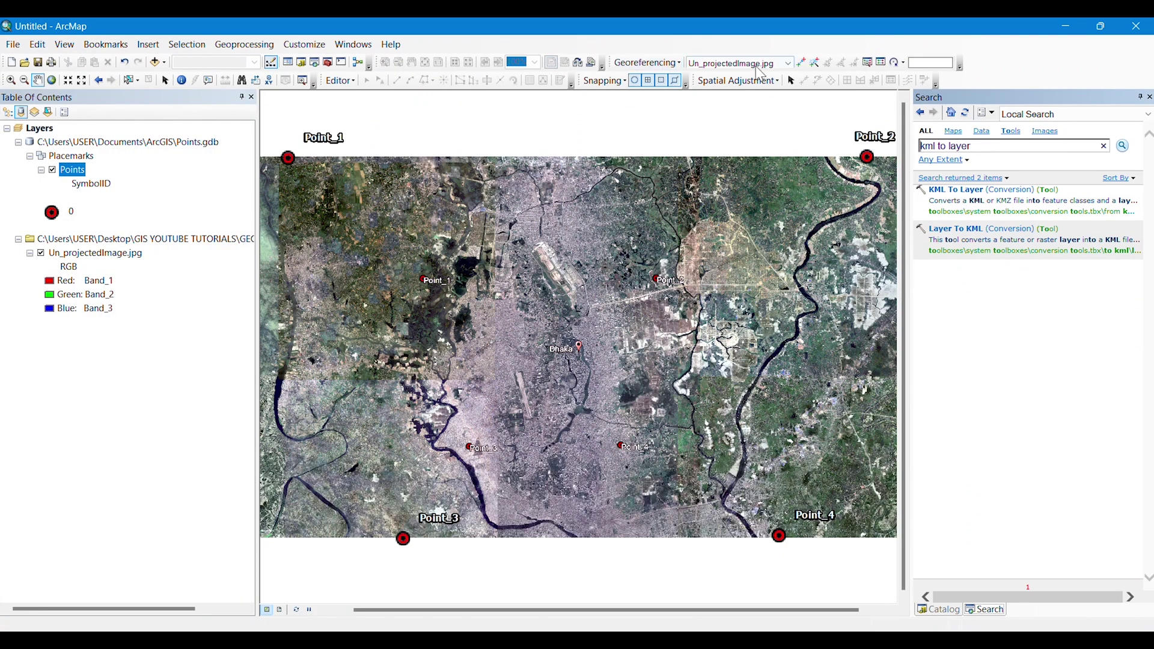
With Add Control Points, create link 1 from the image location to the Point_1 marker
left_click(801, 63)
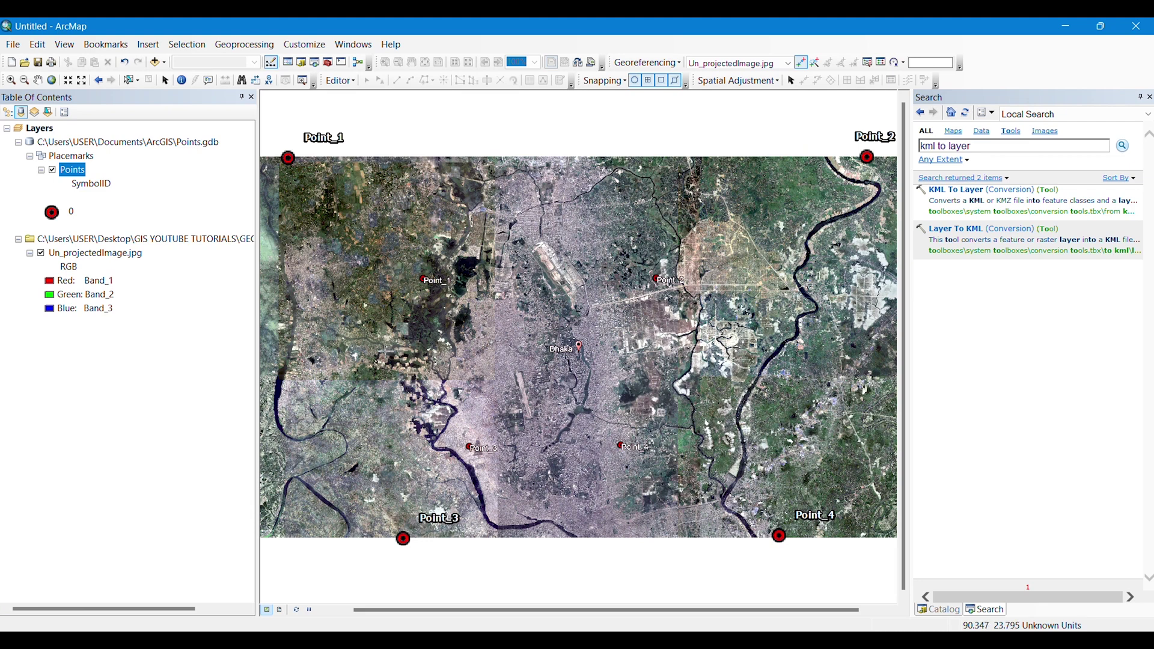
scroll(420, 279, "up", 3)
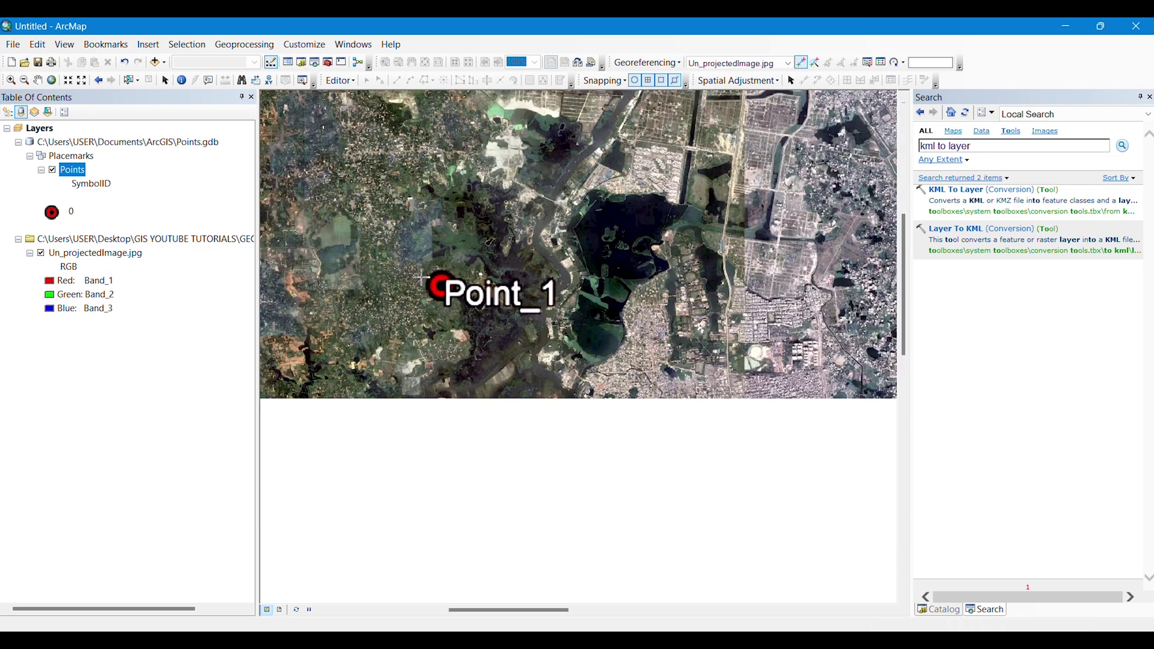
scroll(433, 283, "up", 2)
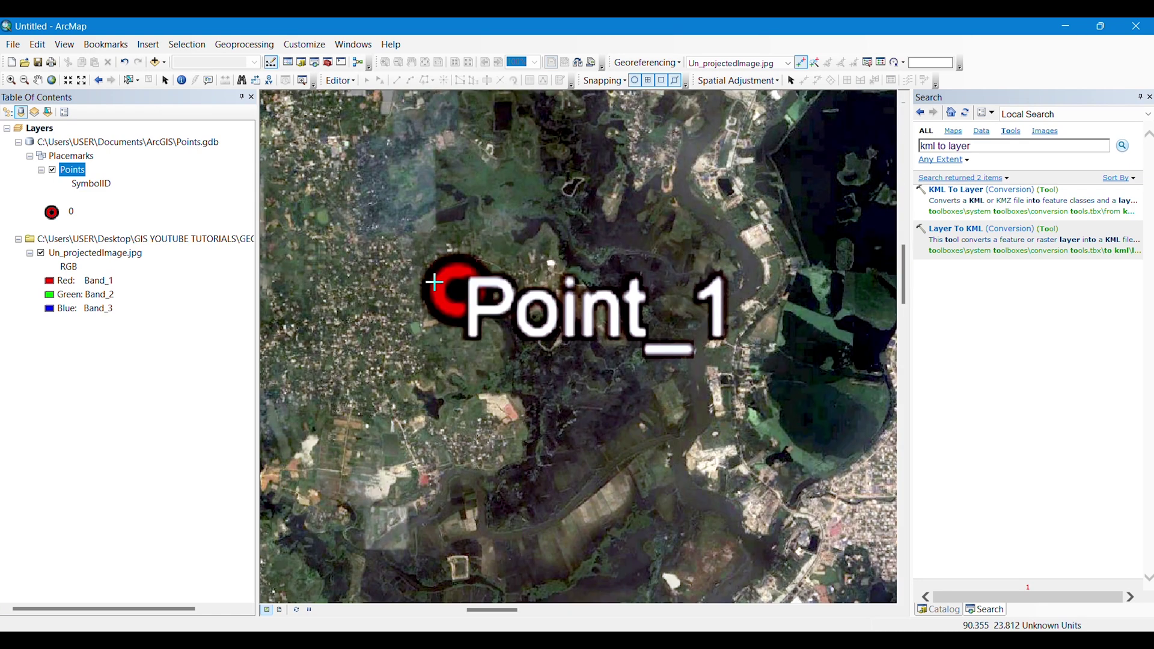
scroll(444, 272, "up", 3)
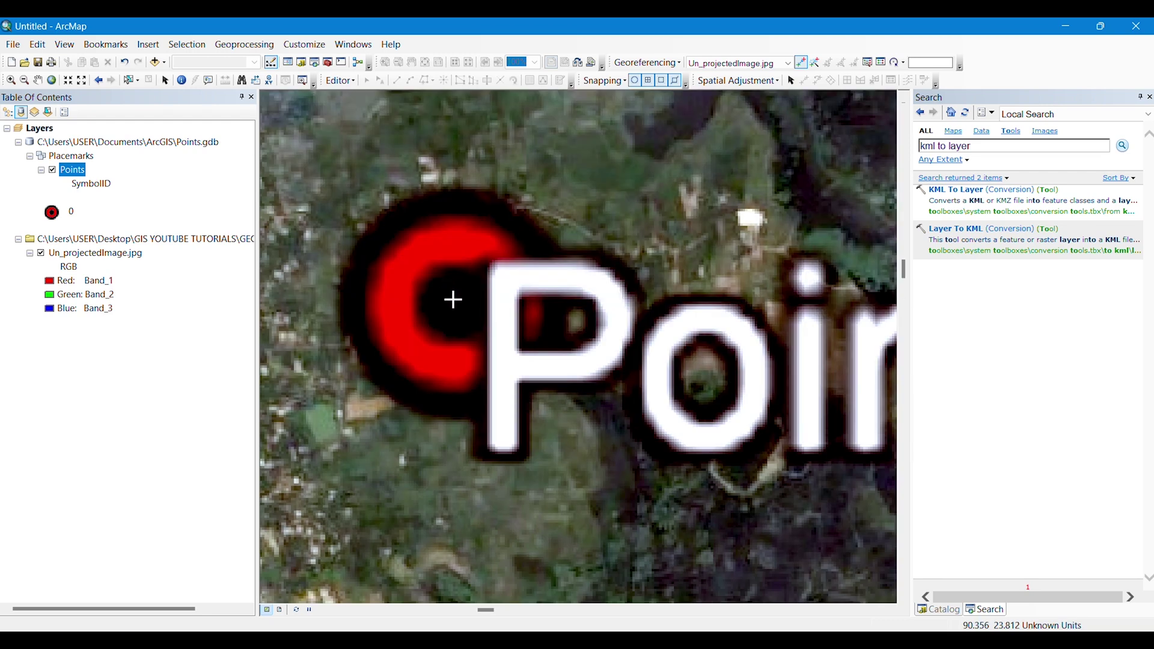
left_click(451, 301)
scroll(369, 239, "up", 6)
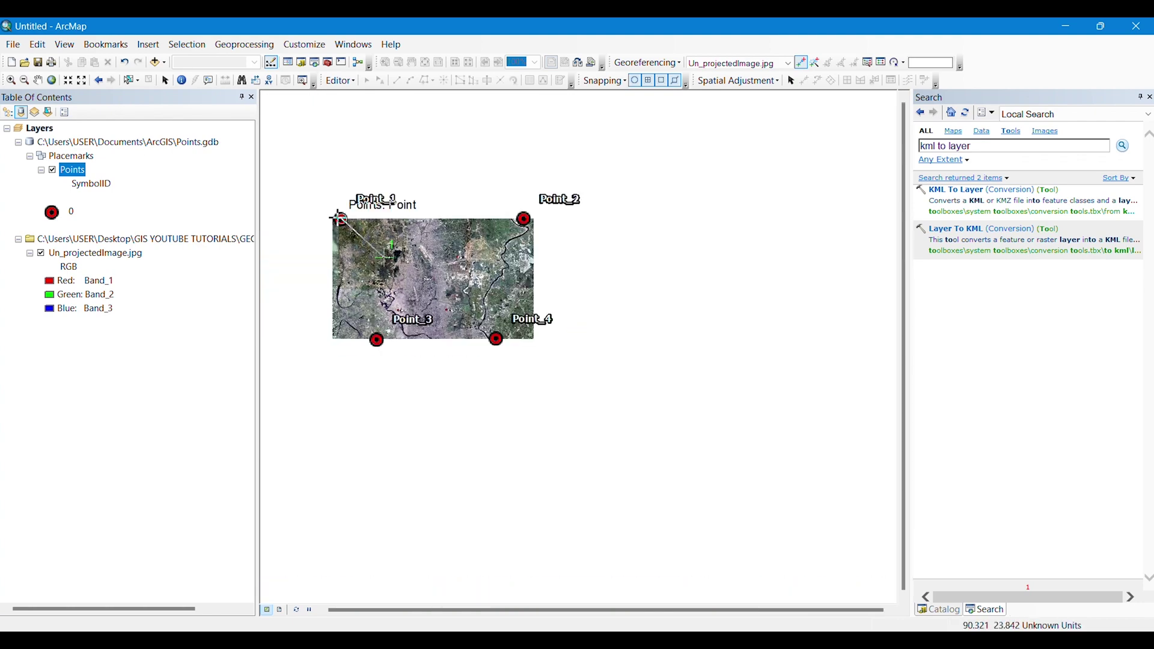
scroll(337, 218, "down", 2)
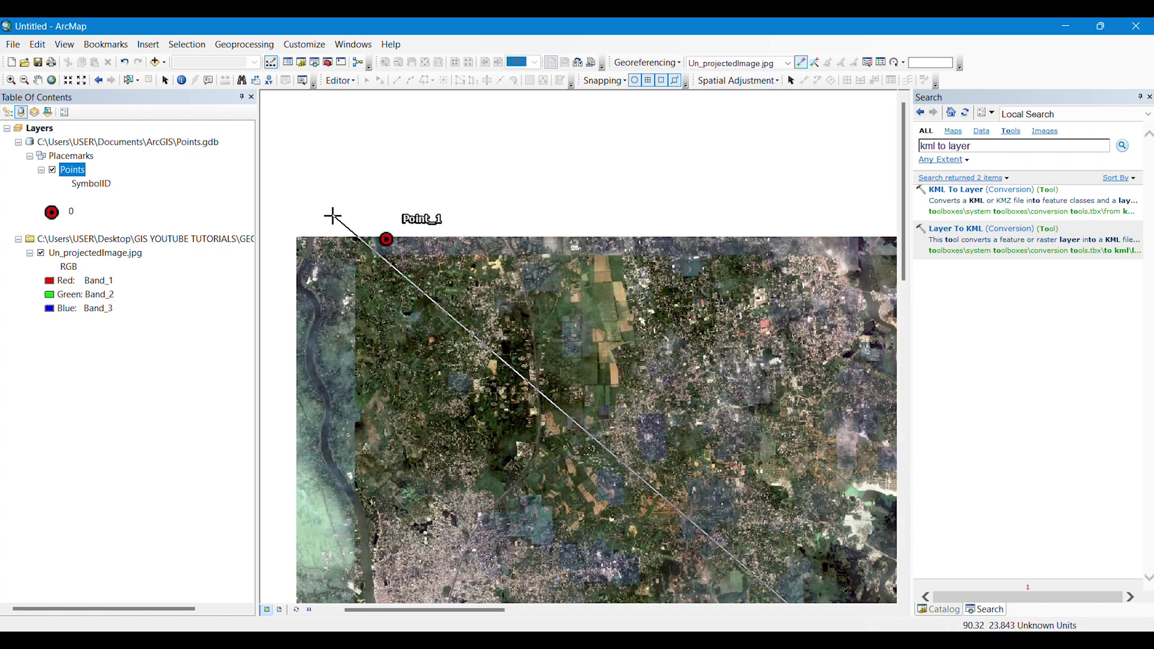
scroll(386, 238, "down", 1)
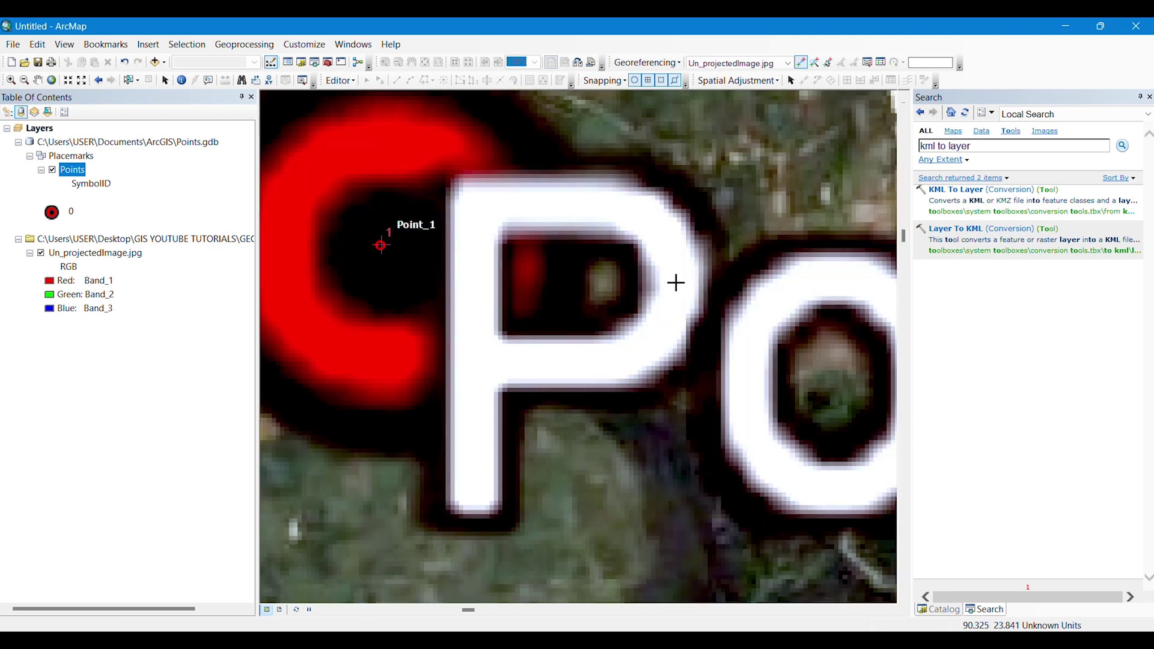
scroll(686, 283, "up", 5)
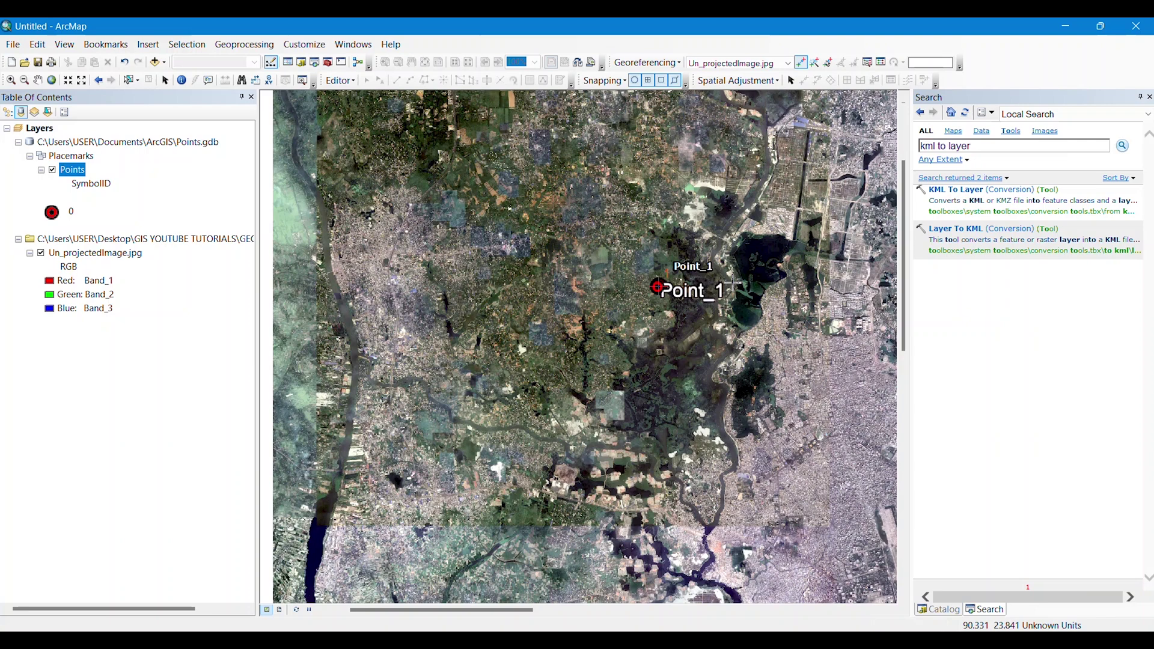
scroll(773, 283, "up", 3)
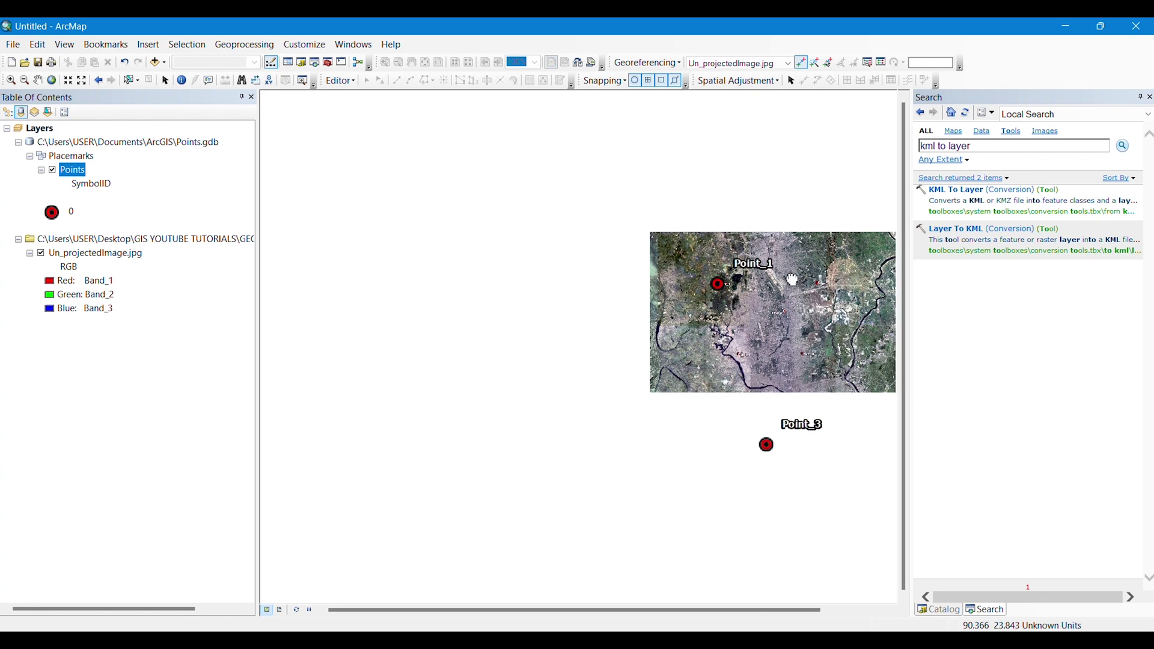
Pan and zoom to the second spot and create link 2 onto the Point_2 marker
left_click_drag(718, 283, 572, 324)
scroll(667, 318, "down", 3)
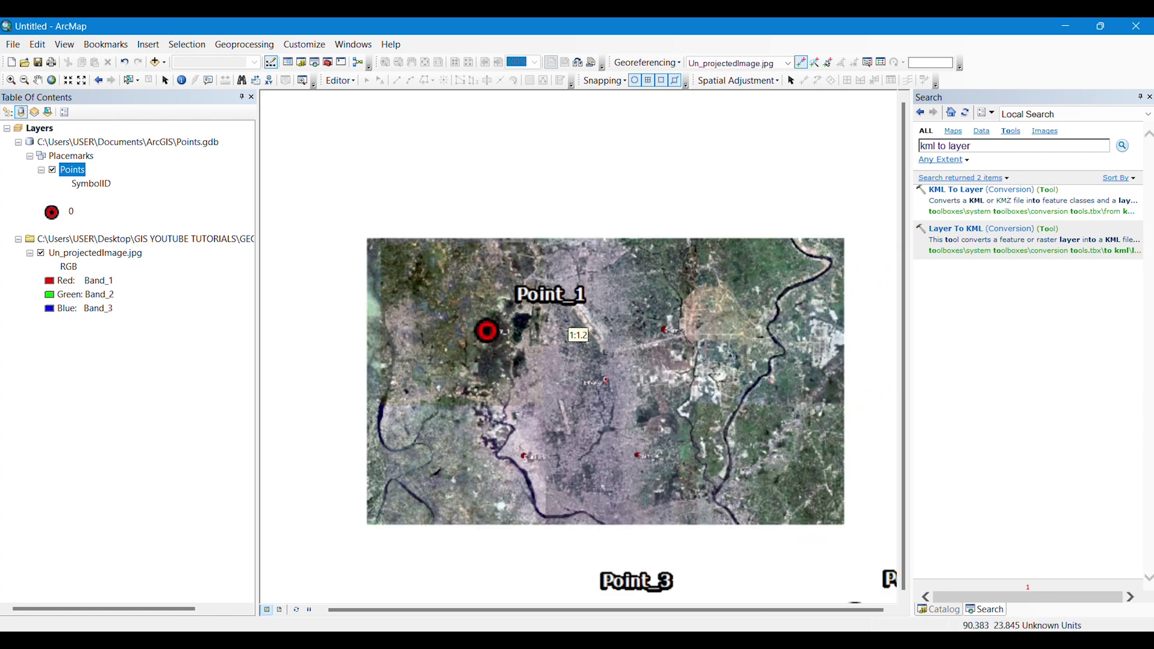
scroll(652, 348, "down", 3)
scroll(651, 345, "down", 3)
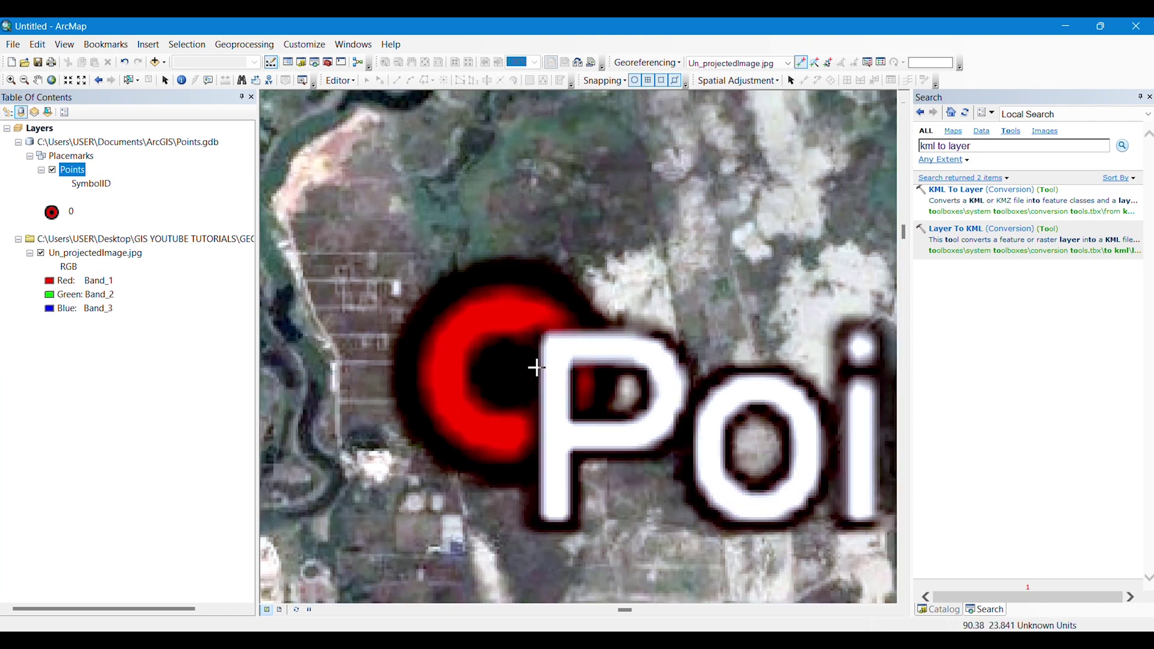
scroll(536, 366, "down", 2)
left_click(503, 368)
scroll(778, 283, "up", 5)
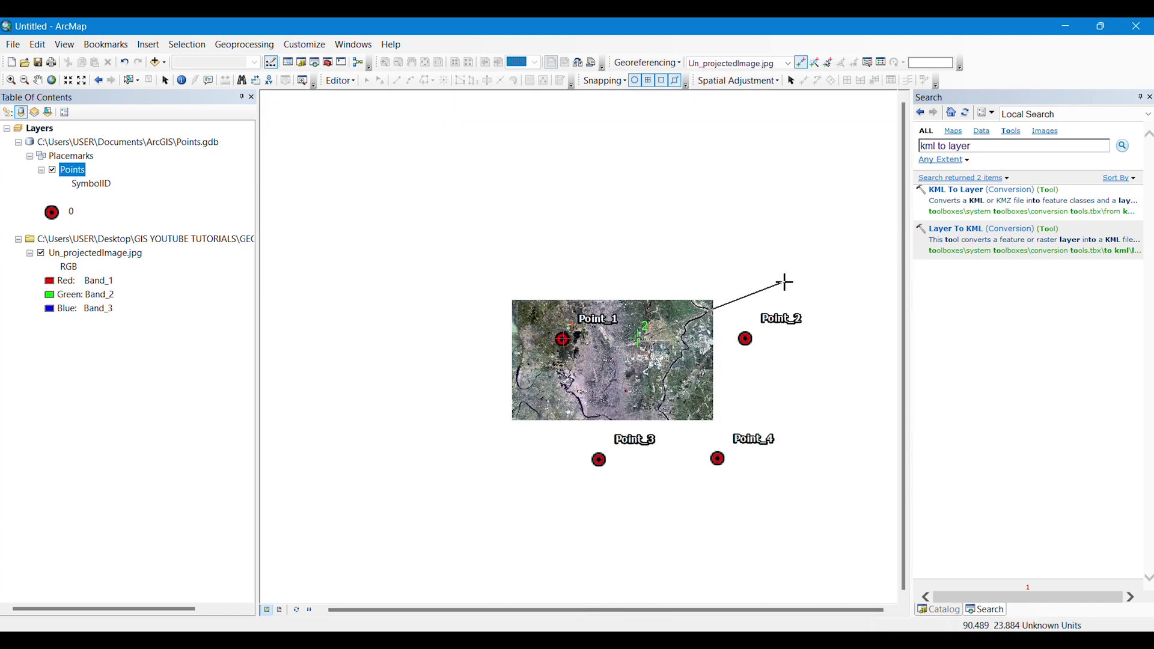
scroll(742, 335, "down", 3)
scroll(758, 339, "down", 3)
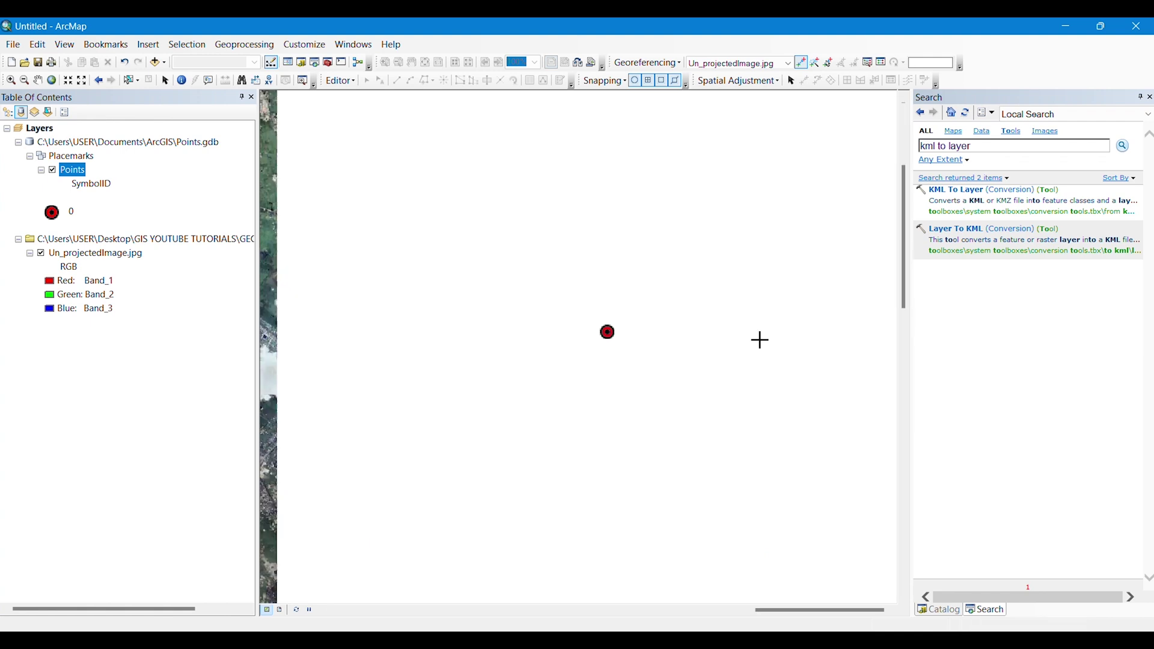
left_click(607, 332)
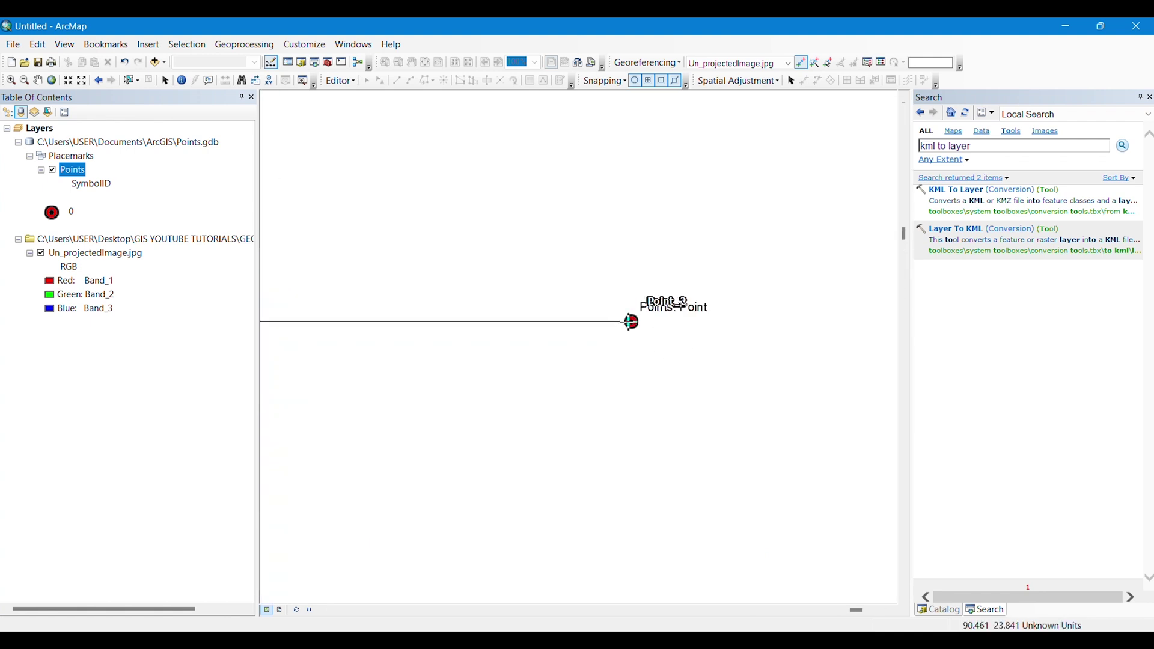
left_click(631, 322)
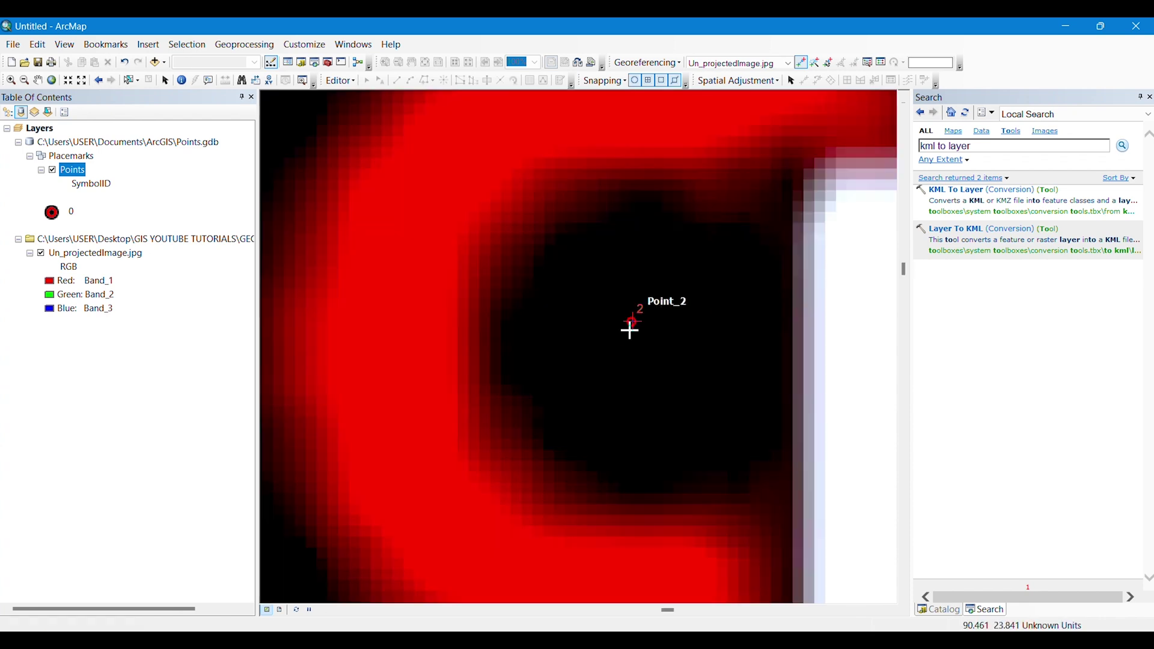
scroll(595, 410, "down", 5)
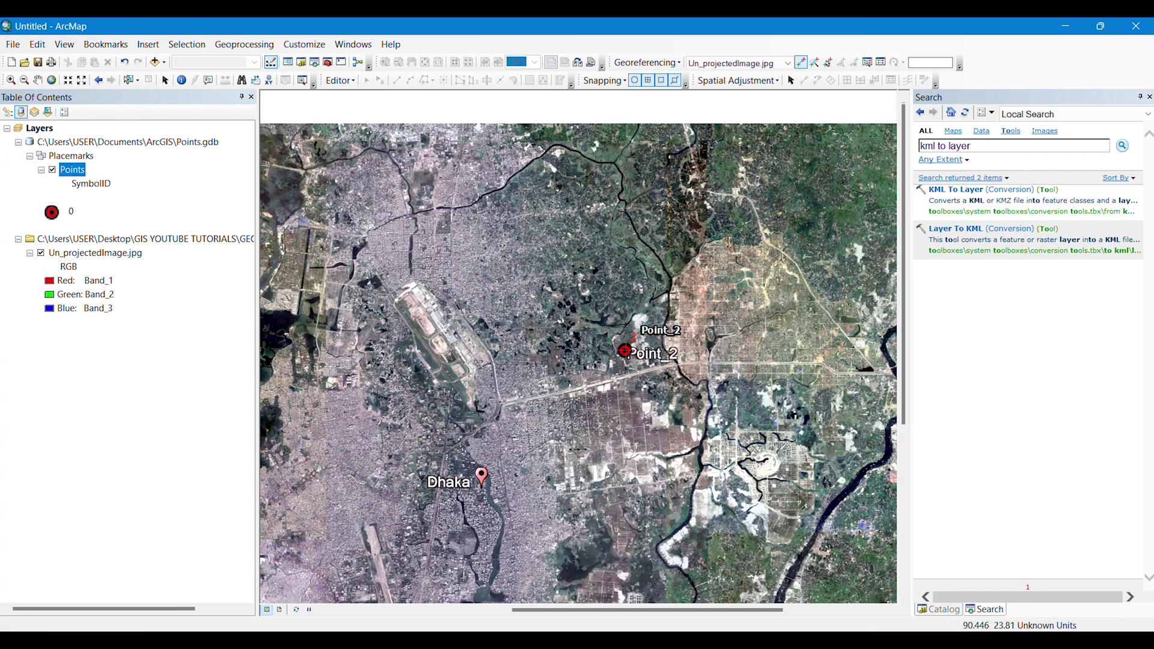
Zoom to each marker and create links 3 and 4 onto Point_3 and Point_4
scroll(441, 283, "down", 1)
scroll(441, 283, "up", 10)
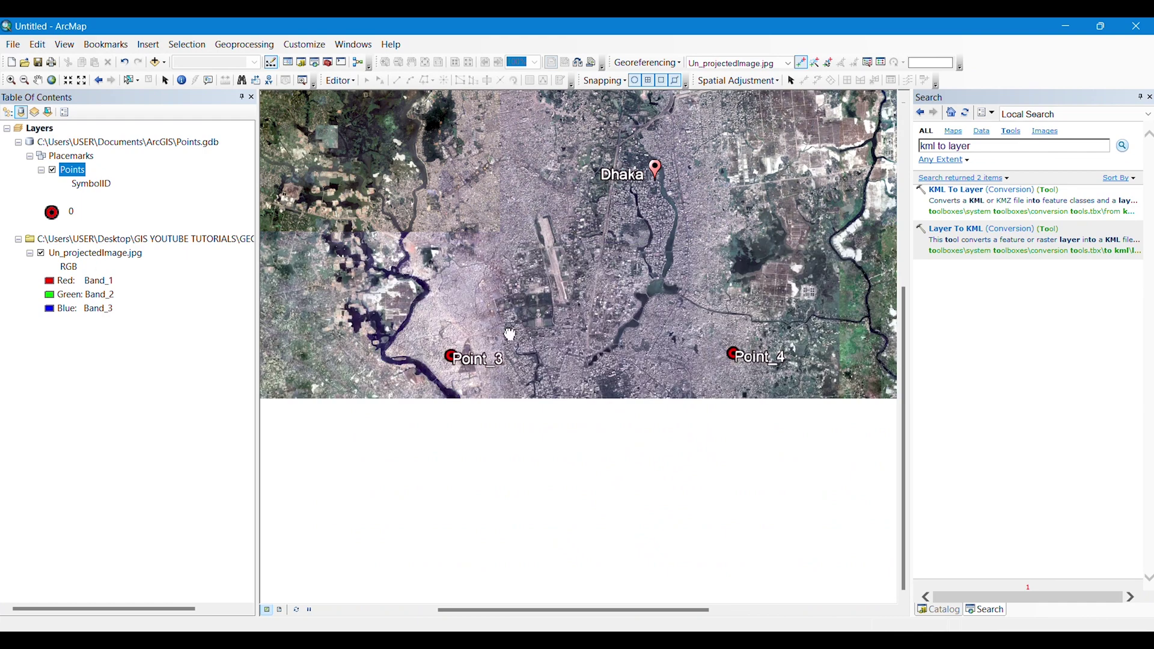
scroll(441, 283, "down", 10)
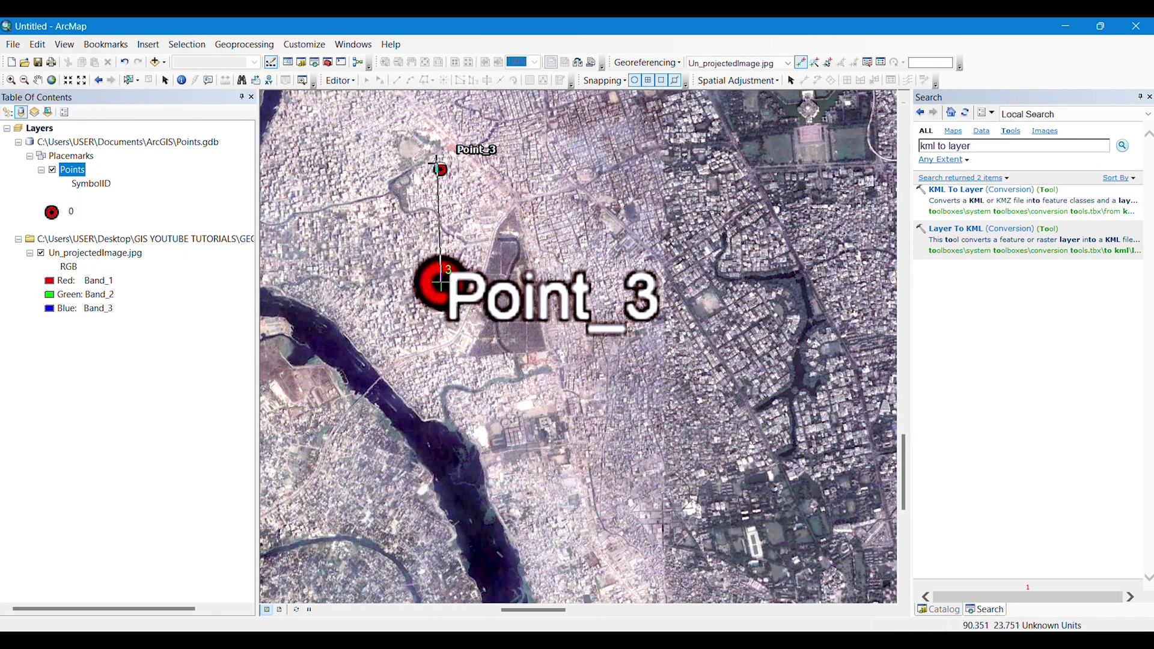
scroll(437, 163, "up", 5)
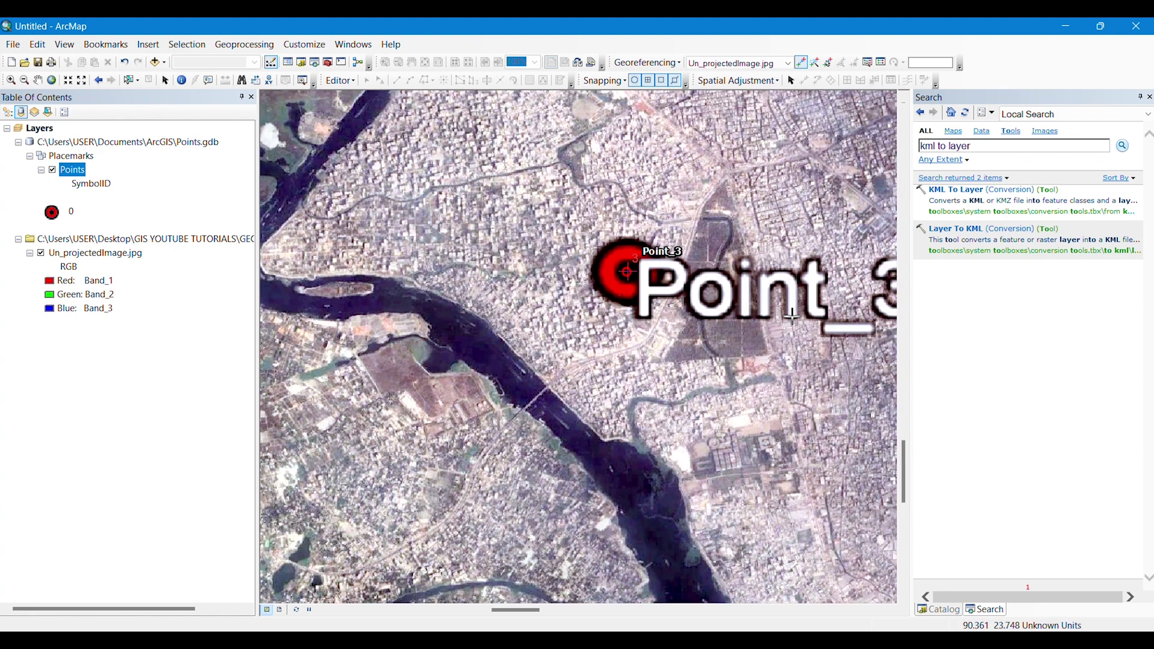
scroll(790, 316, "down", 5)
key("Right")
key("Right")
key("Right")
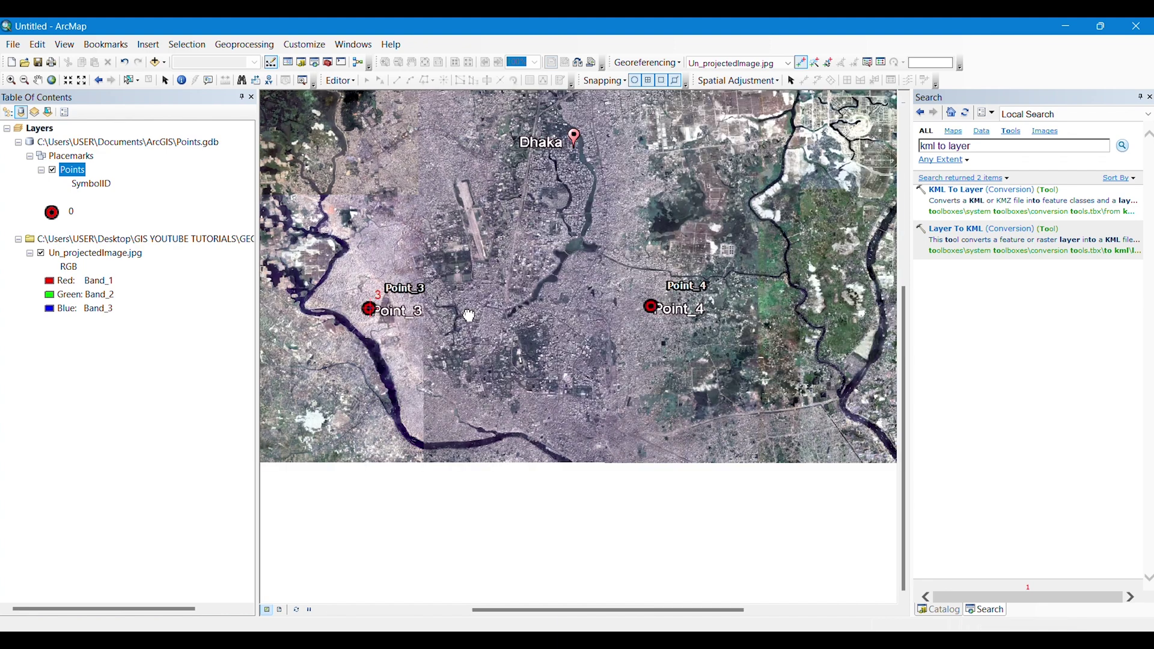
scroll(661, 307, "up", 8)
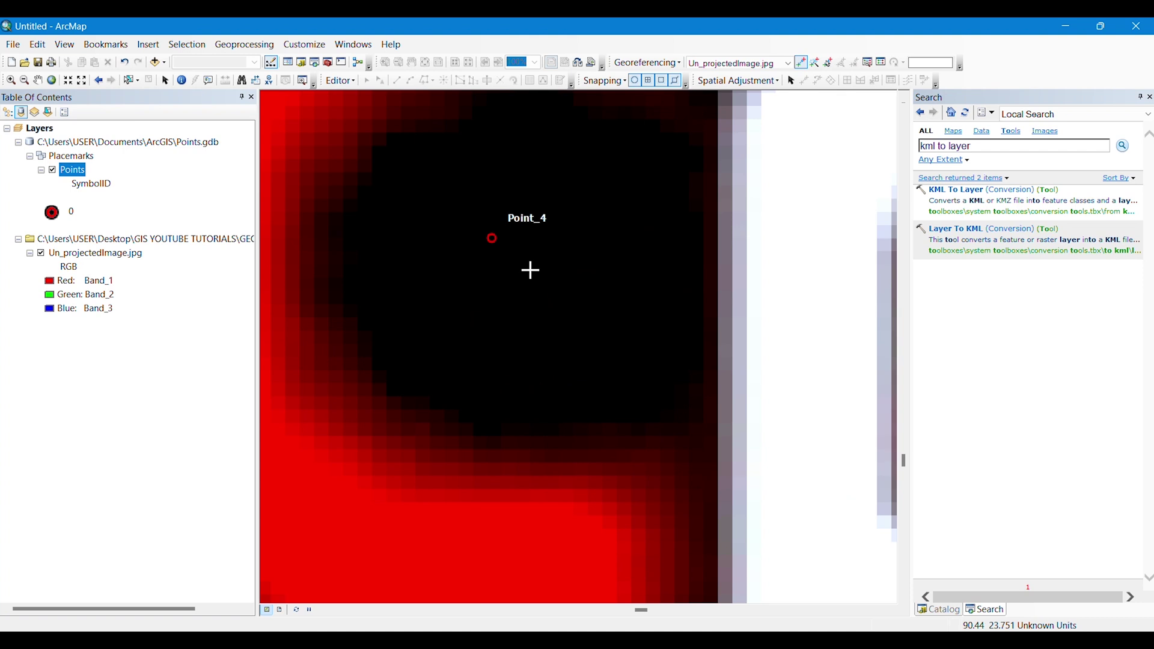
left_click(525, 257)
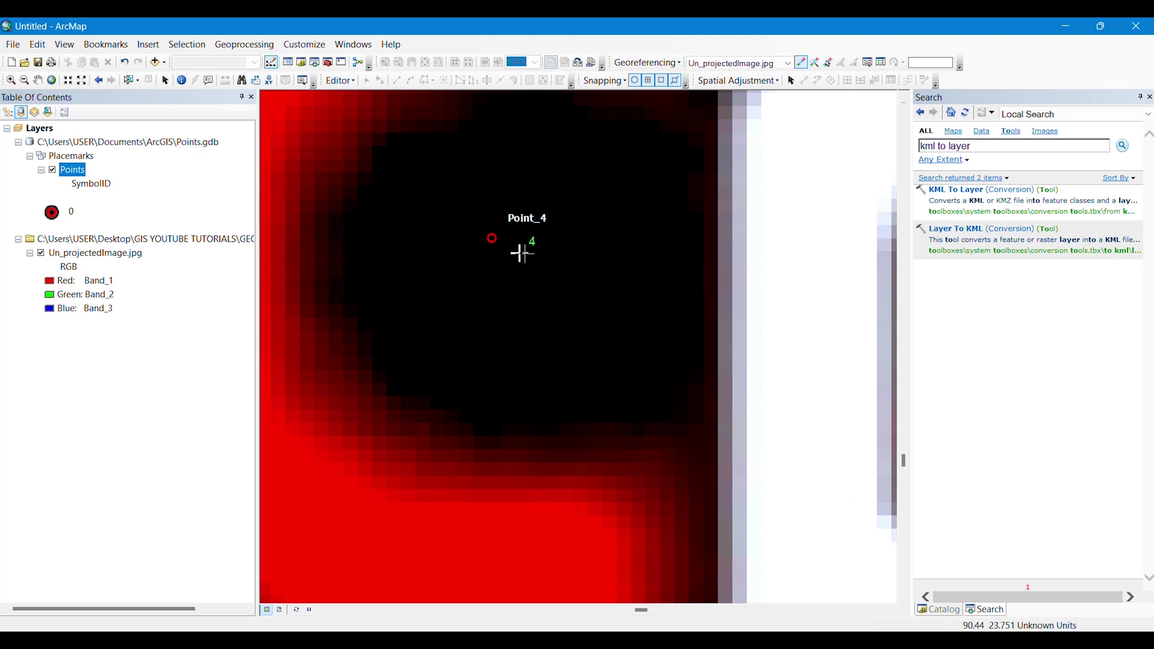
left_click(492, 238)
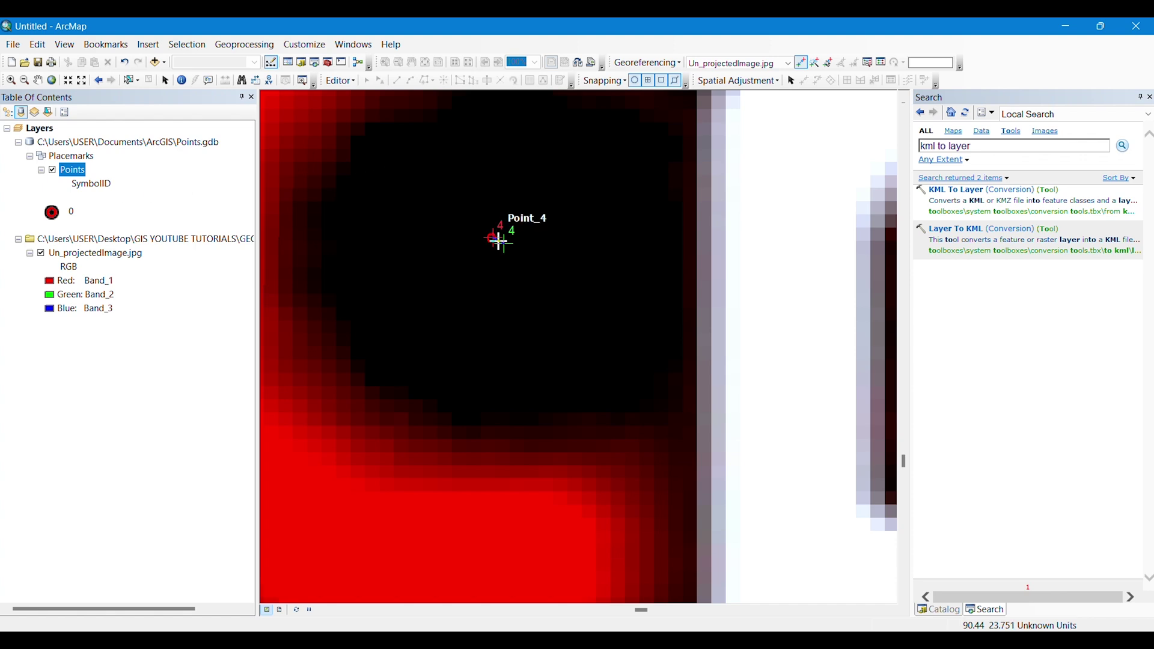
Save the four-link warp via Update Georeferencing and clear the old tool search text
scroll(460, 241, "up", 5)
scroll(491, 241, "up", 5)
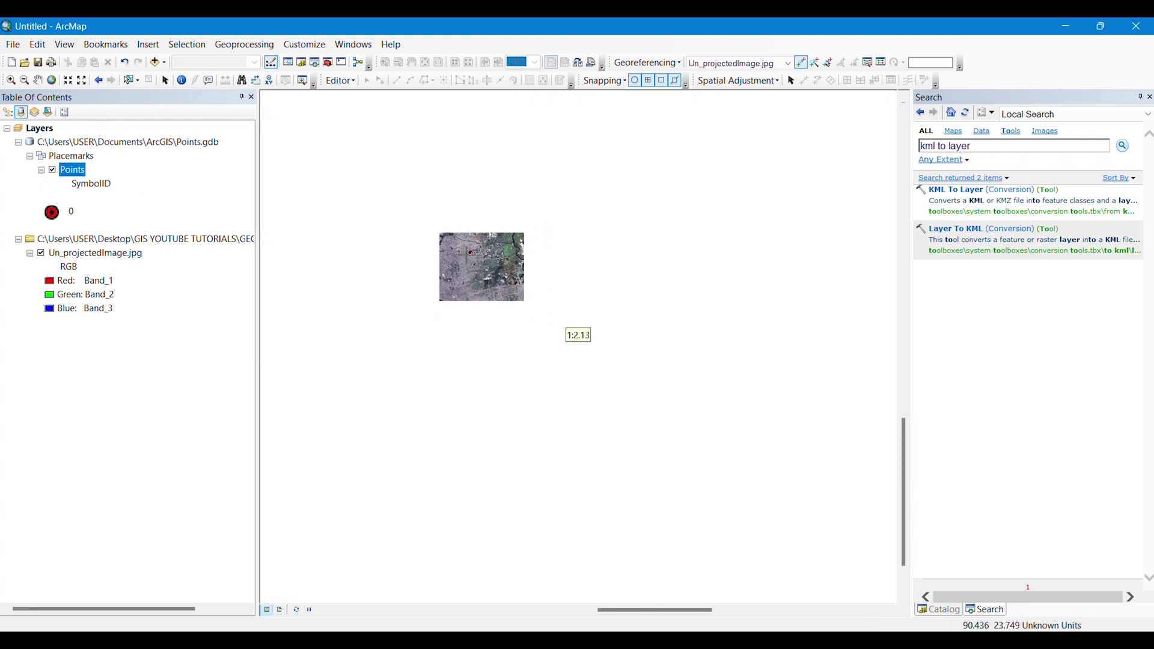
scroll(399, 228, "down", 3)
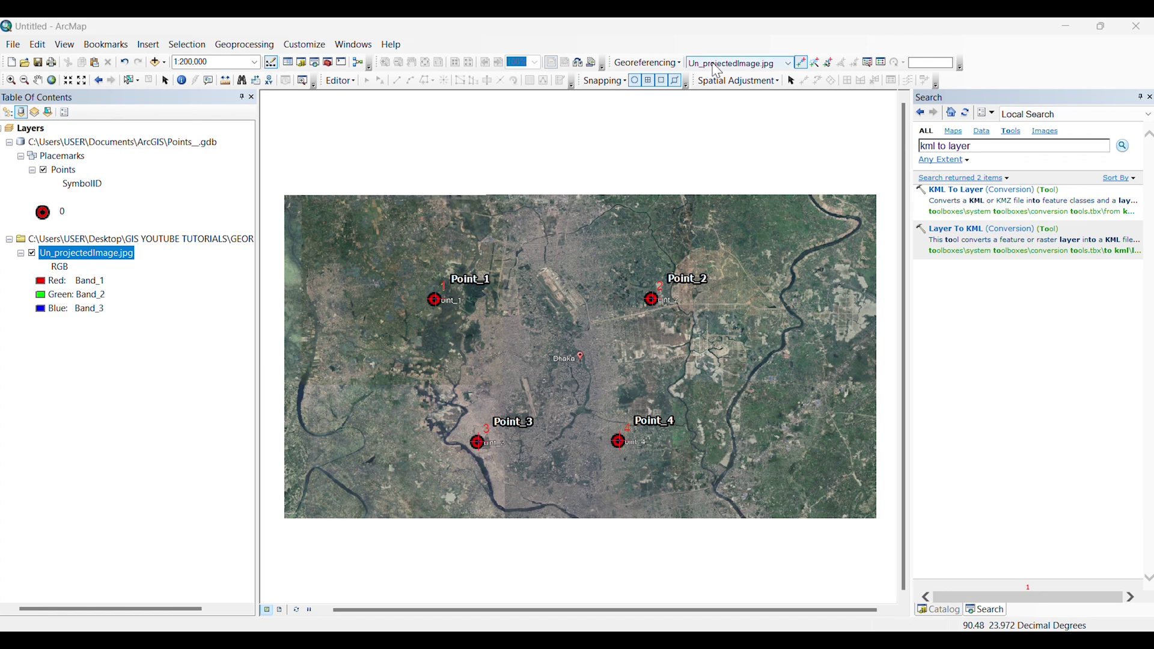
left_click(672, 65)
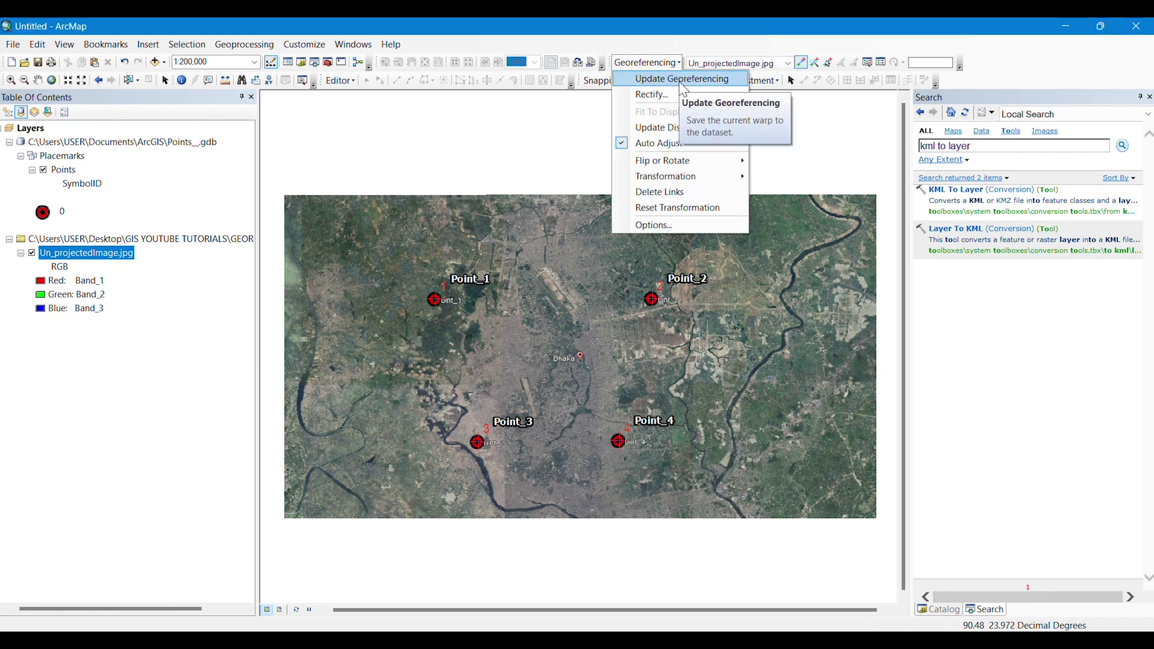
left_click(682, 83)
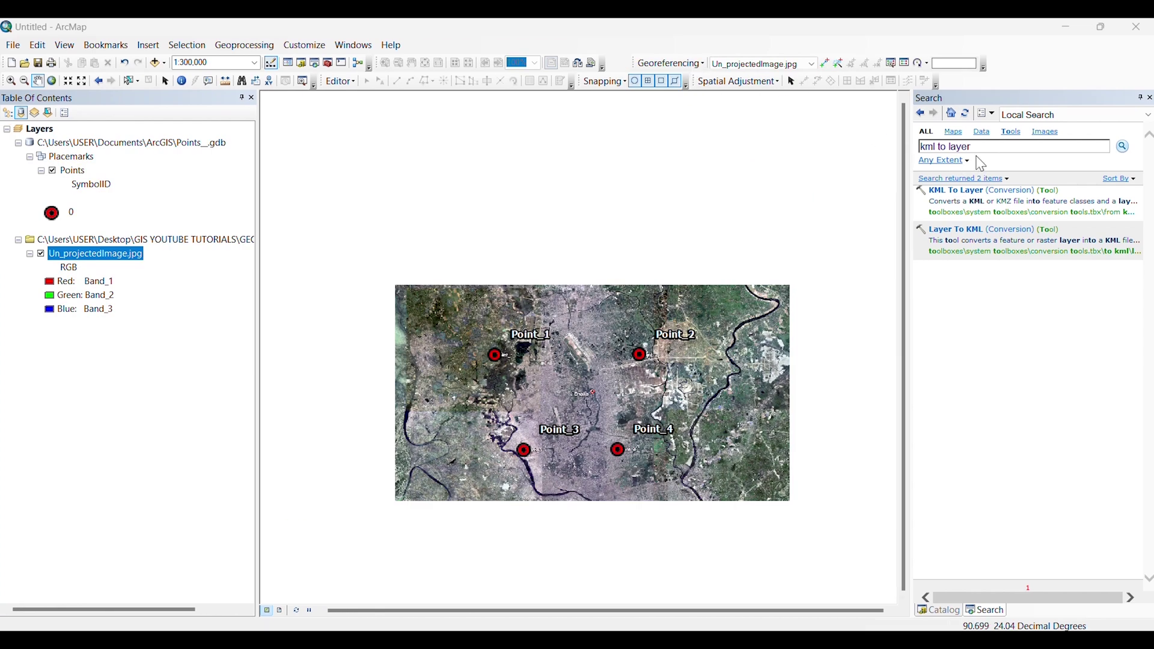
left_click_drag(971, 147, 924, 145)
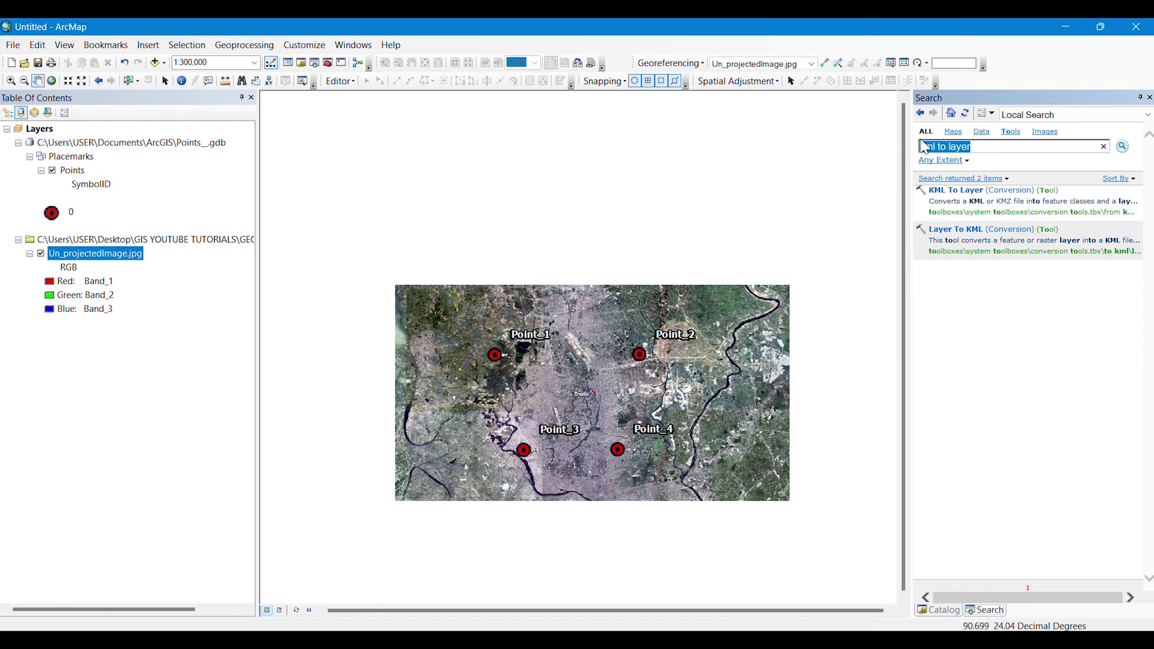
key("BackSpace")
Search 'project raster', open Project Raster, and pick Un_projectedImage.jpg as input raster
left_click(1121, 147)
left_click(1045, 192)
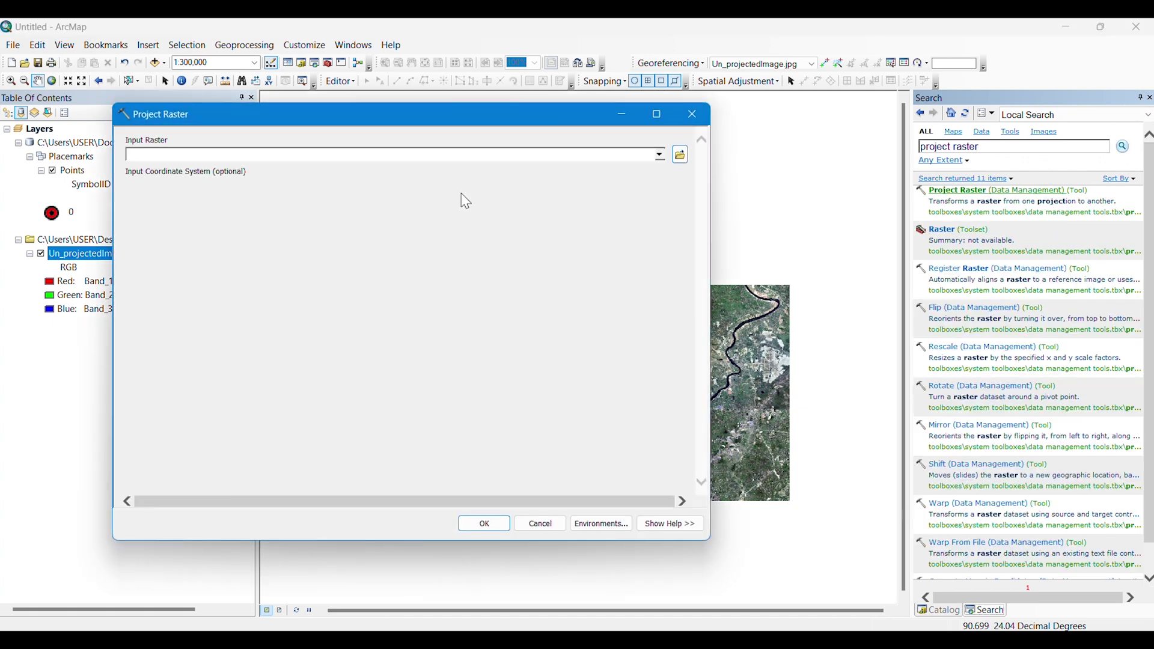
left_click(660, 156)
left_click(202, 171)
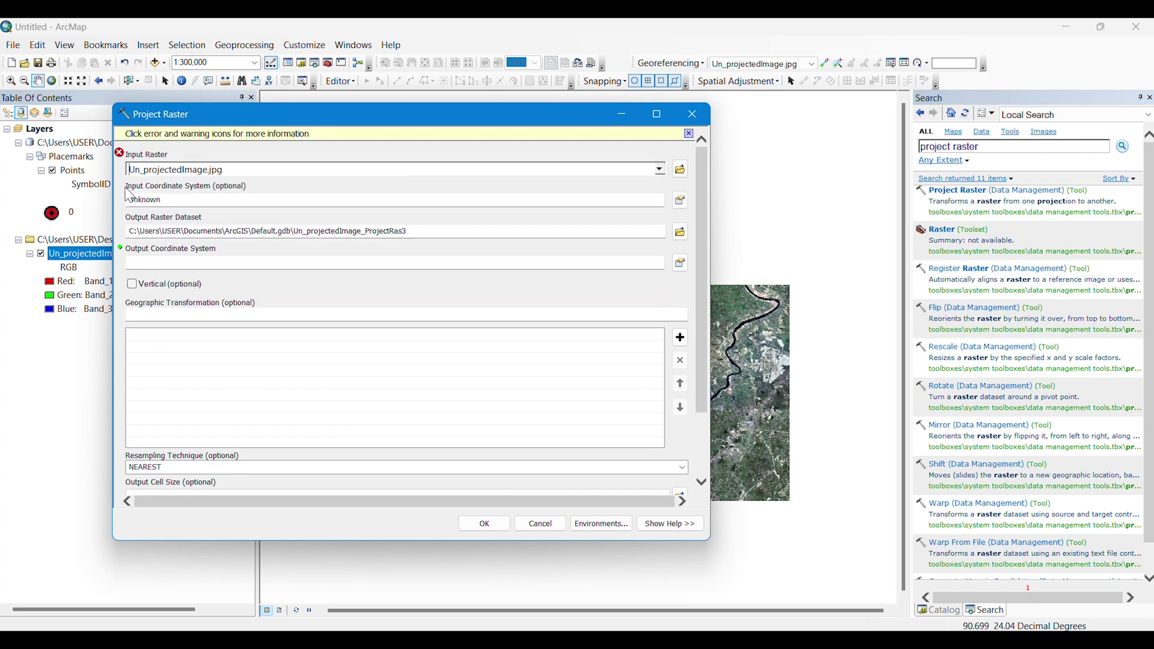
Set the input coordinate system to Geographic > World > WGS 1984, adding it to Favorites
left_click(680, 202)
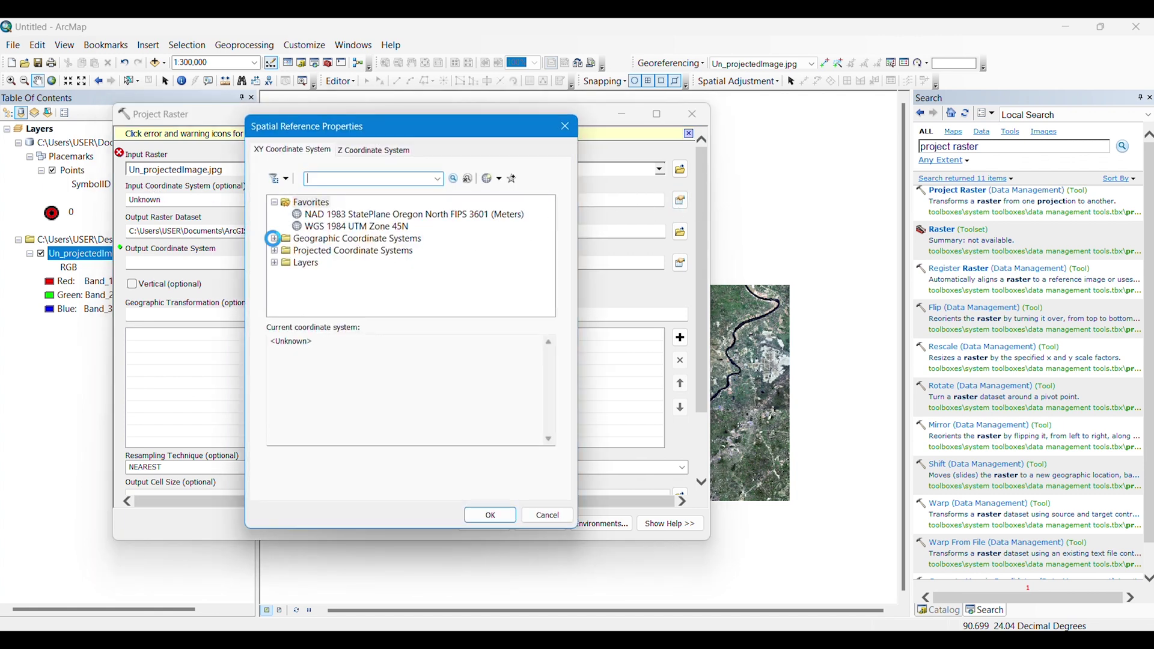
left_click(275, 238)
scroll(438, 304, "down", 4)
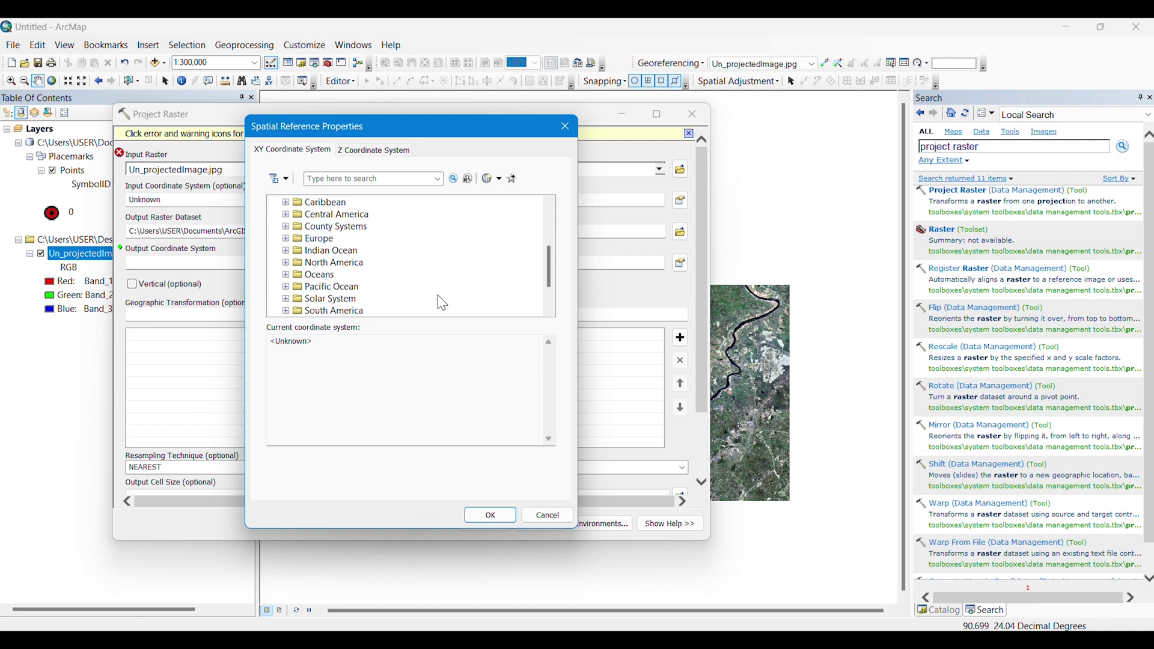
left_click(287, 286)
scroll(394, 267, "down", 2)
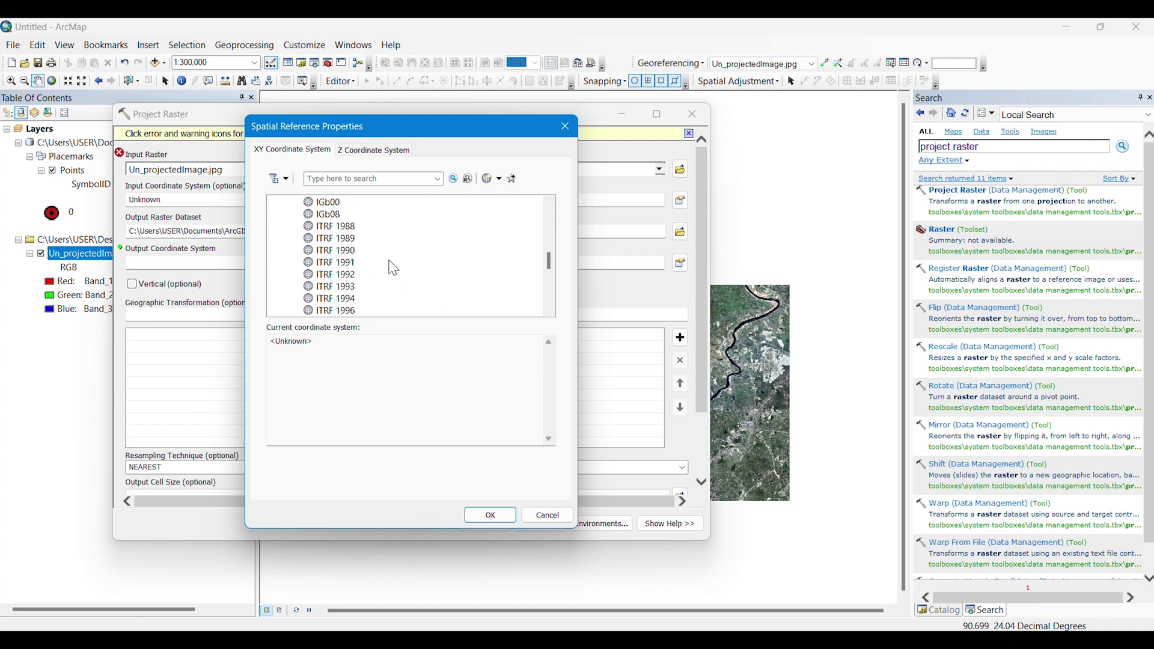
scroll(396, 268, "down", 5)
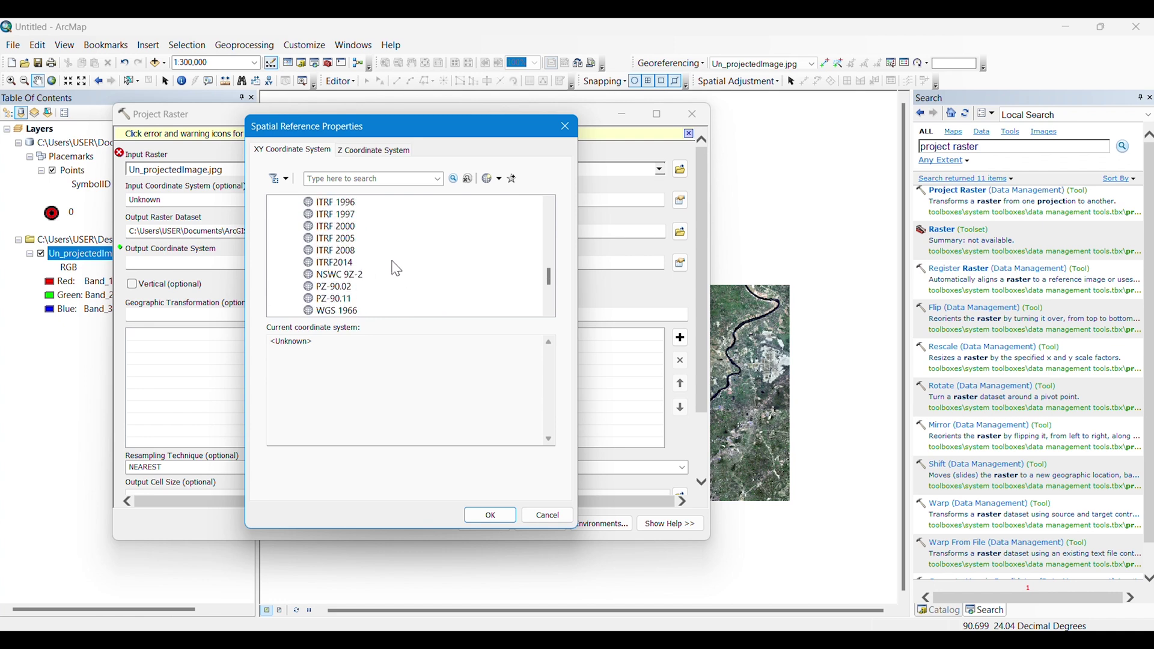
scroll(396, 268, "down", 1)
left_click(338, 239)
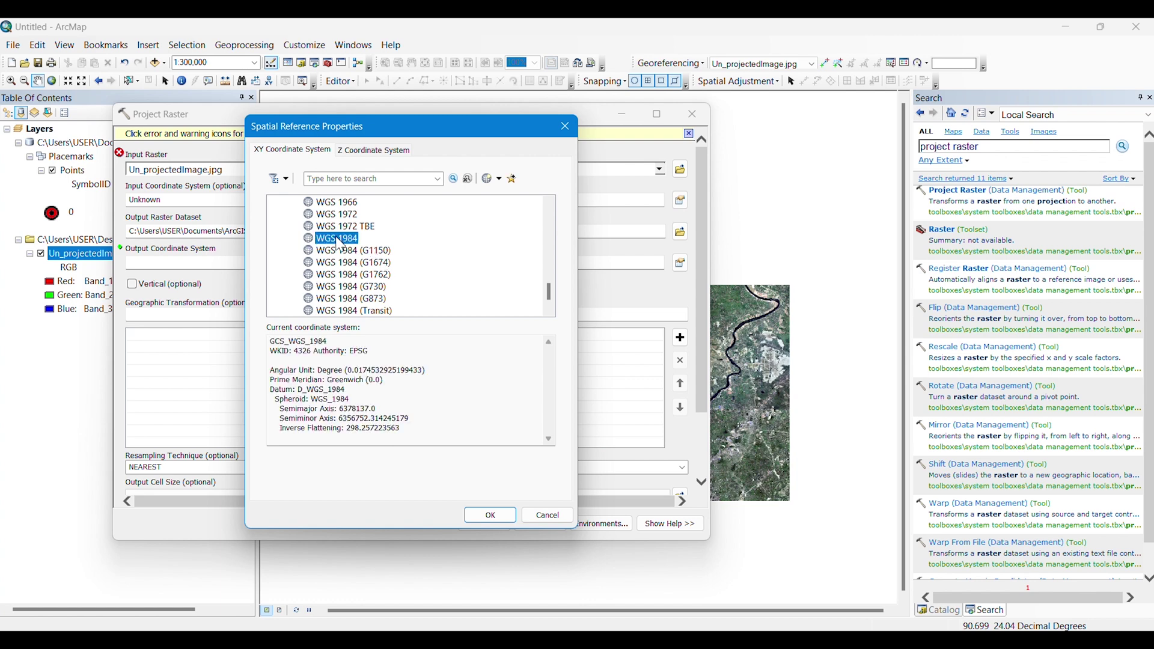
right_click(339, 245)
left_click(376, 251)
scroll(385, 267, "up", 1)
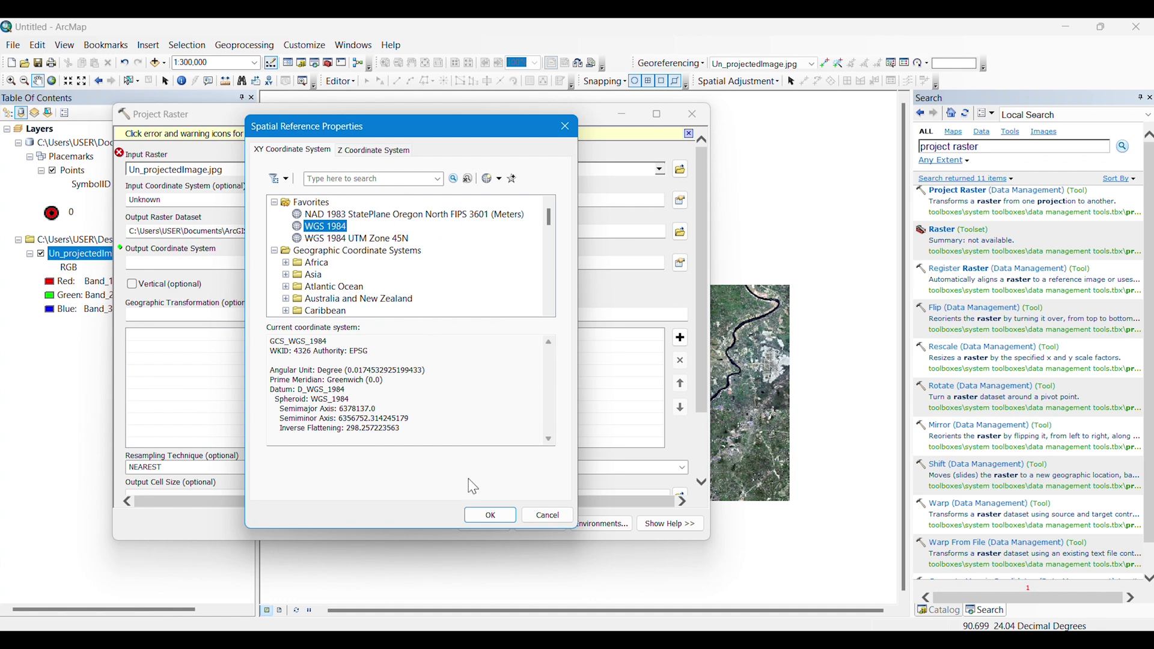
left_click(479, 514)
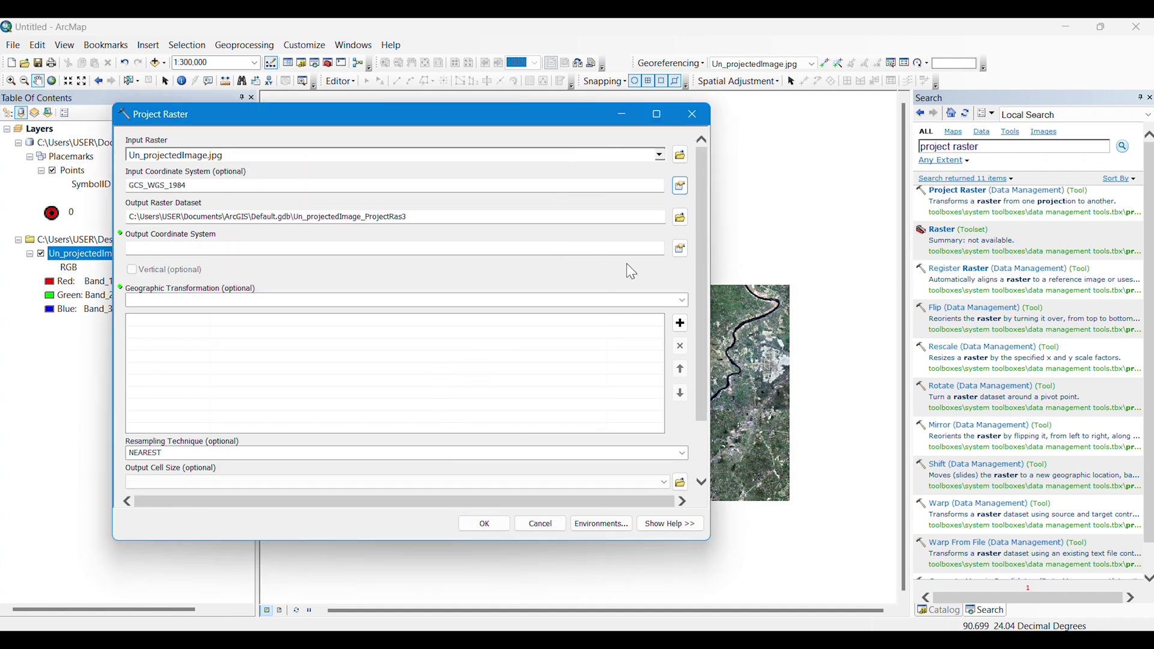
Save the output raster as Projected_Georeferenced_image in the GEOREFERENCING folder
left_click(680, 218)
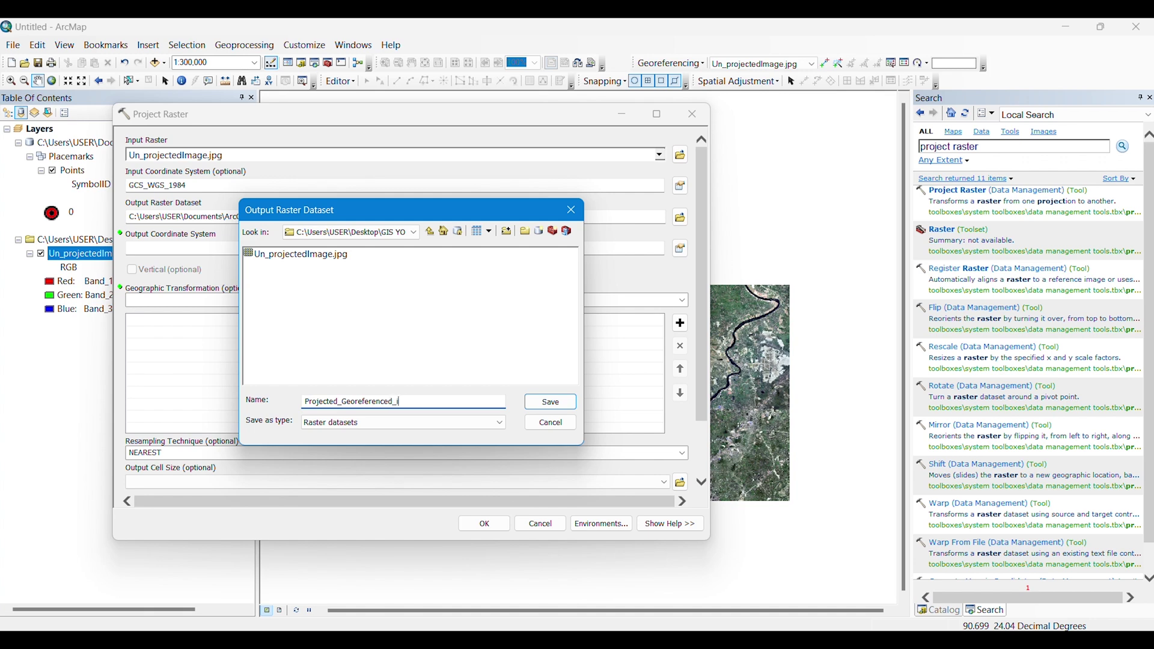
left_click(557, 402)
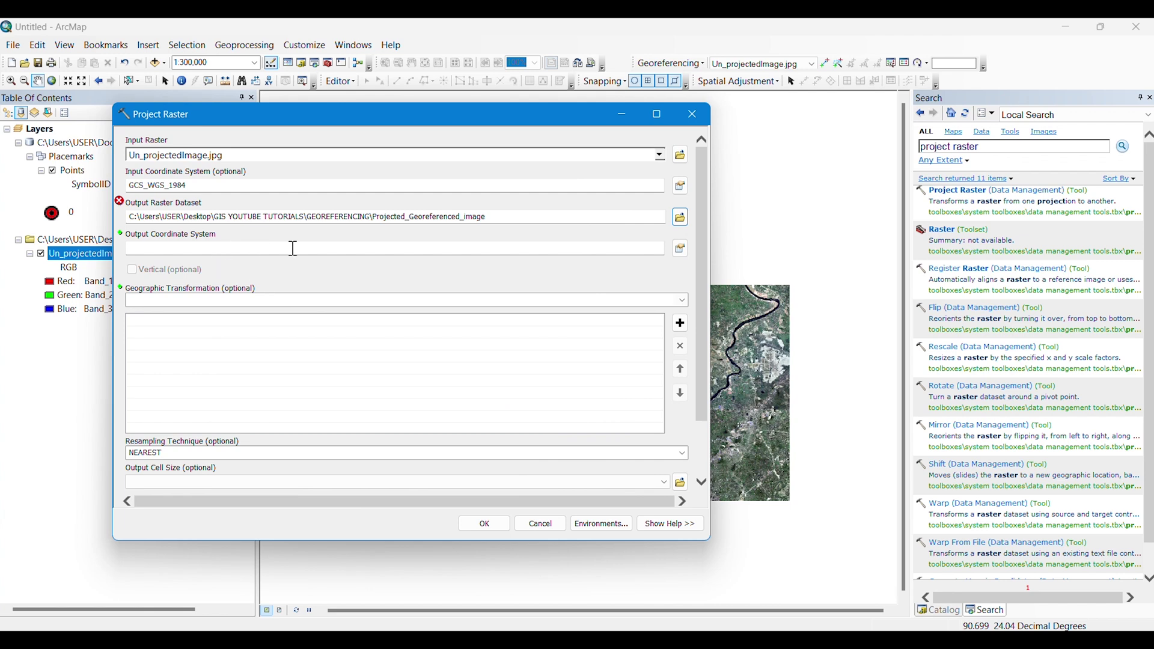
Remove the old favourite and select WGS 1984 UTM Zone 45N under Projected > UTM > Northern Hemisphere
left_click(680, 249)
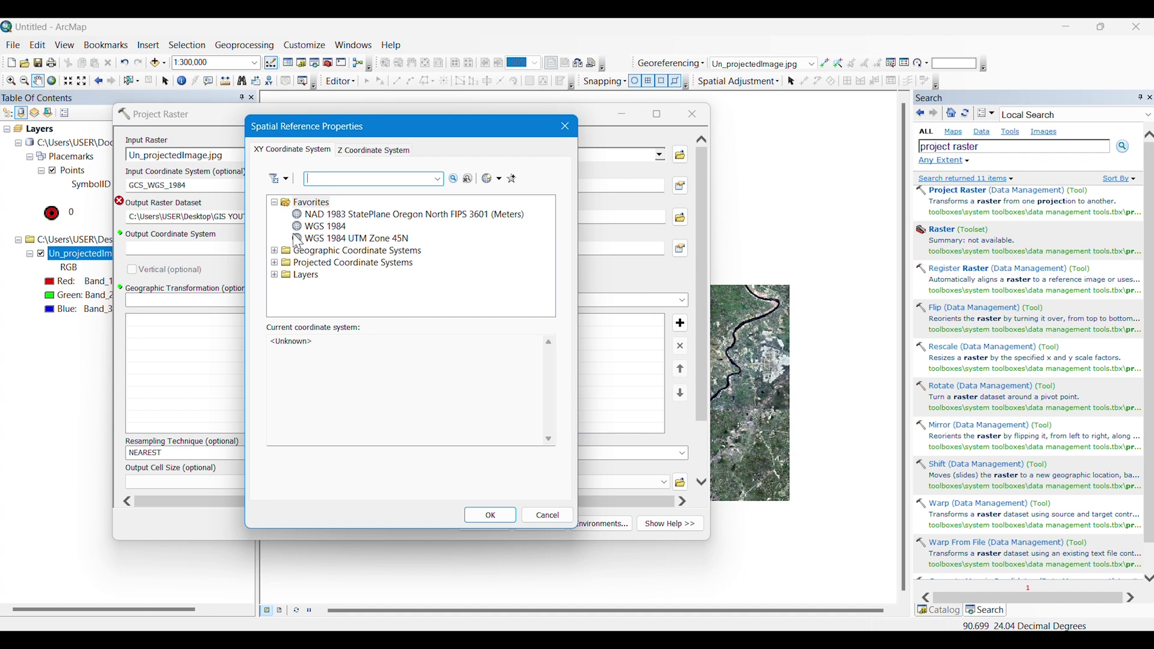
right_click(379, 239)
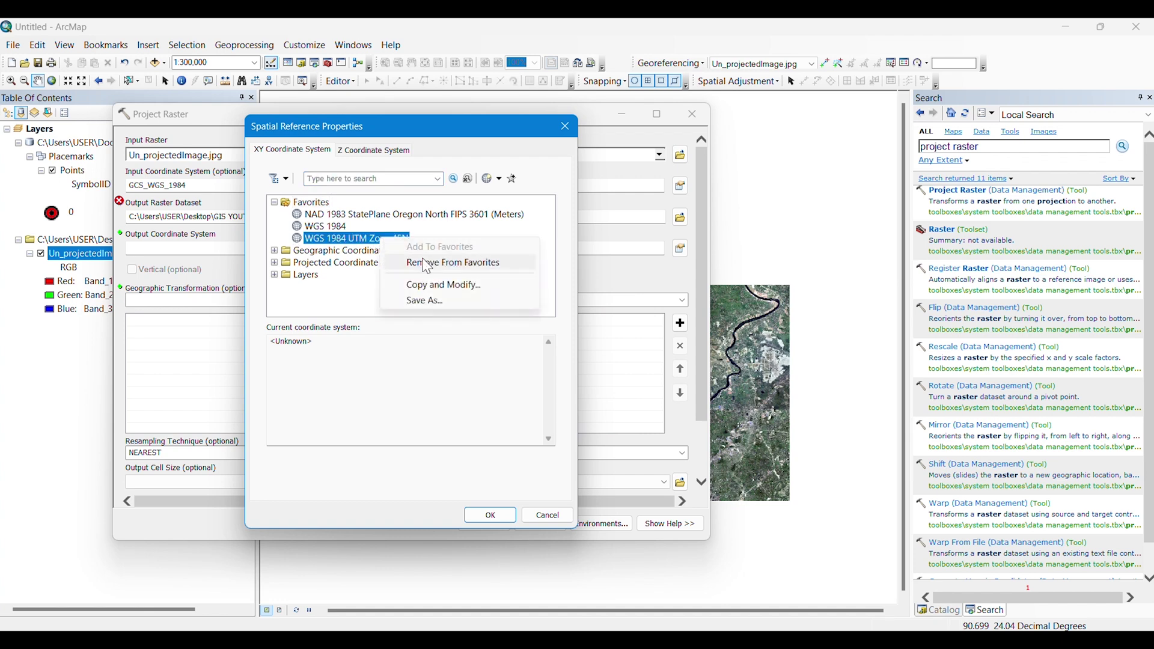
left_click(425, 262)
left_click(275, 251)
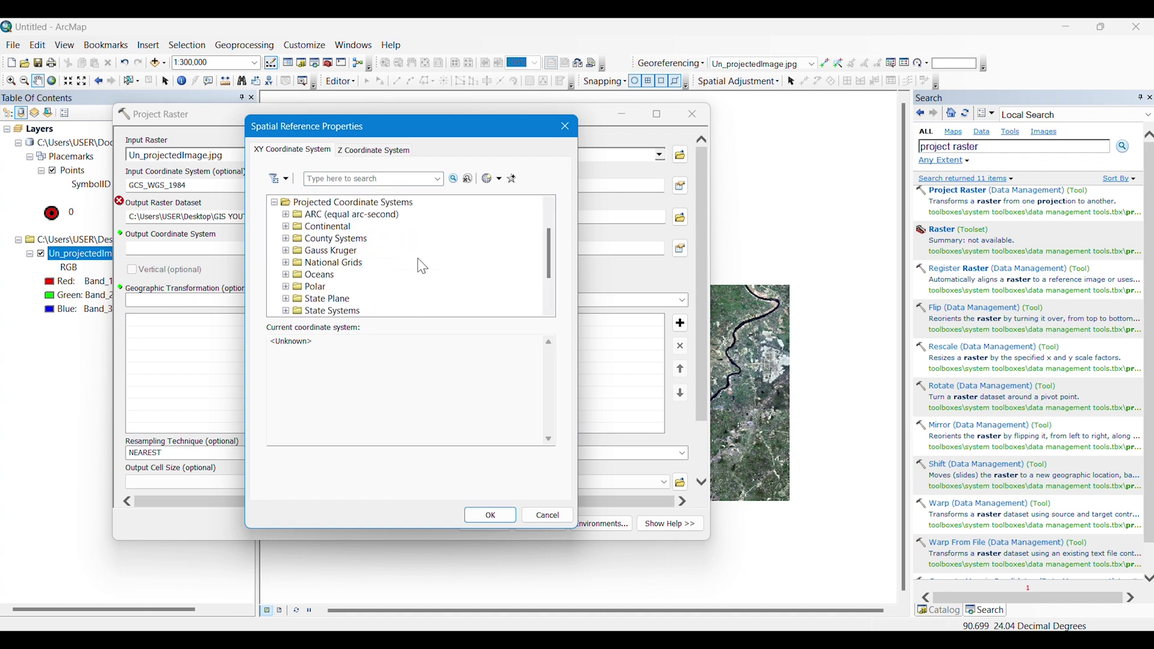
scroll(470, 270, "down", 2)
left_click(286, 275)
scroll(378, 267, "down", 3)
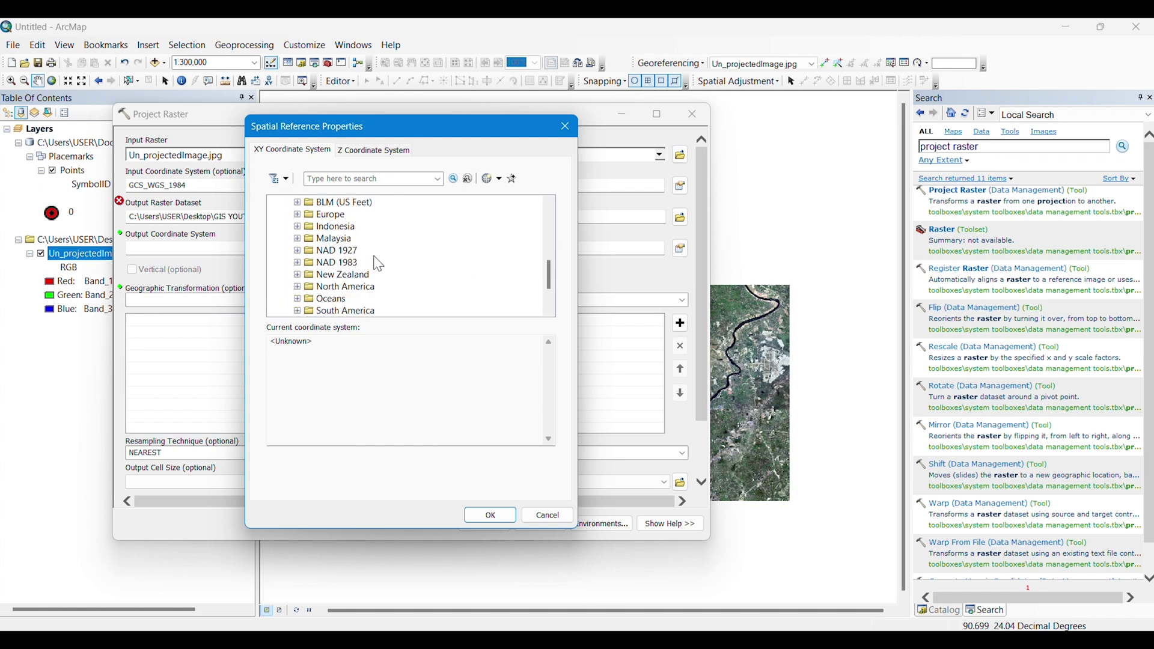
left_click(297, 274)
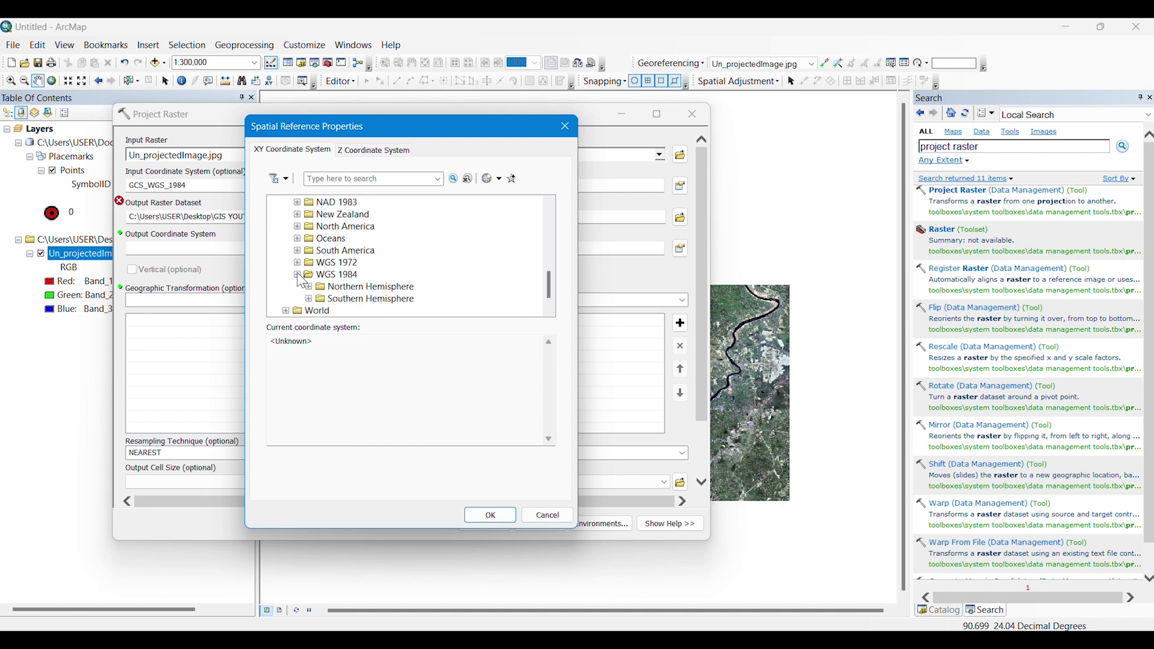
left_click(310, 288)
scroll(435, 271, "down", 5)
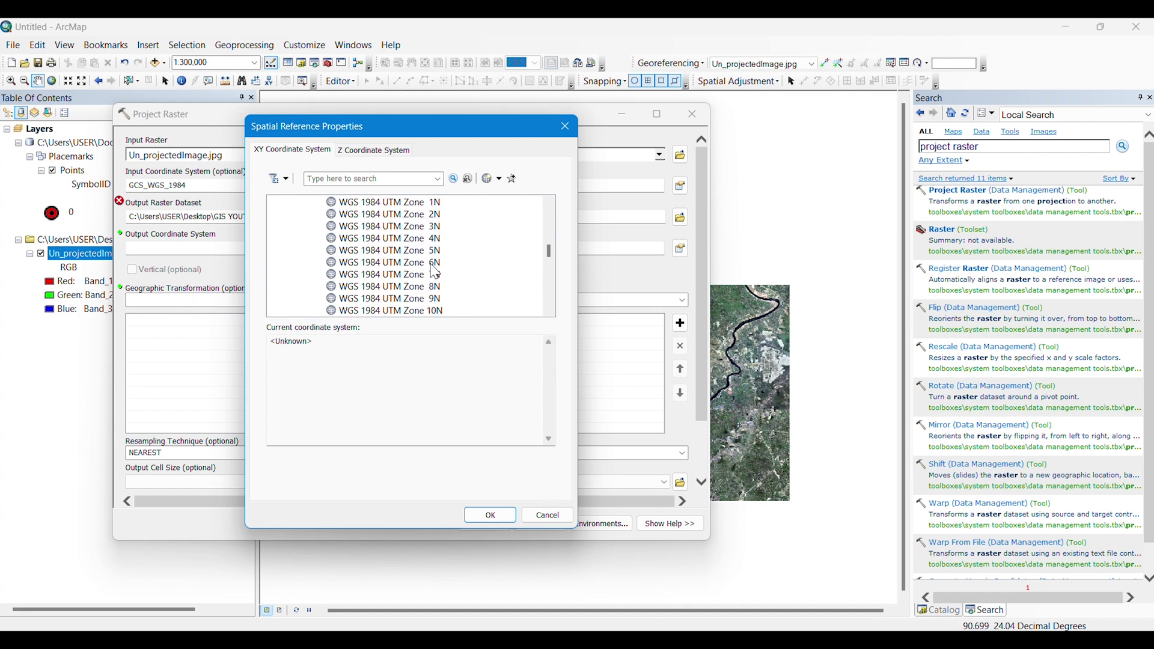
scroll(432, 268, "down", 14)
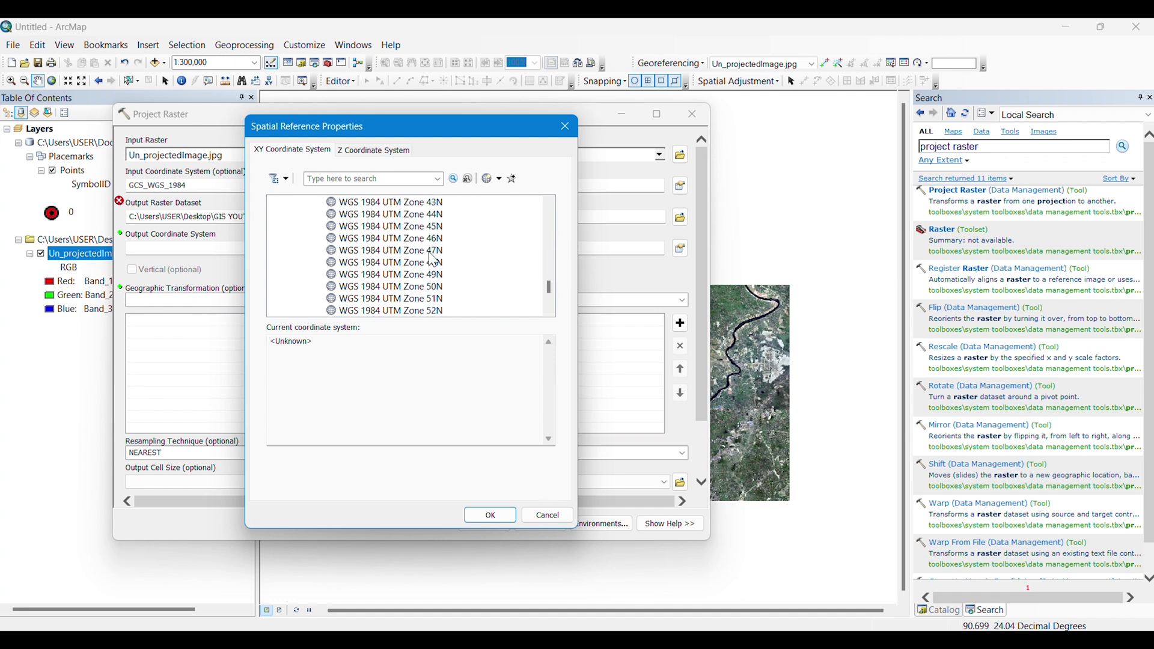
left_click(433, 227)
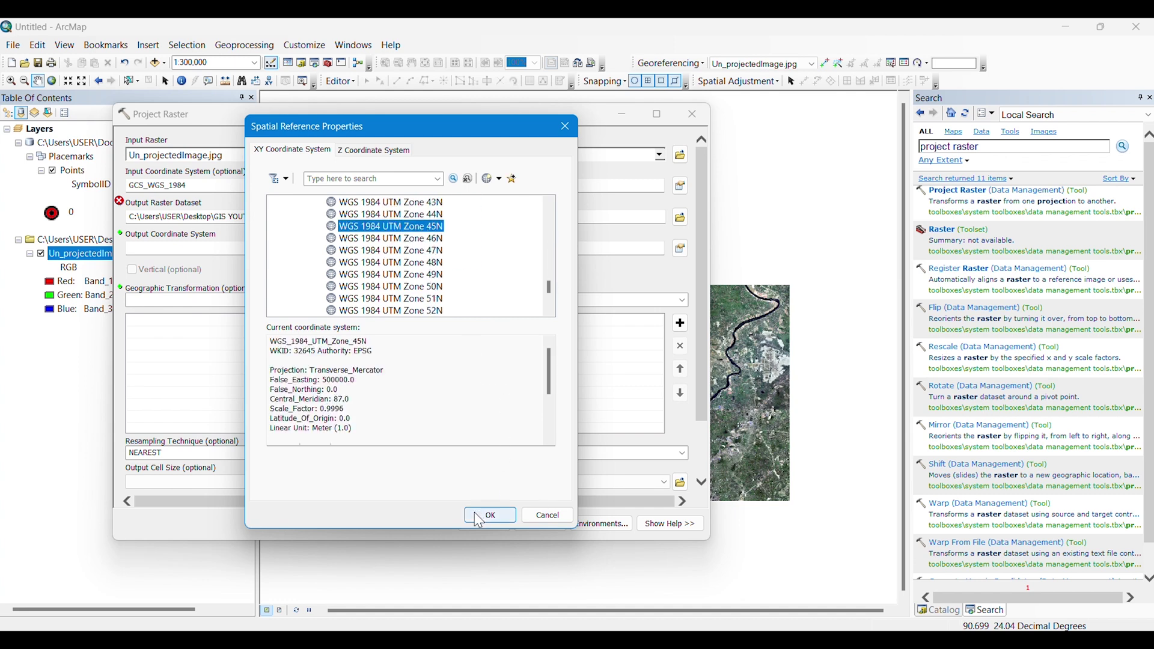
Add WGS 1984 UTM Zone 45N to favourites and confirm it as the output coordinate system
right_click(395, 226)
left_click(455, 232)
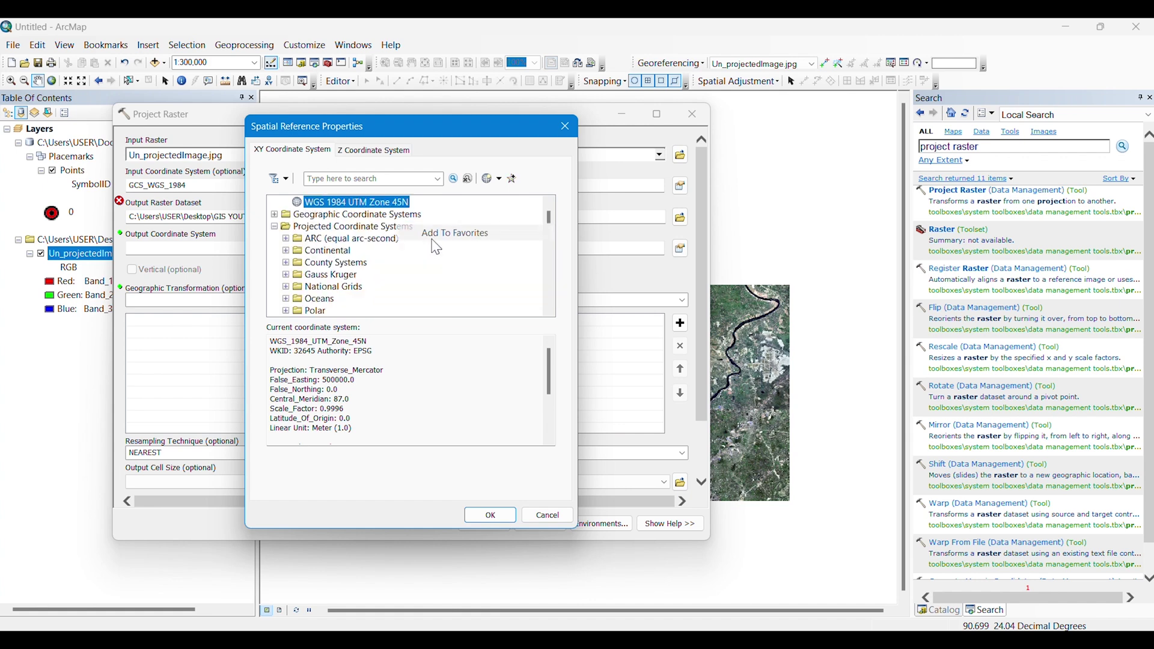
scroll(374, 227, "up", 1)
right_click(363, 241)
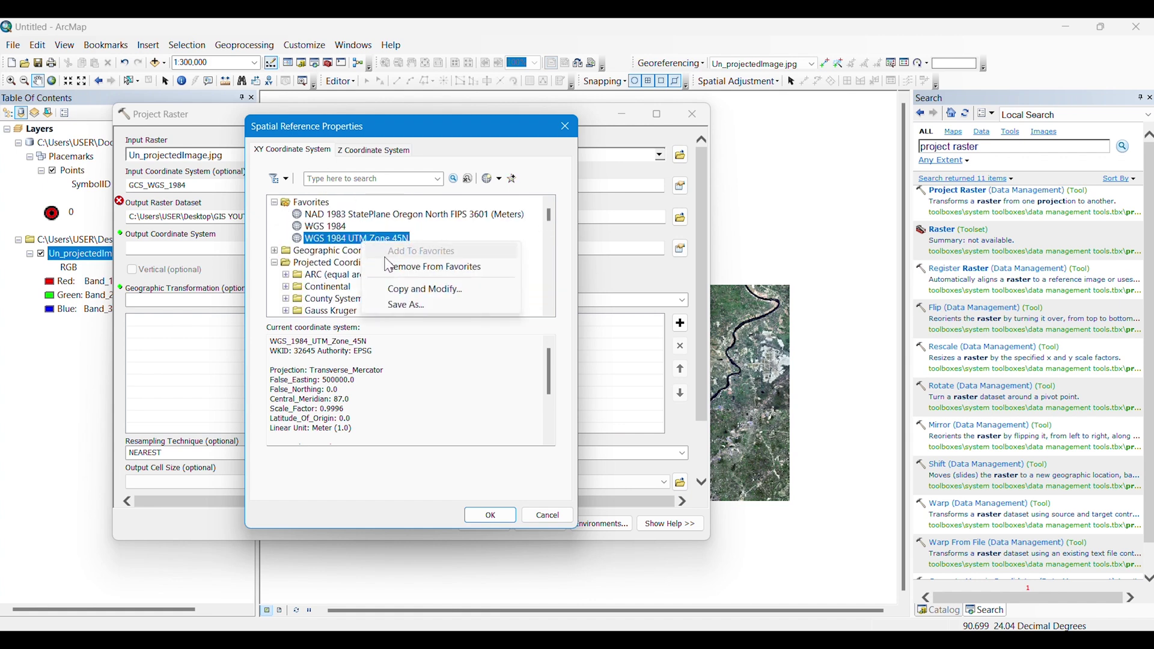
left_click(470, 229)
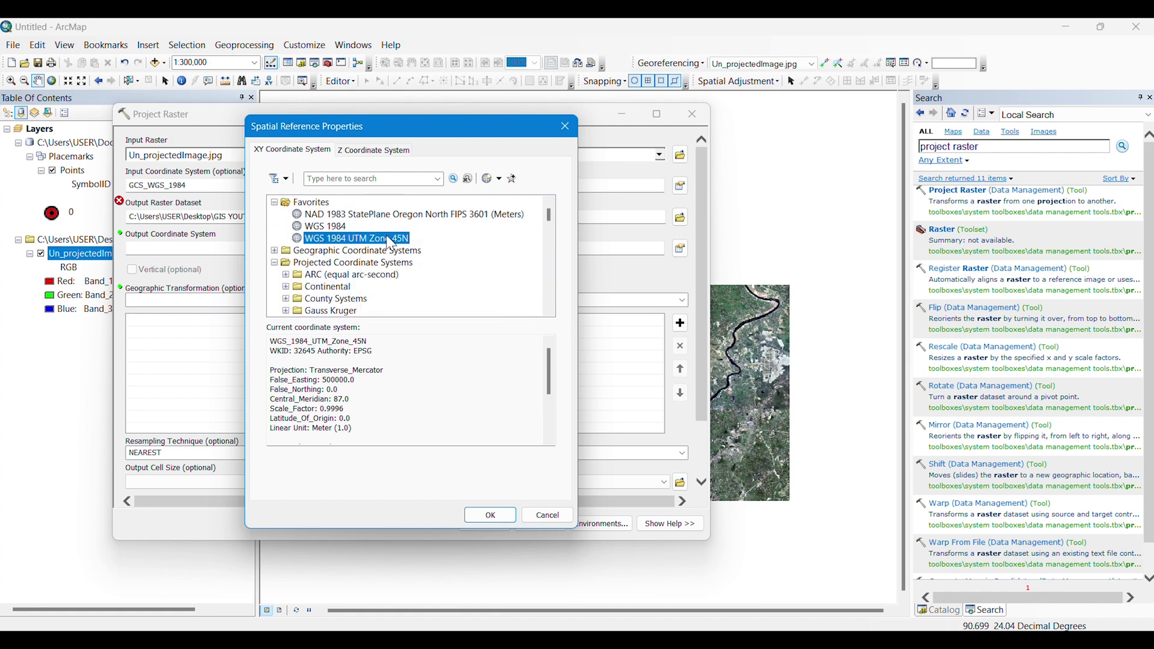
left_click(484, 516)
Get past ERROR 000392 by renaming the output raster to Pro_img, then run Project Raster
left_click(494, 527)
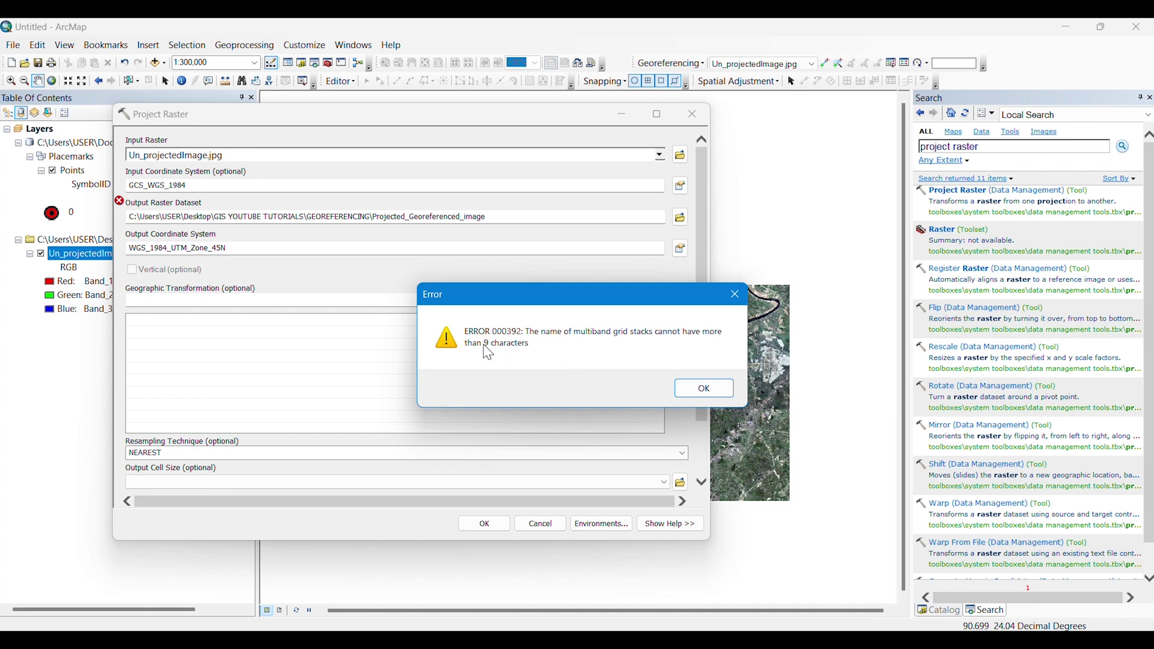
left_click(704, 388)
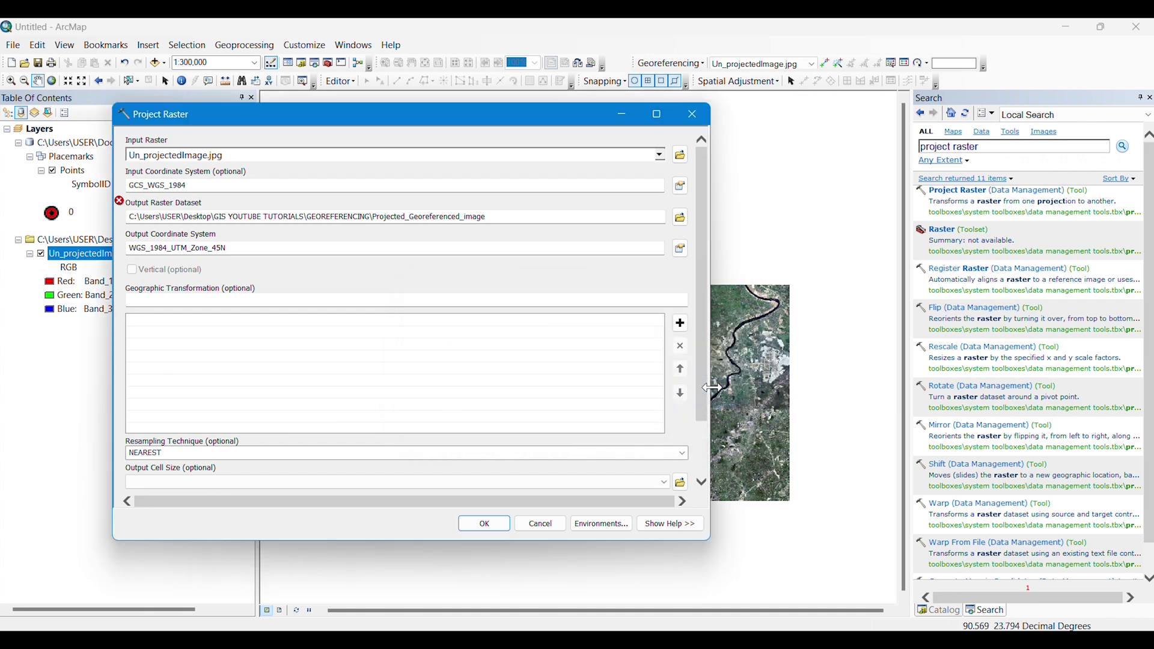
left_click(680, 218)
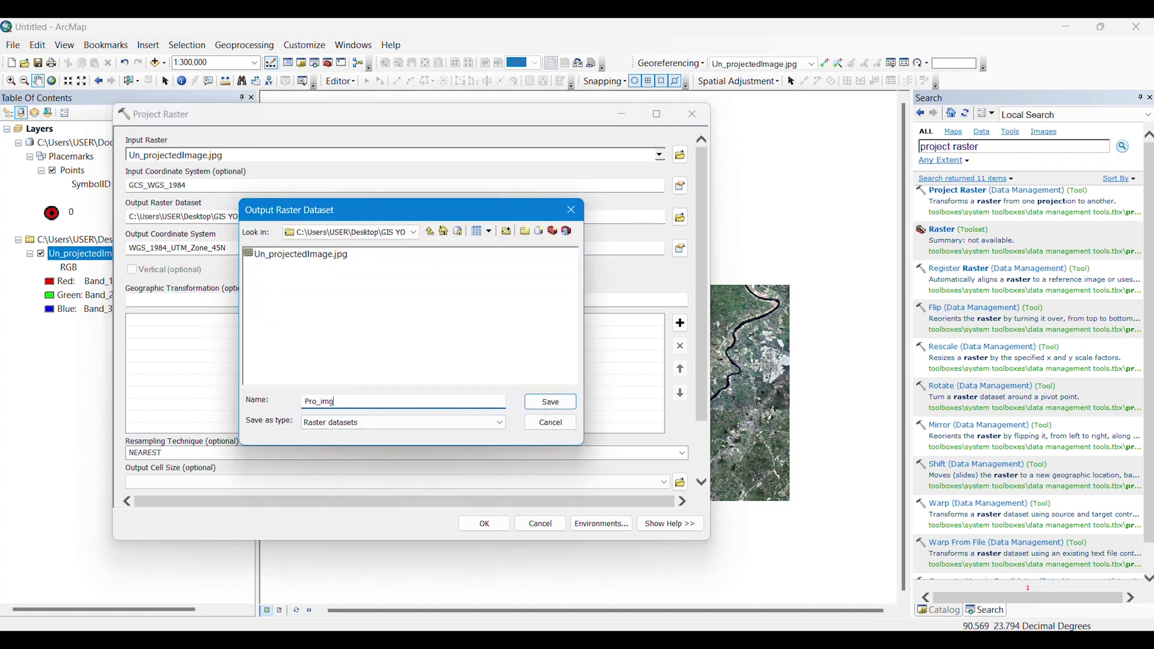
left_click(550, 402)
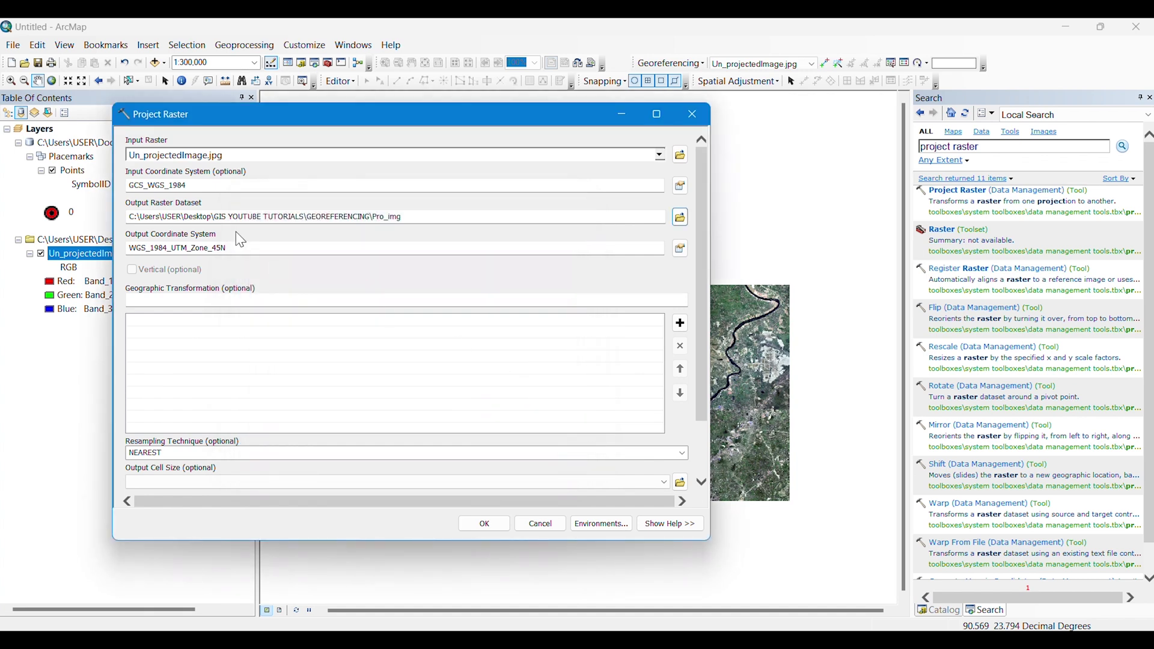
left_click(485, 525)
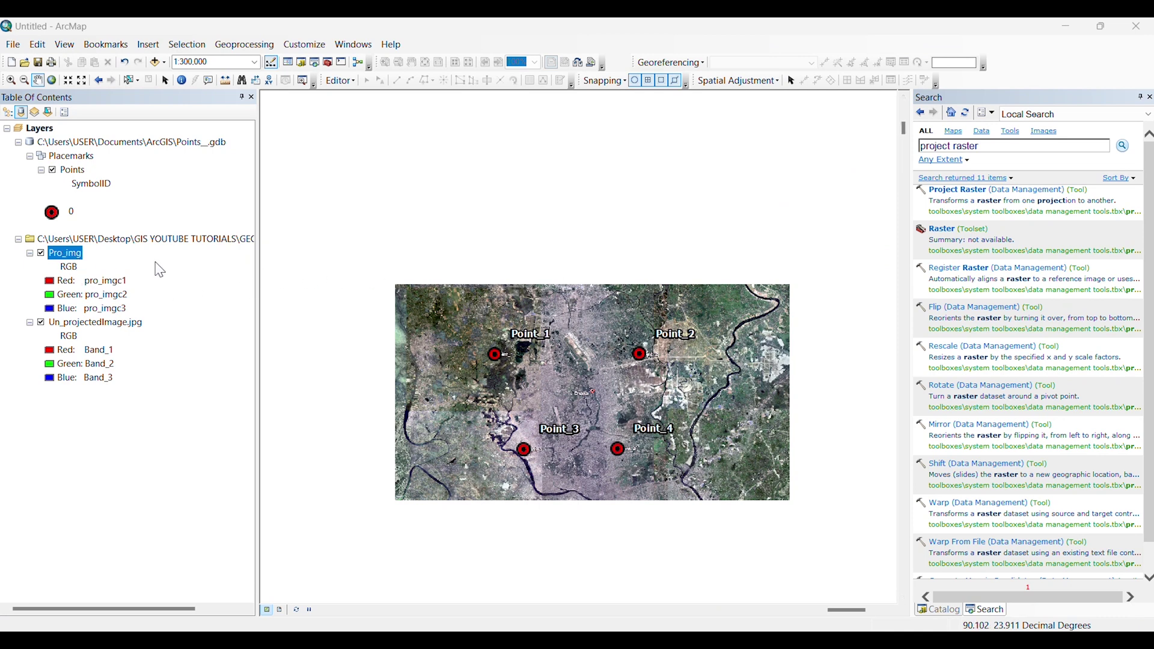
Remove the Pro_img layer and drag pro_img from the Catalog's tutorials folder onto the map
left_click(1149, 98)
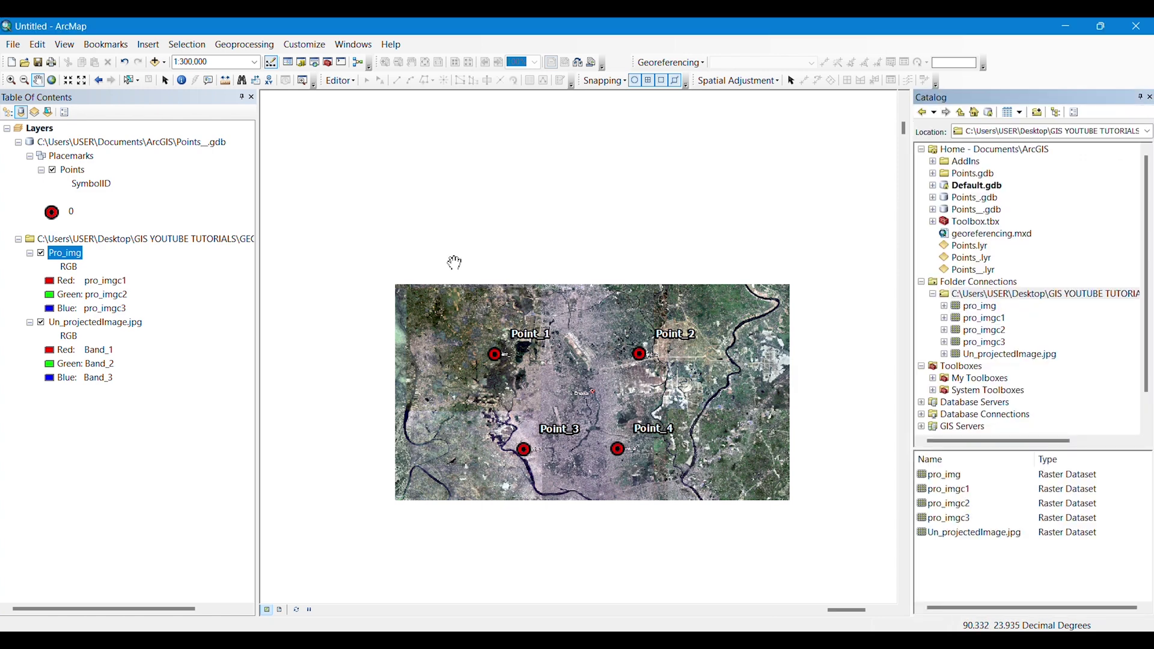
right_click(72, 252)
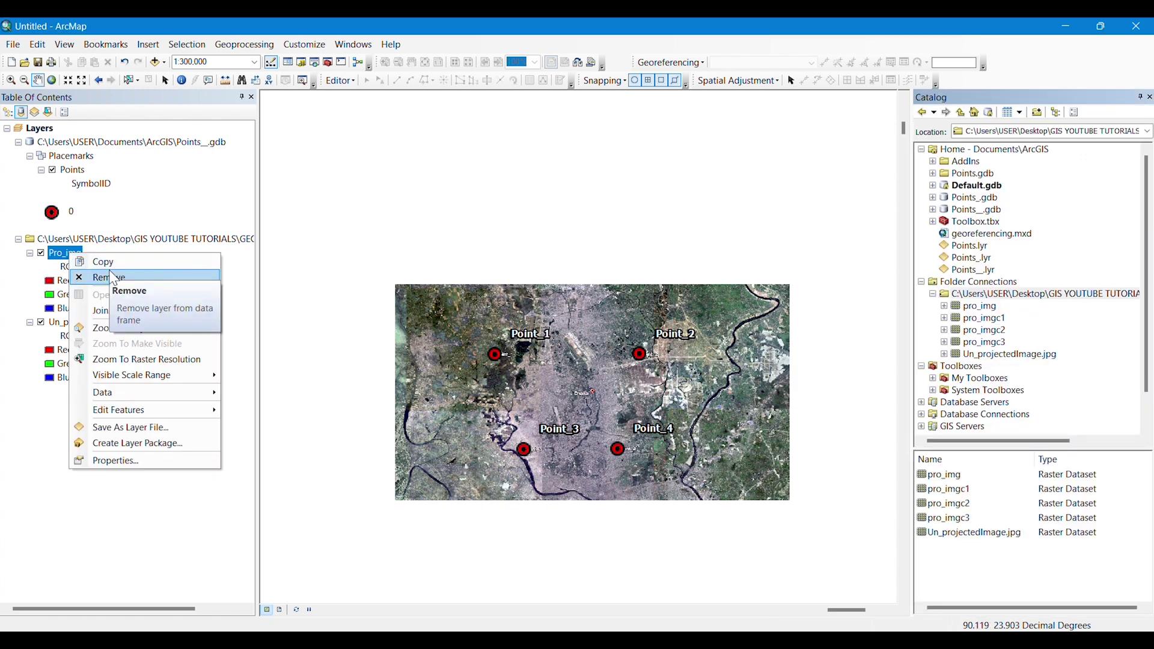
left_click(113, 277)
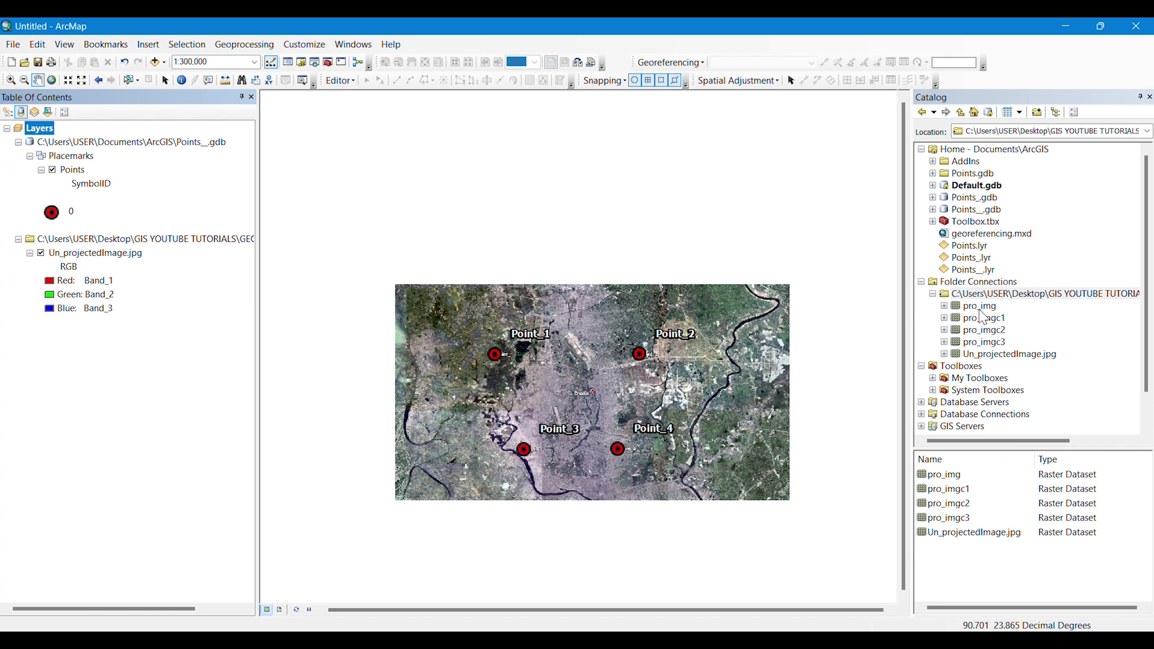
left_click_drag(987, 309, 496, 298)
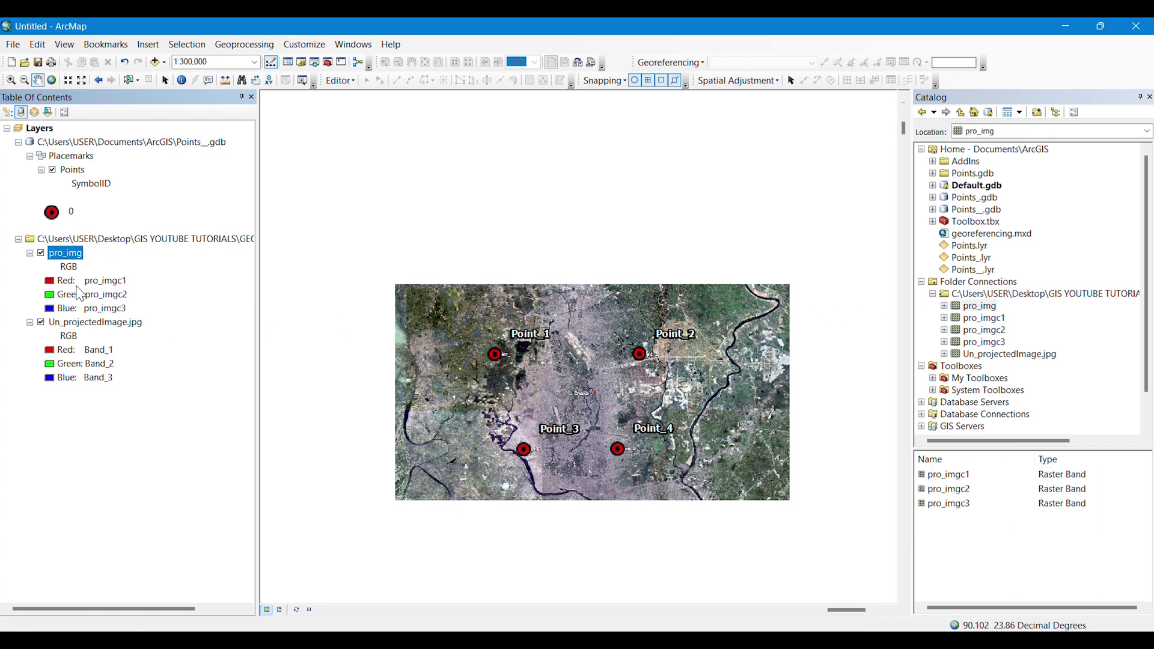
Open pro_img's Layer Properties and check the Source spatial reference reads WGS_1984_UTM_Zone_45N
right_click(73, 263)
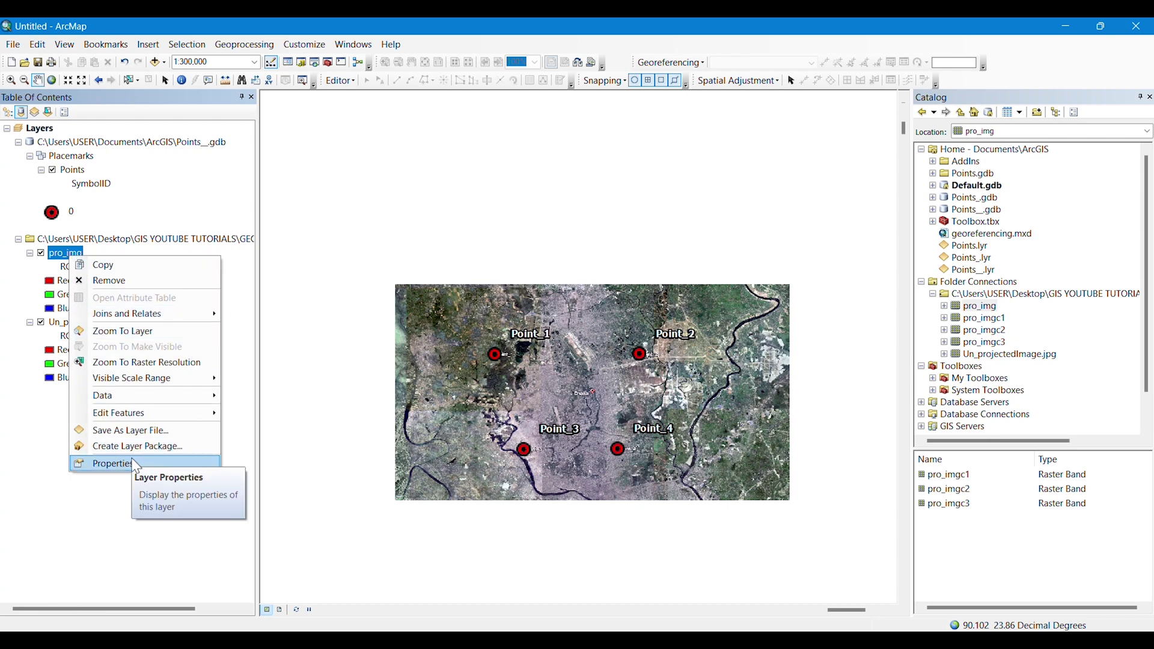
left_click(112, 463)
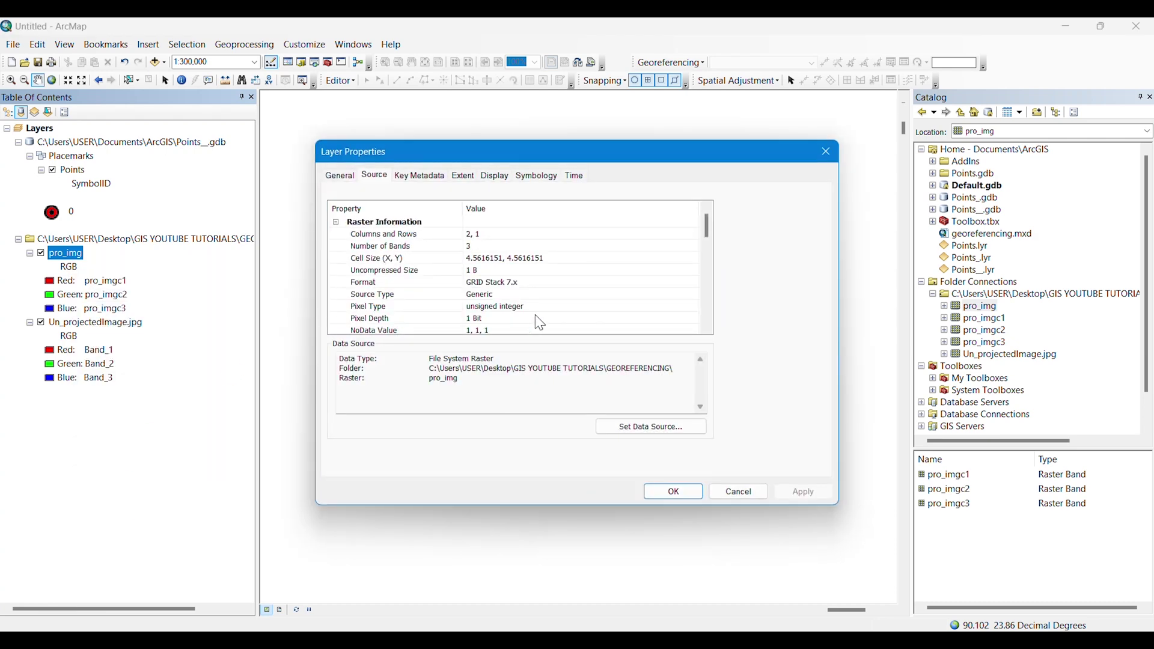
left_click_drag(710, 230, 708, 280)
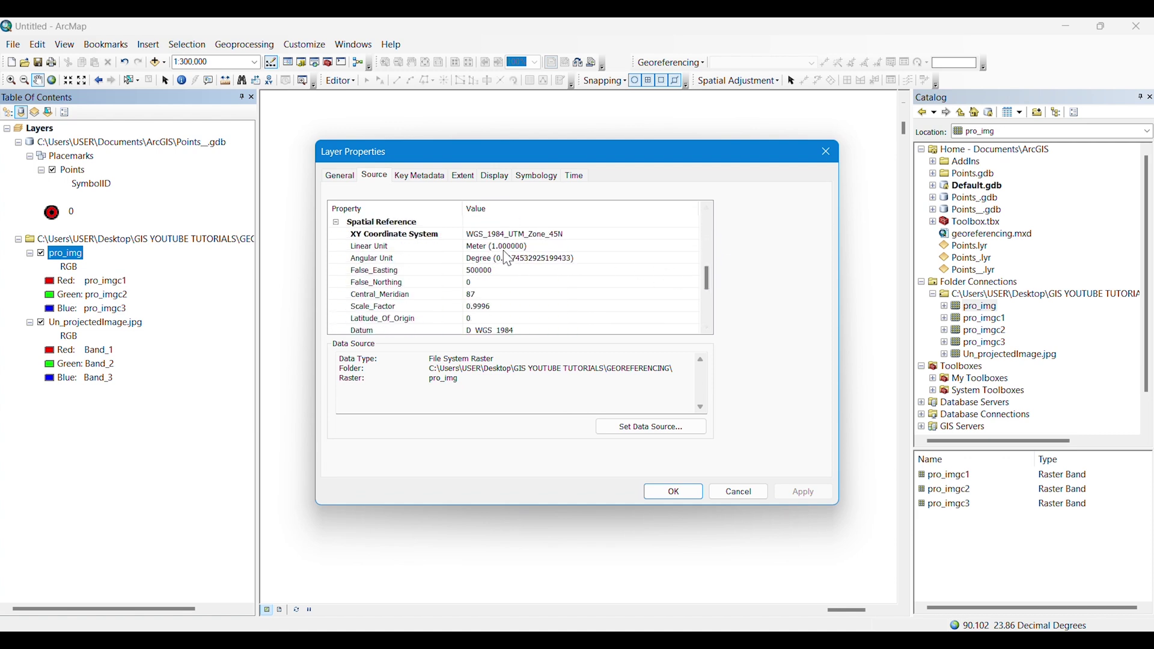
scroll(481, 258, "up", 1)
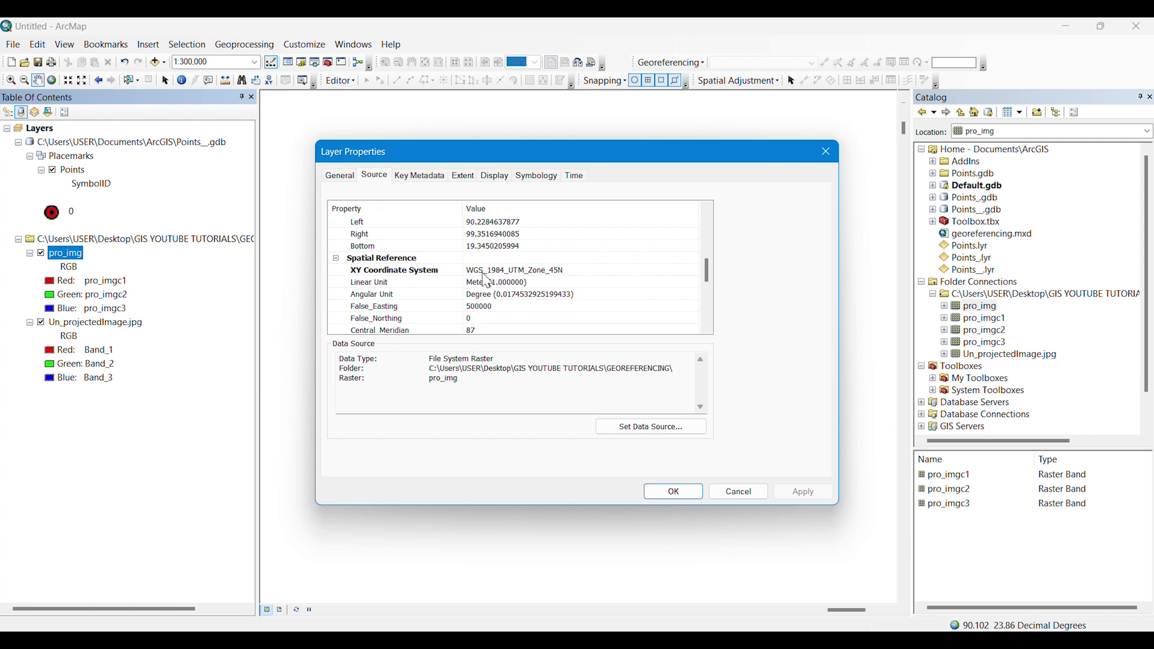